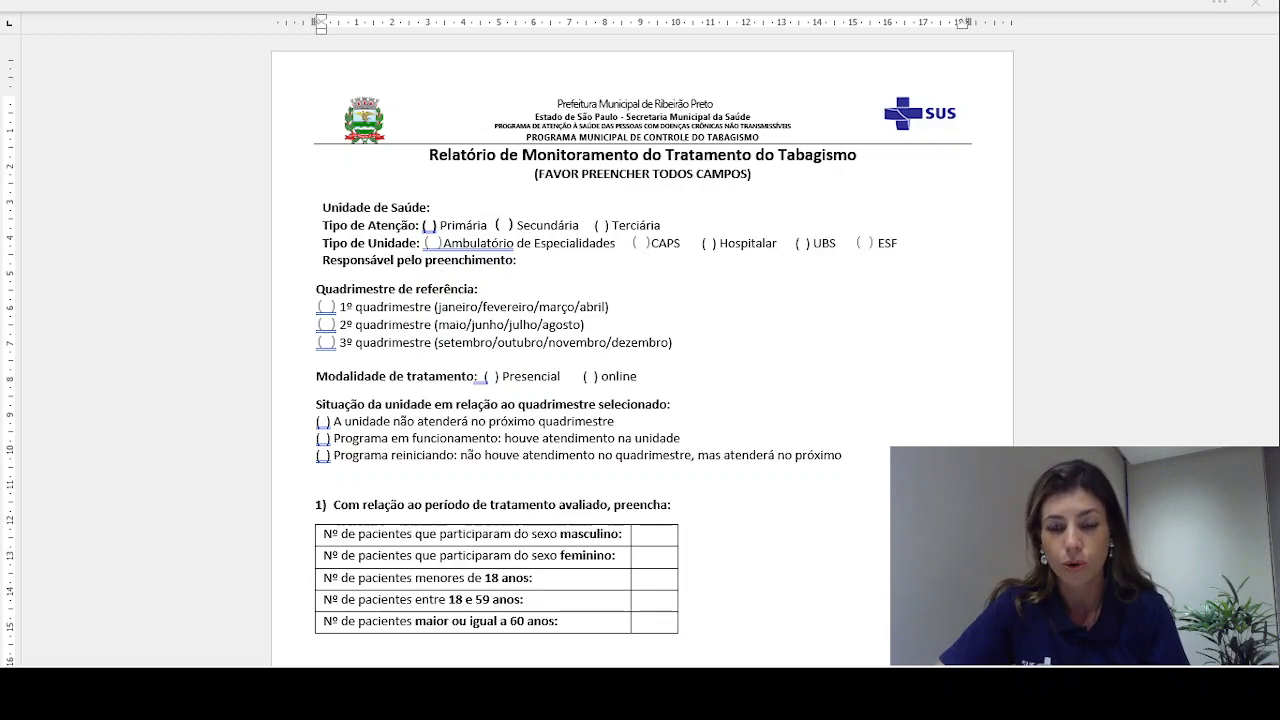
Review the Relatório de Monitoramento do Tratamento do Tabagismo form from the unit details through the co-morbidities tables to the treatment section.
click(792, 700)
scroll(842, 388, down, 1)
scroll(842, 388, down, 2)
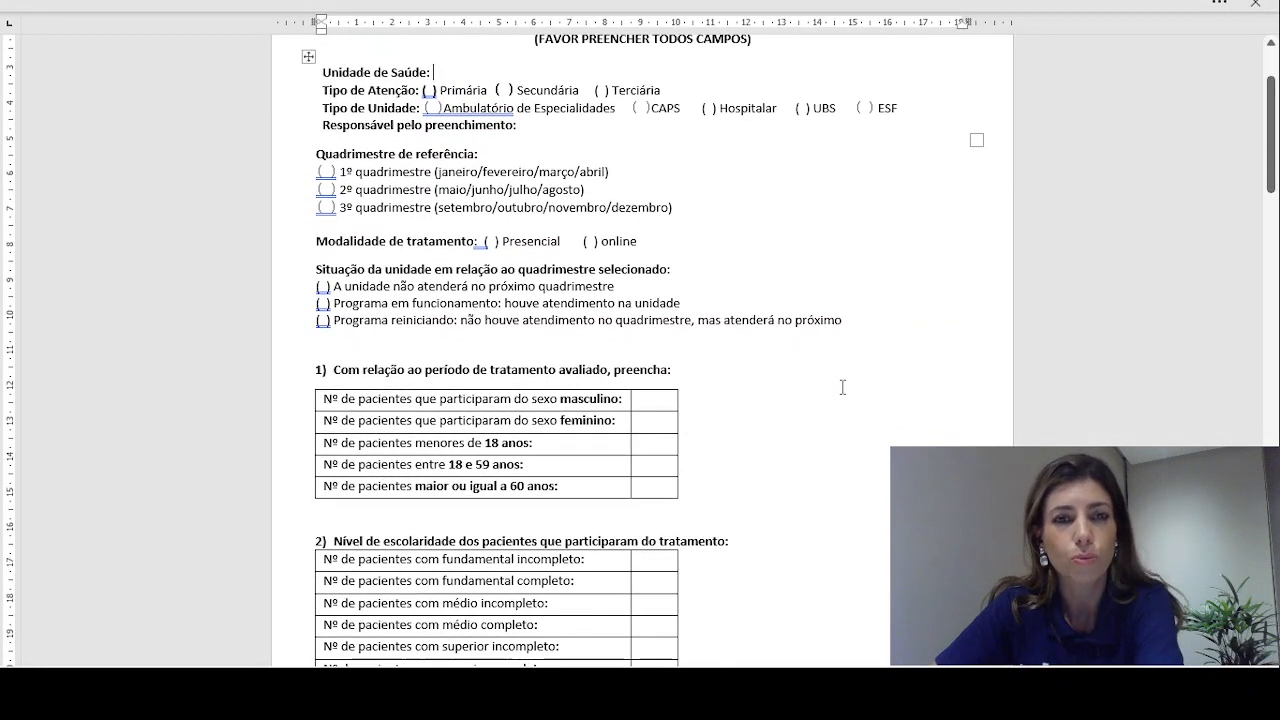
scroll(842, 388, down, 3)
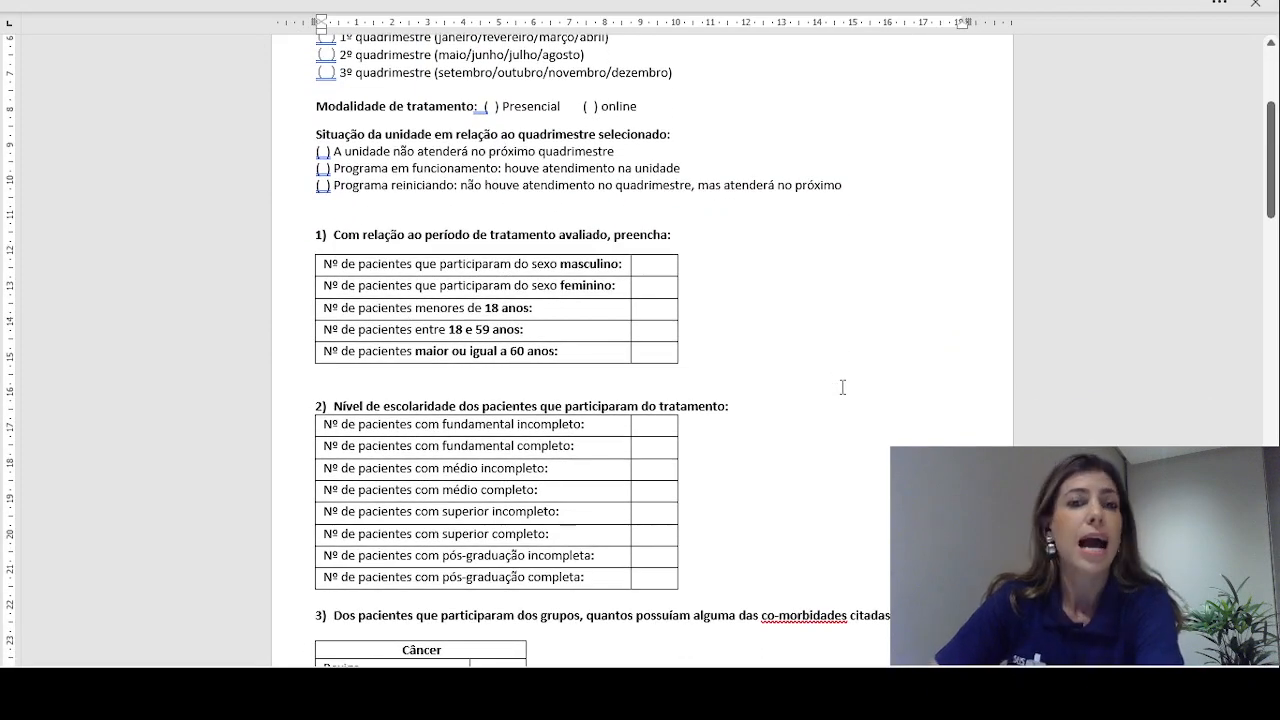
scroll(842, 388, down, 1)
scroll(841, 387, down, 1)
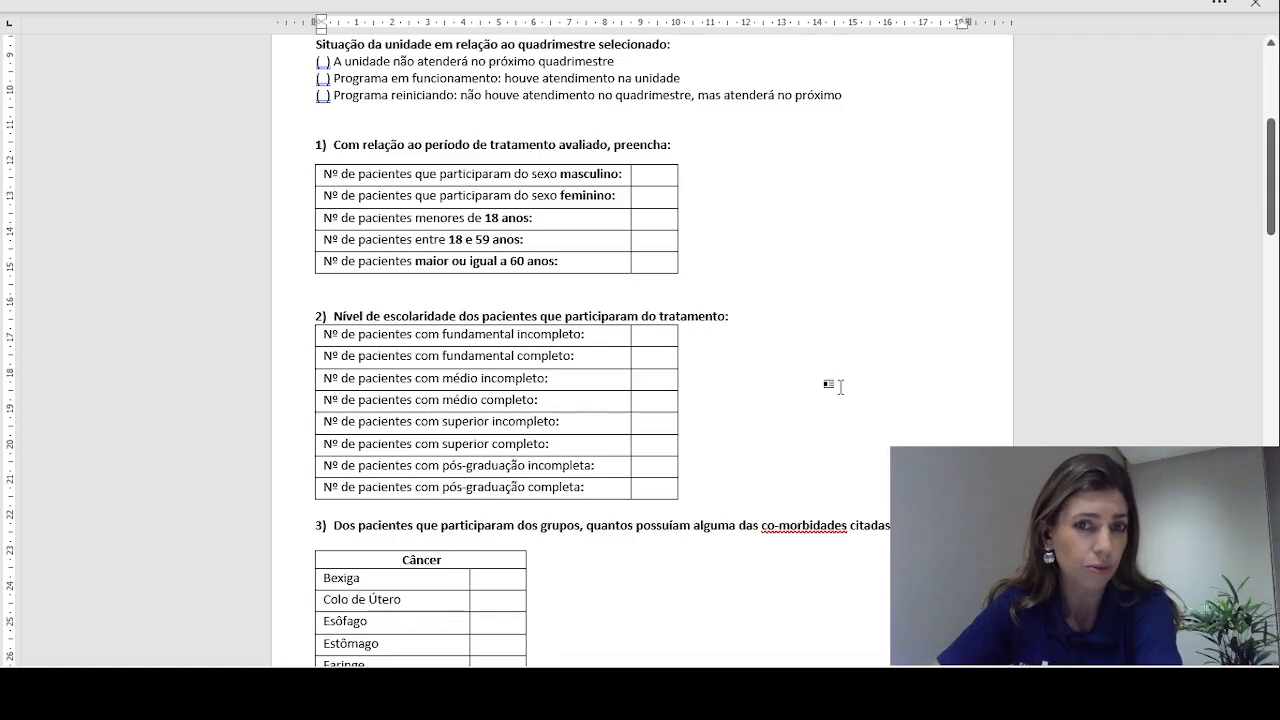
scroll(840, 387, down, 3)
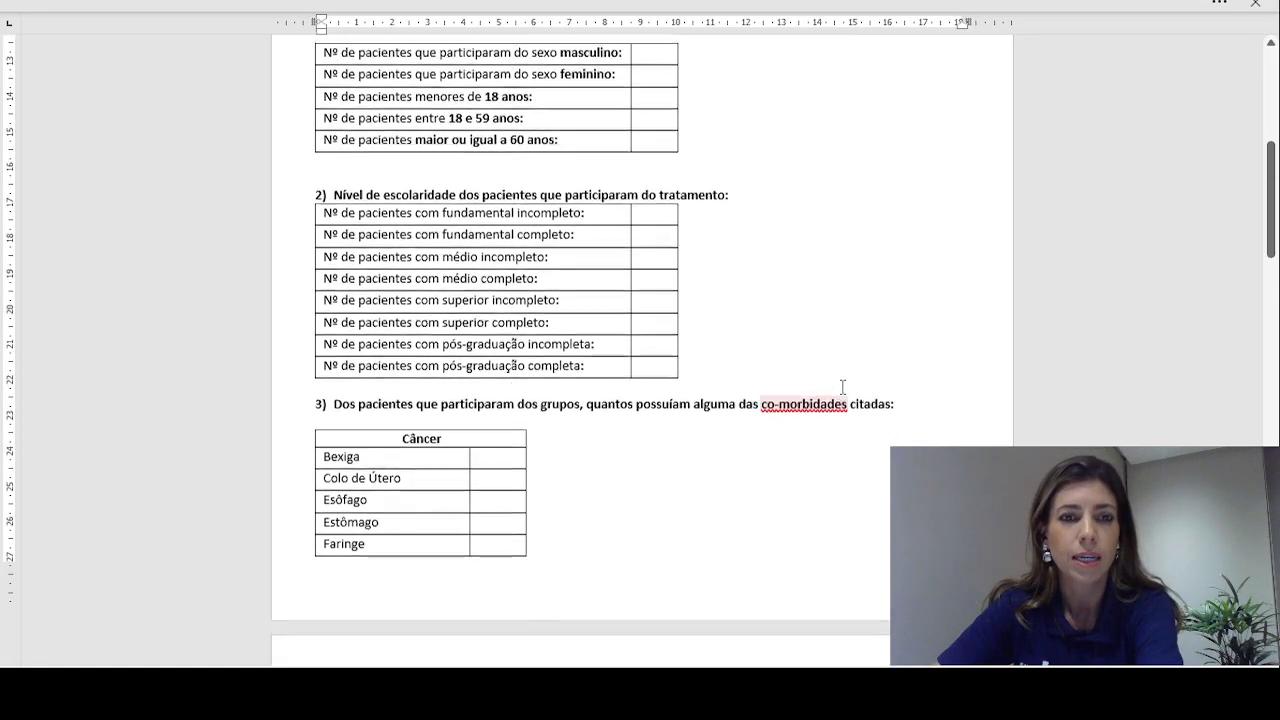
scroll(840, 387, down, 4)
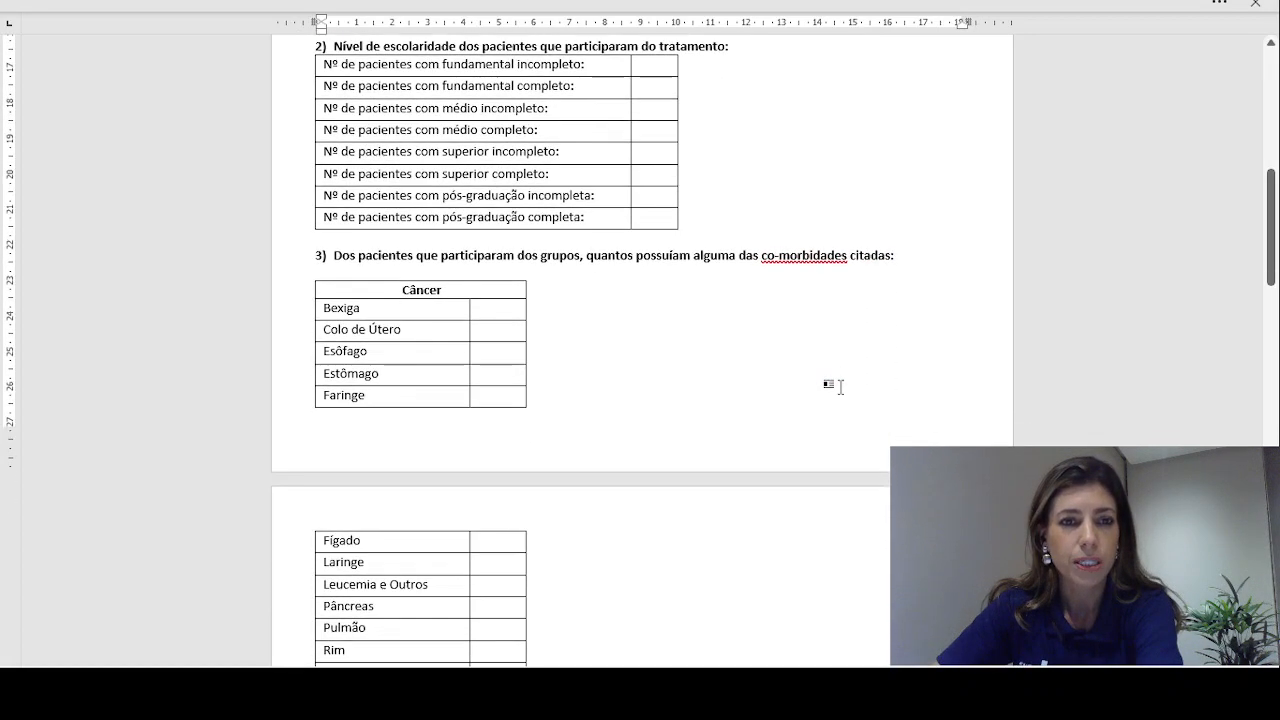
scroll(843, 387, down, 7)
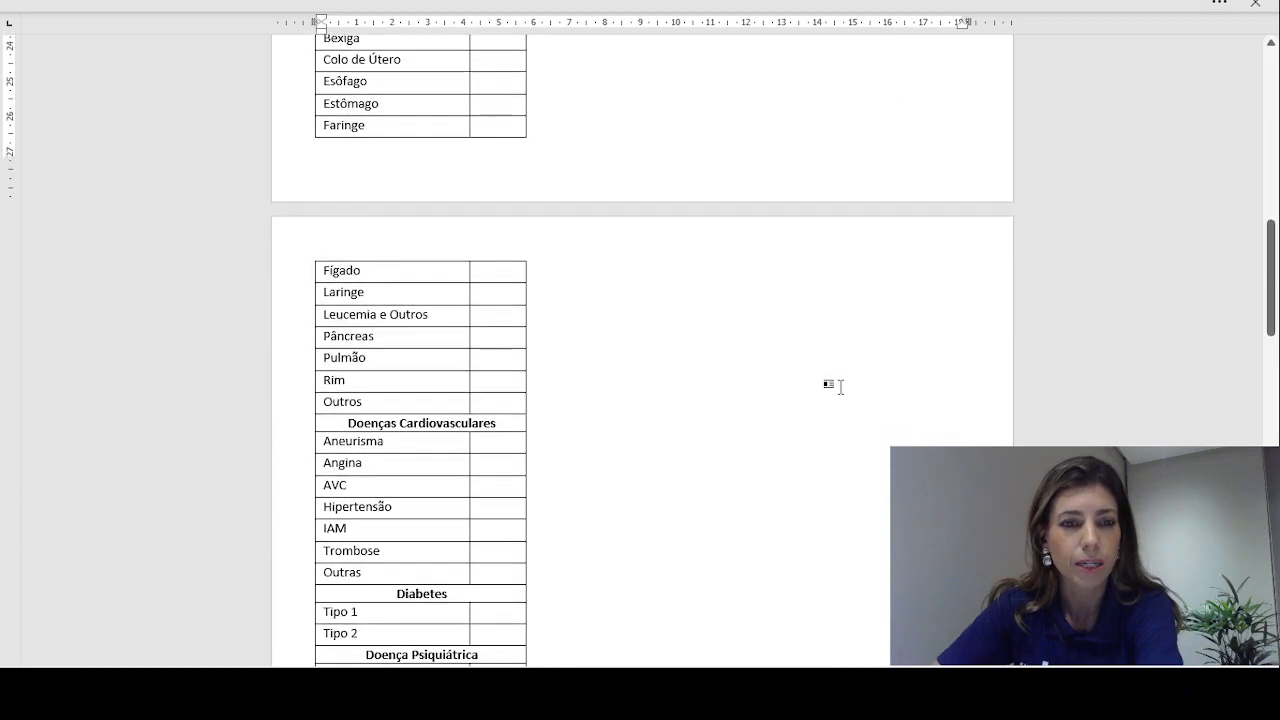
scroll(840, 387, down, 7)
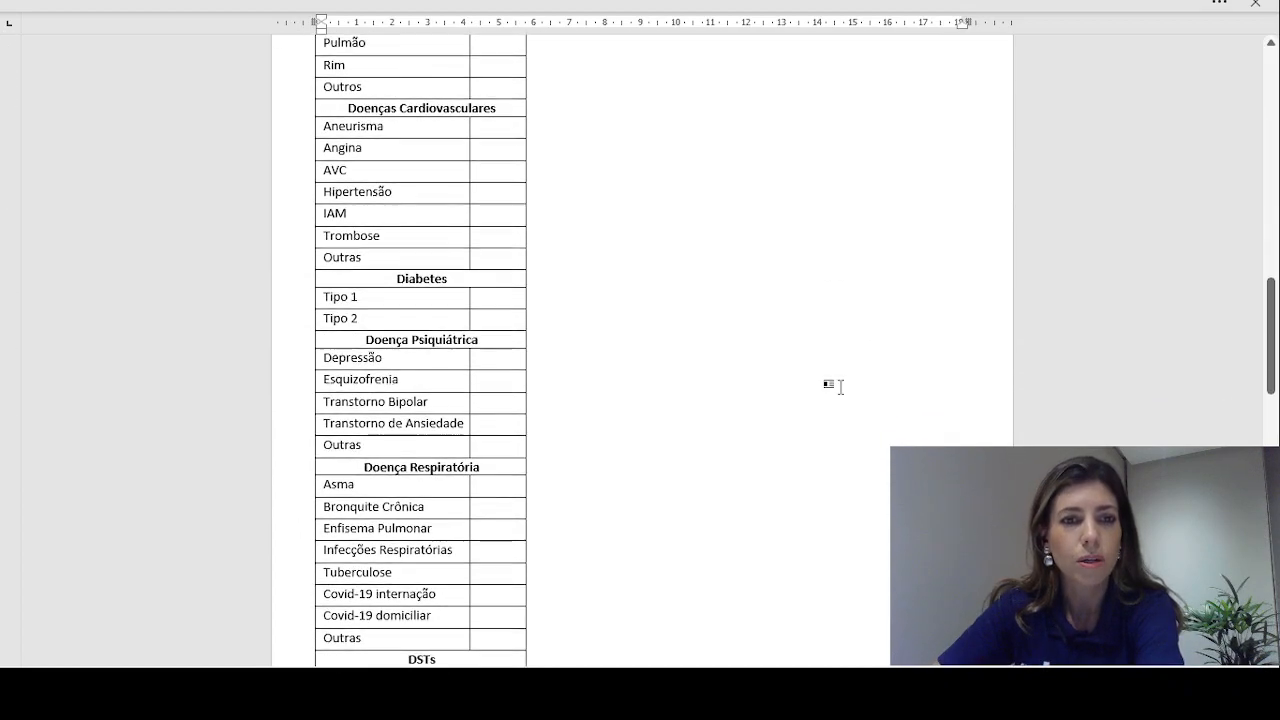
scroll(840, 387, down, 4)
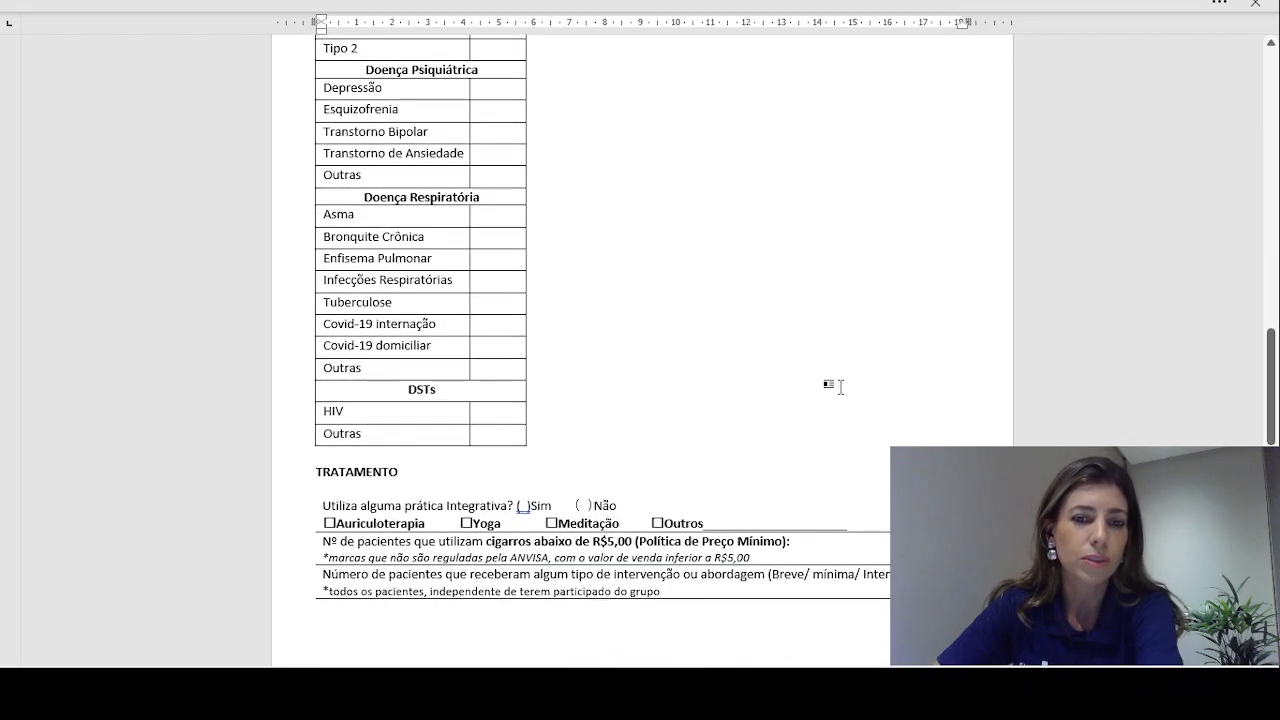
scroll(772, 442, up, 19)
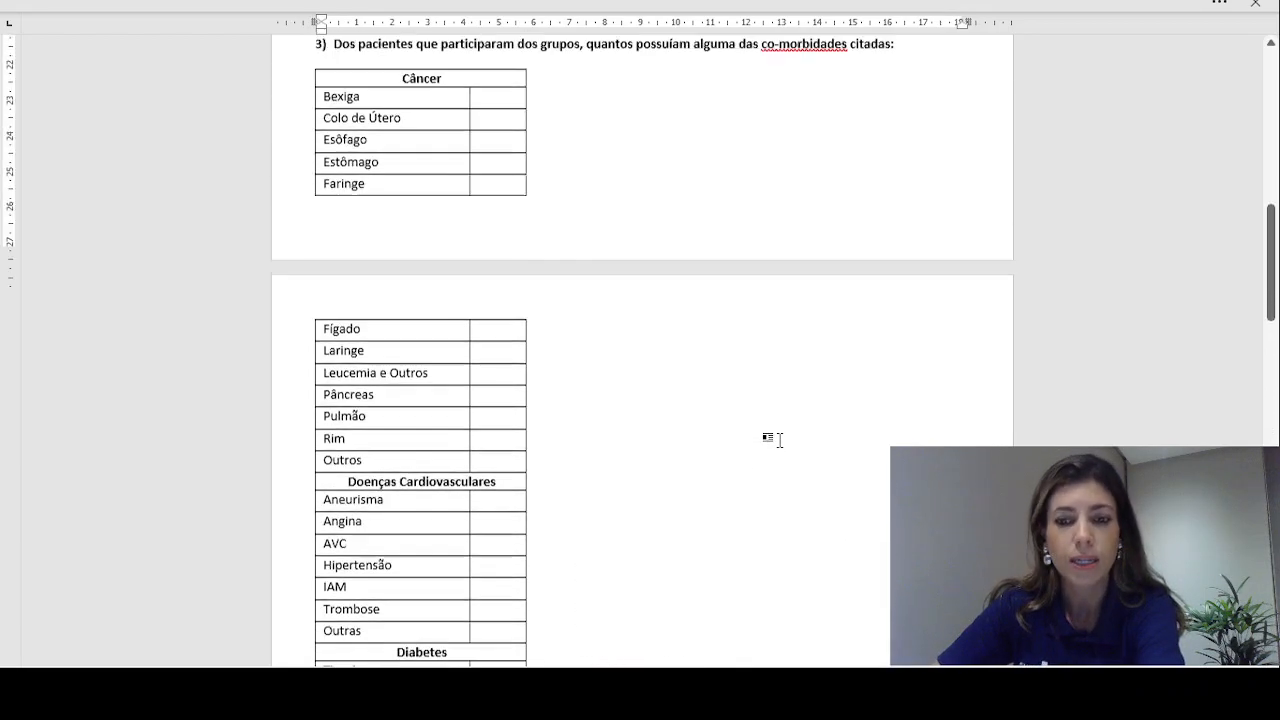
scroll(780, 437, up, 14)
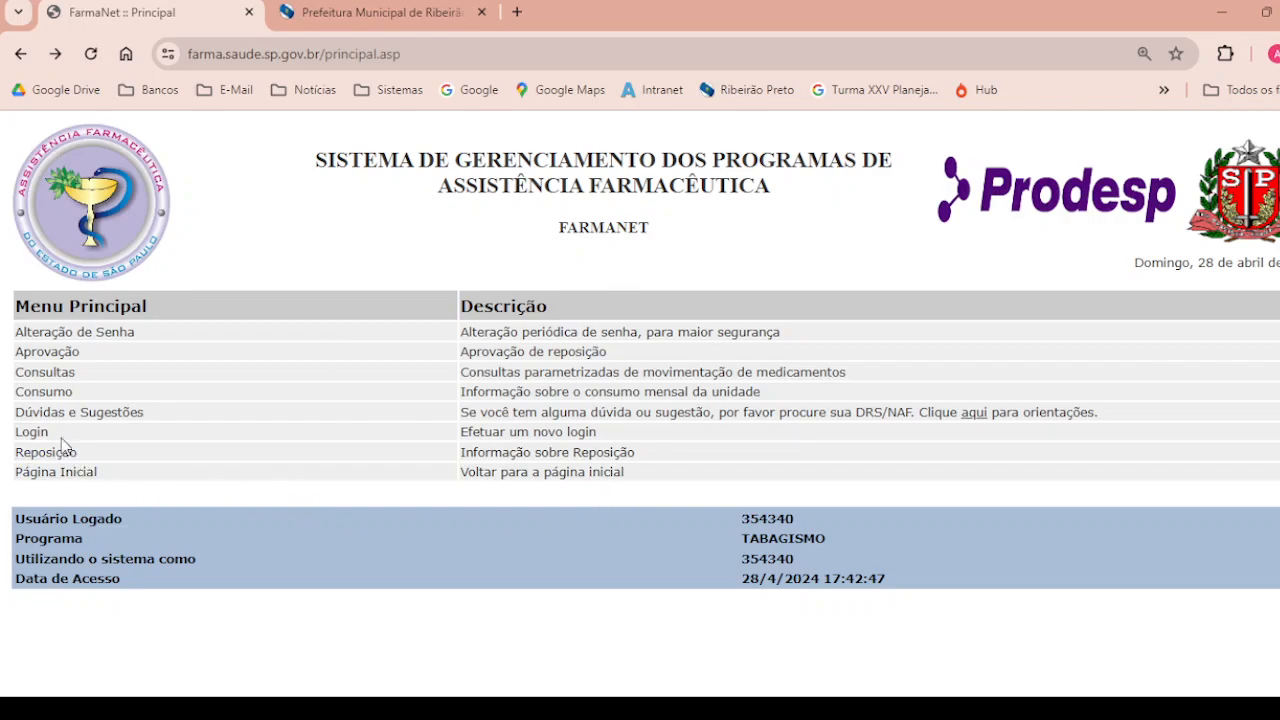
Switch to FarmaNet and open the April 2024 monthly consumption report of the UBS in Bonfim Paulista.
click(55, 394)
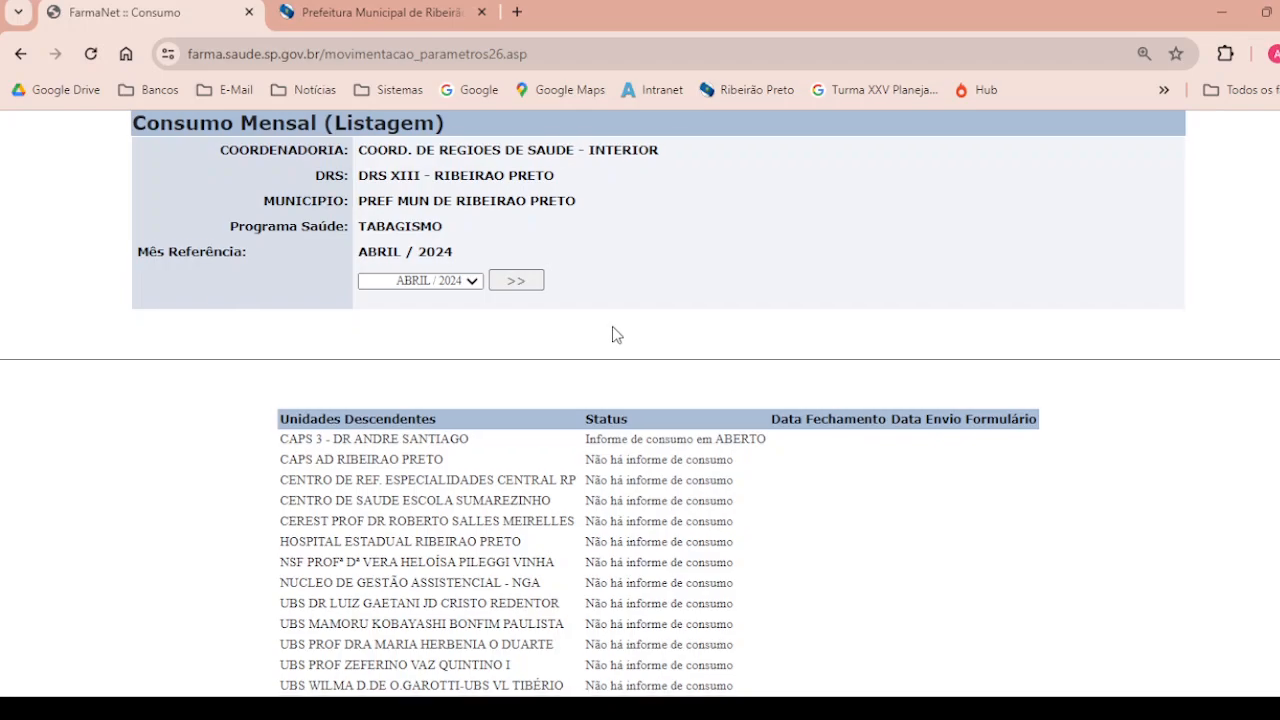
scroll(613, 326, down, 1)
scroll(615, 325, down, 1)
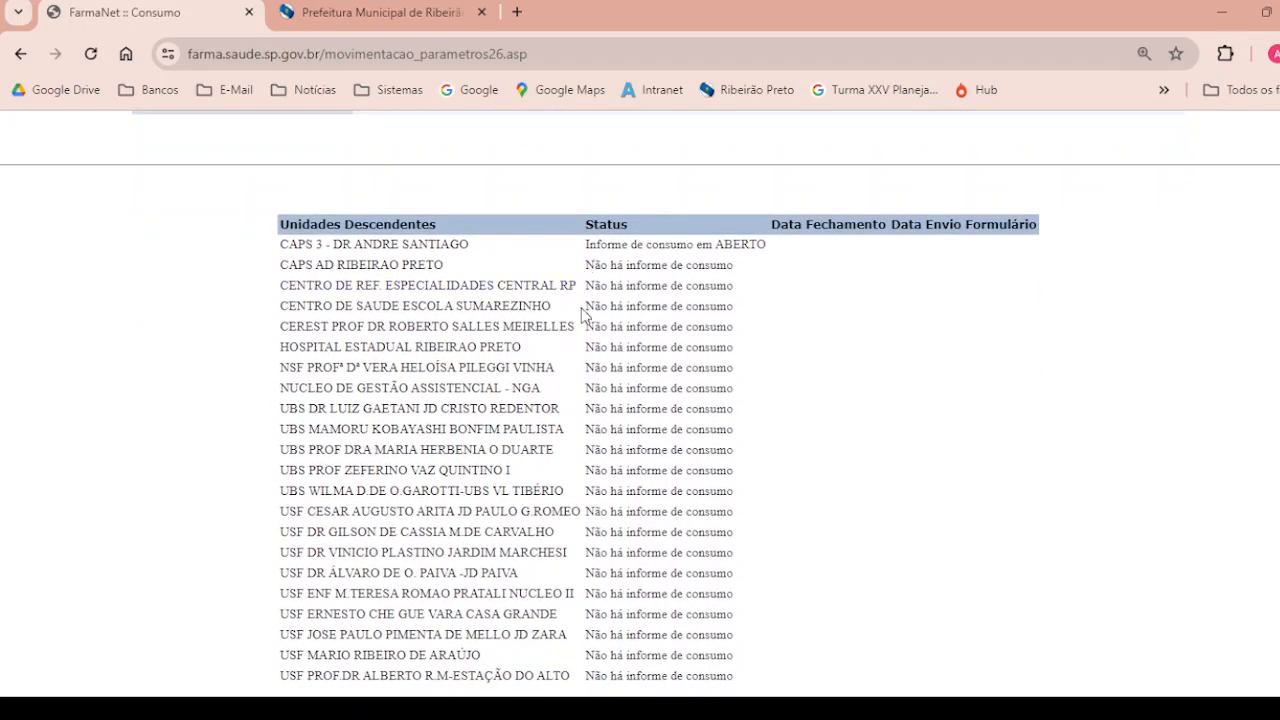
scroll(572, 406, down, 1)
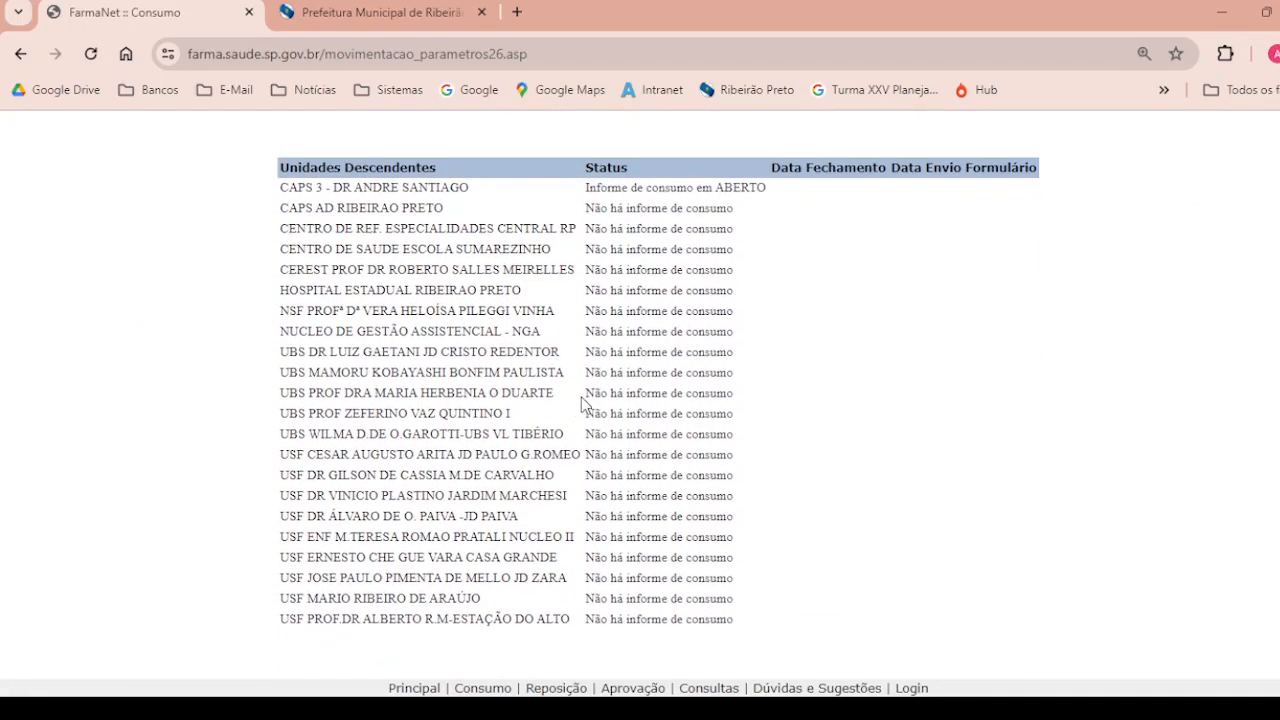
click(462, 375)
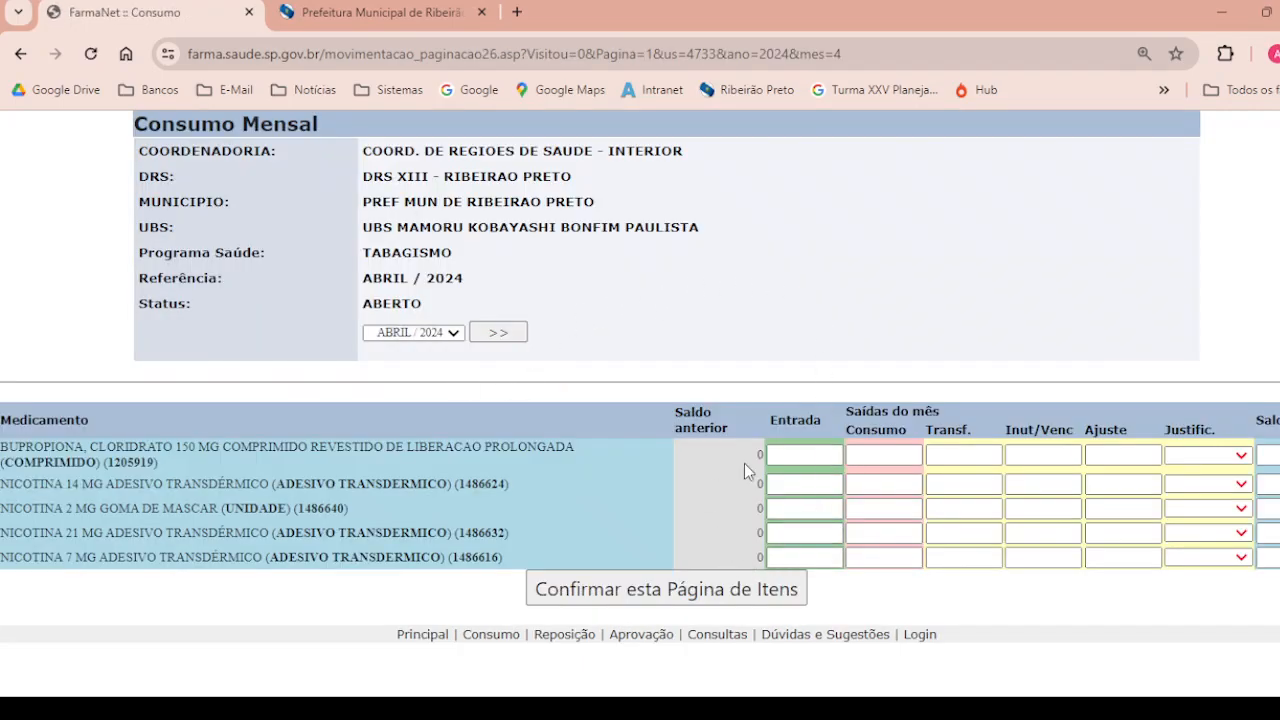
Complete the balance field of each of the five tobacco-treatment medicines and confirm the page of items.
click(817, 456)
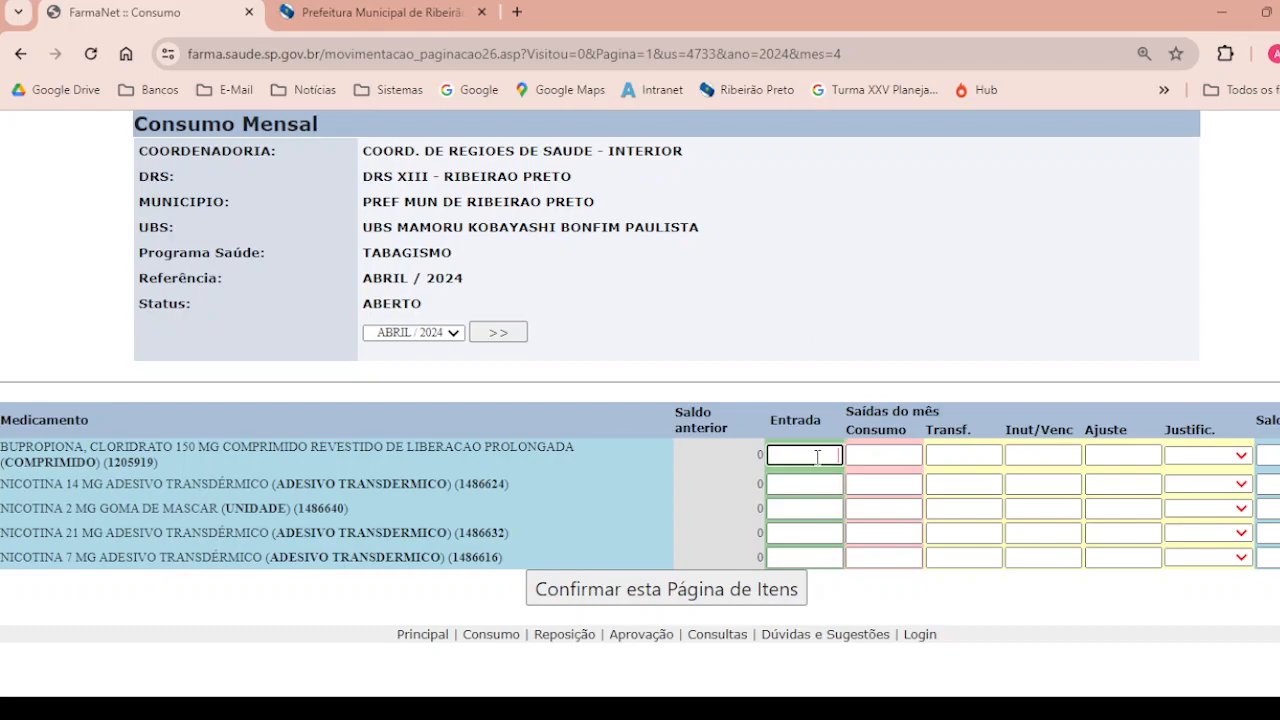
click(1269, 455)
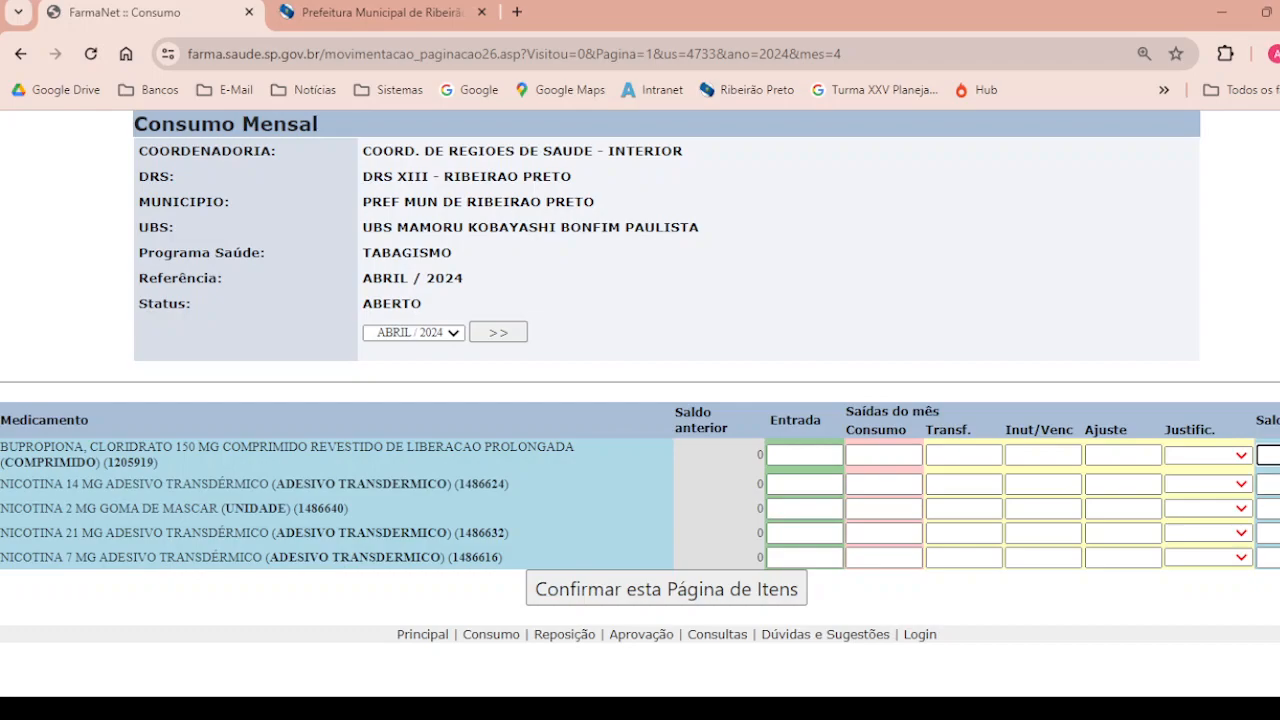
click(1269, 484)
click(1269, 509)
click(1269, 533)
click(1269, 558)
click(769, 594)
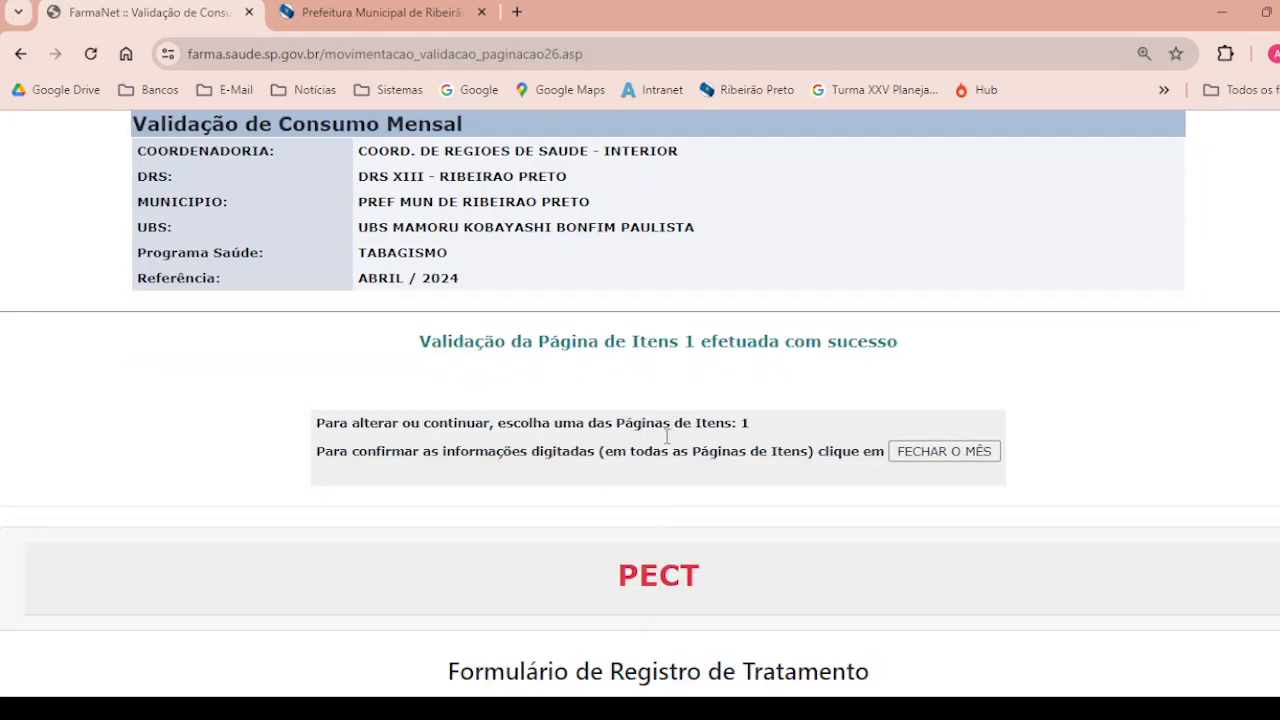
Open the PECT treatment registration form required for closing the month's consumption.
scroll(894, 480, down, 2)
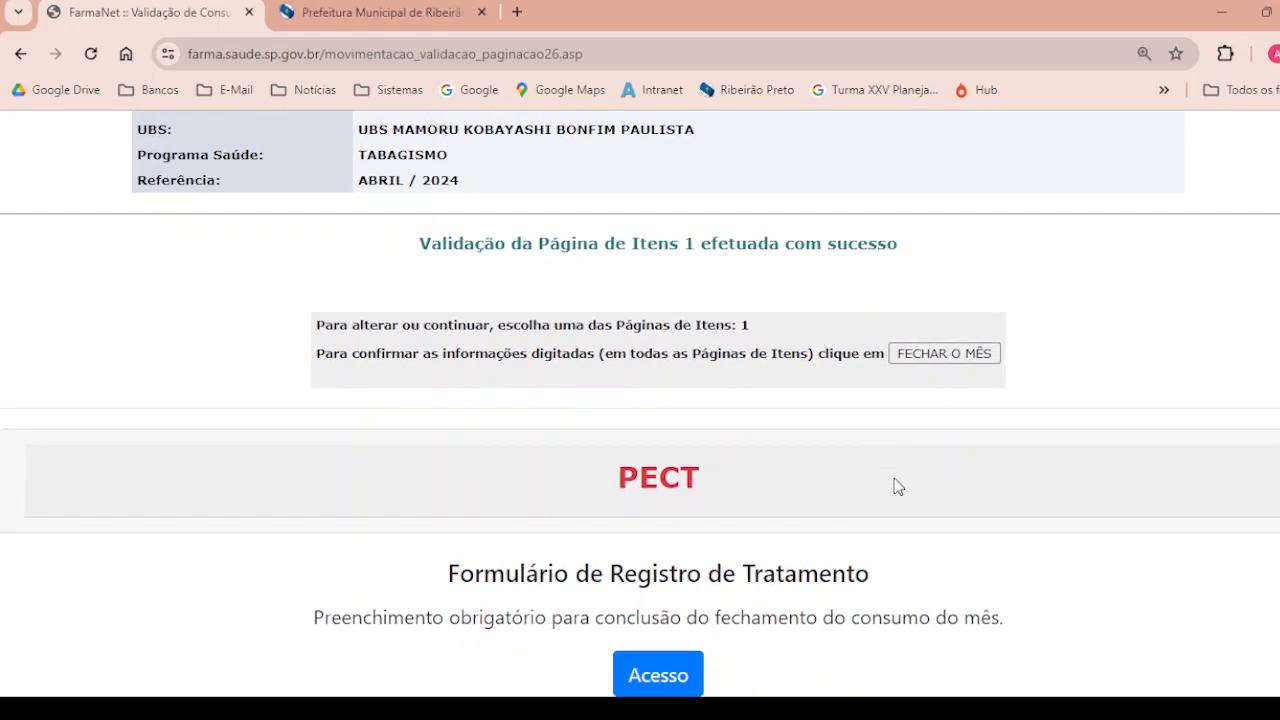
scroll(894, 485, down, 1)
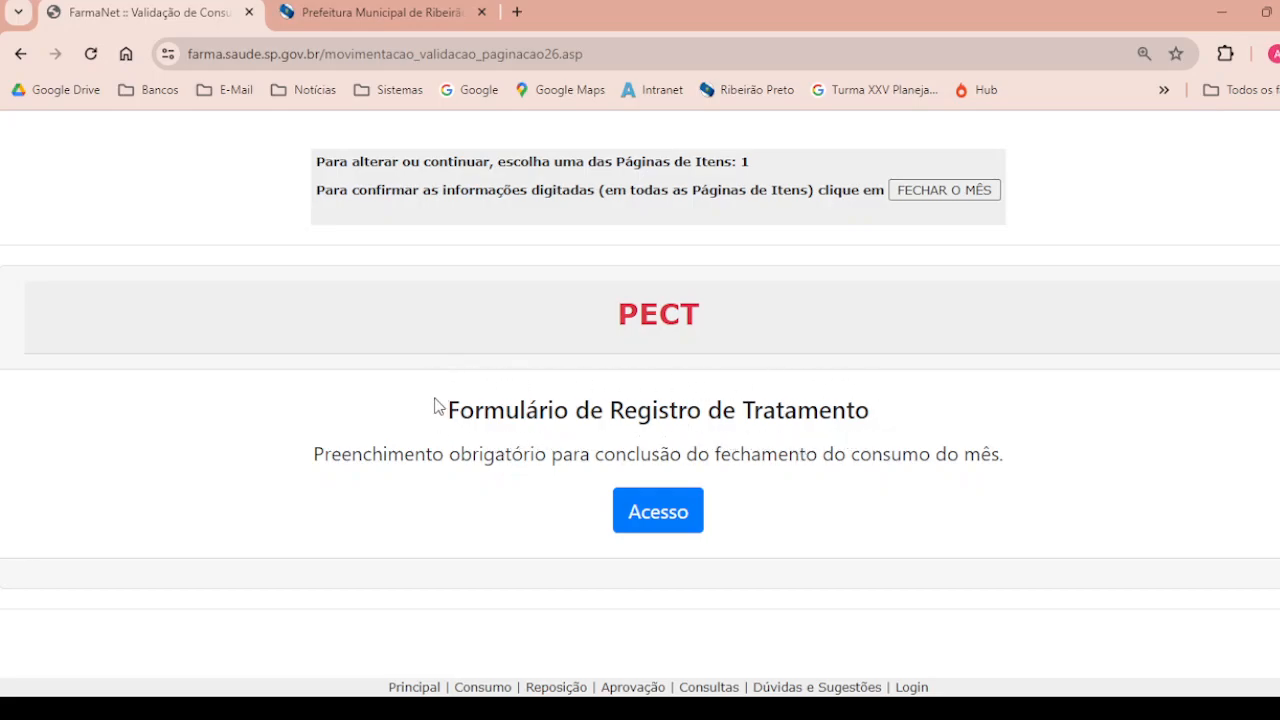
click(624, 525)
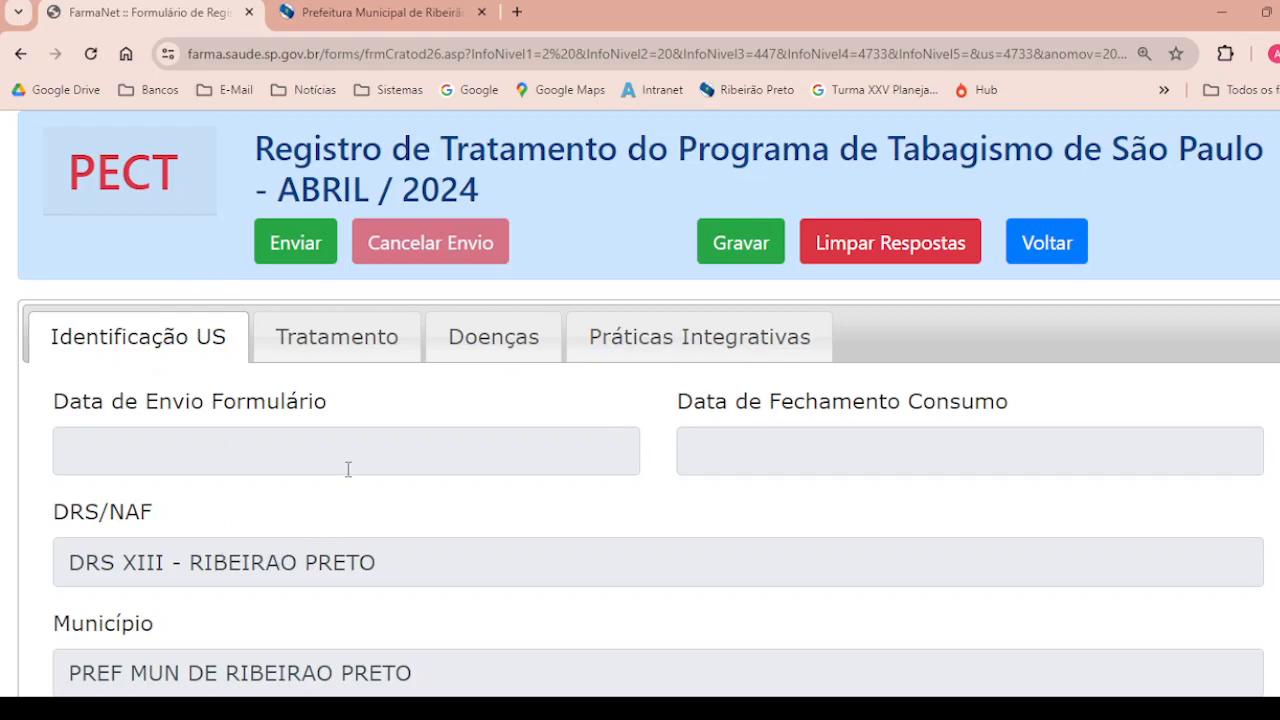
In the Tratamento section, set the treatment modality to Presencial and the unit's situation to Programa em funcionamento.
scroll(348, 453, down, 1)
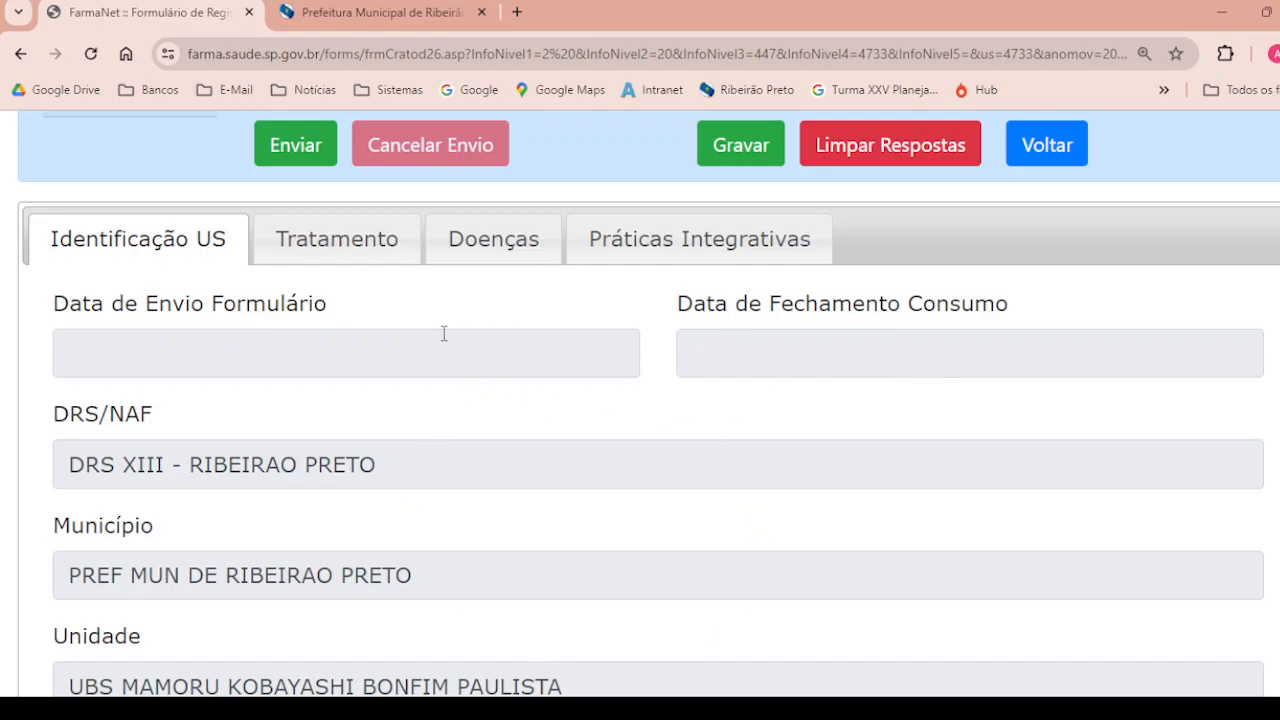
click(372, 251)
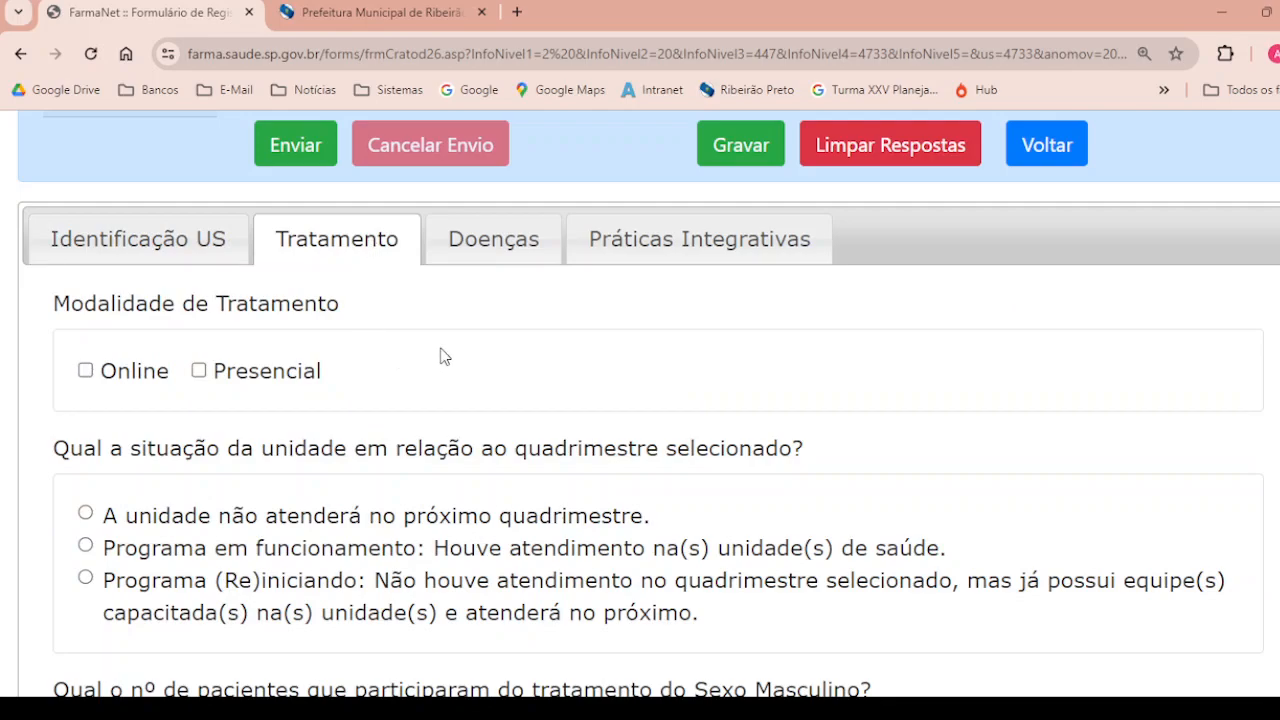
click(199, 372)
scroll(381, 371, down, 1)
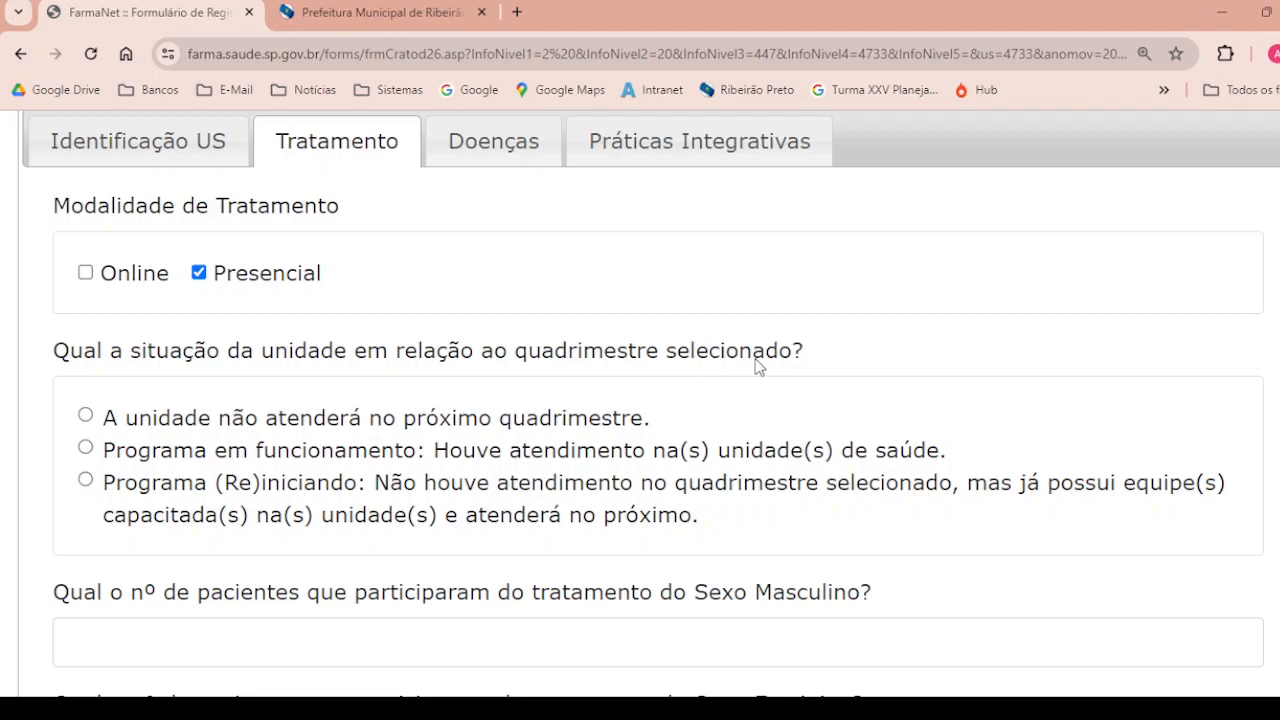
scroll(757, 366, down, 1)
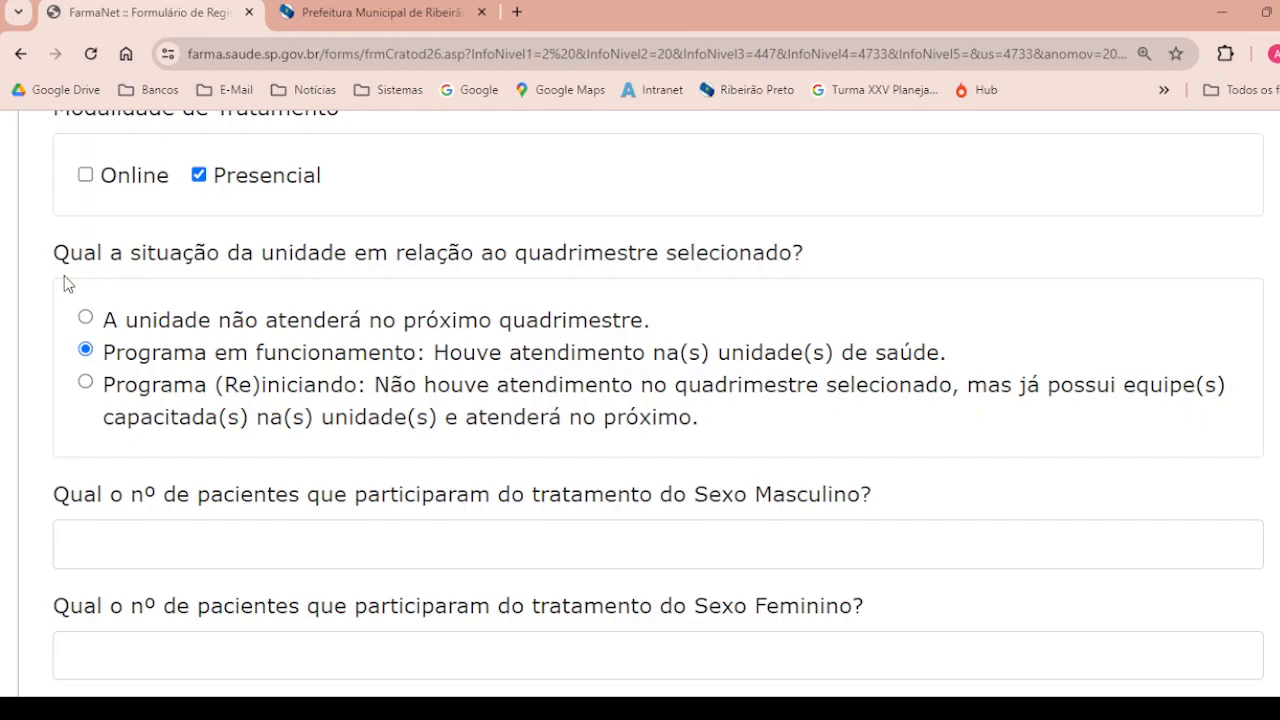
Enter 8 male and 12 female patients who took part in the treatment.
scroll(203, 336, down, 1)
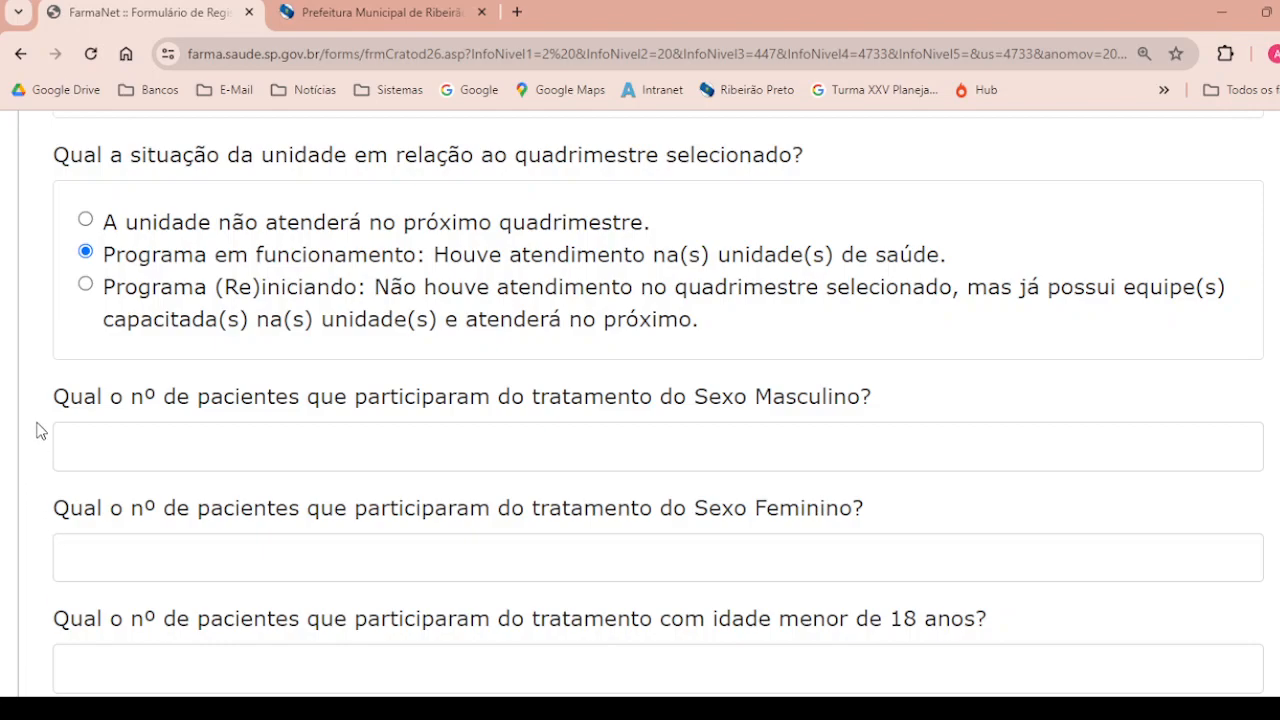
click(122, 445)
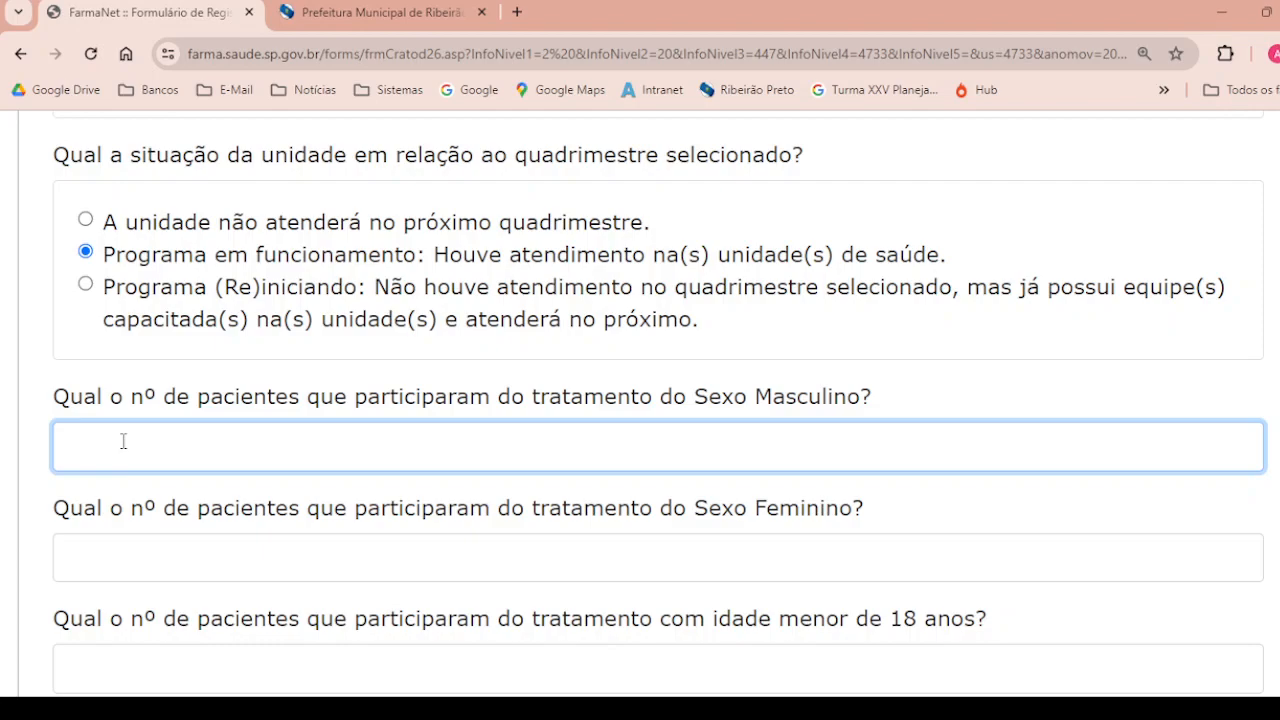
text(8)
click(587, 557)
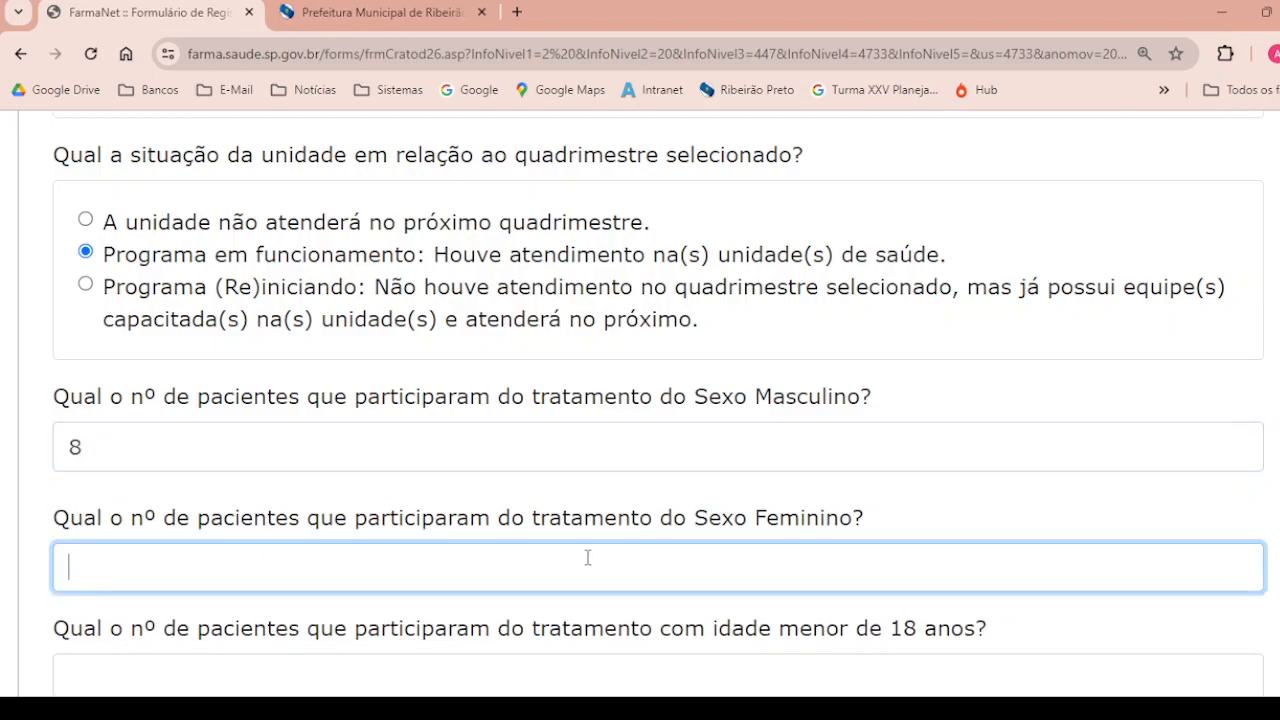
text(12)
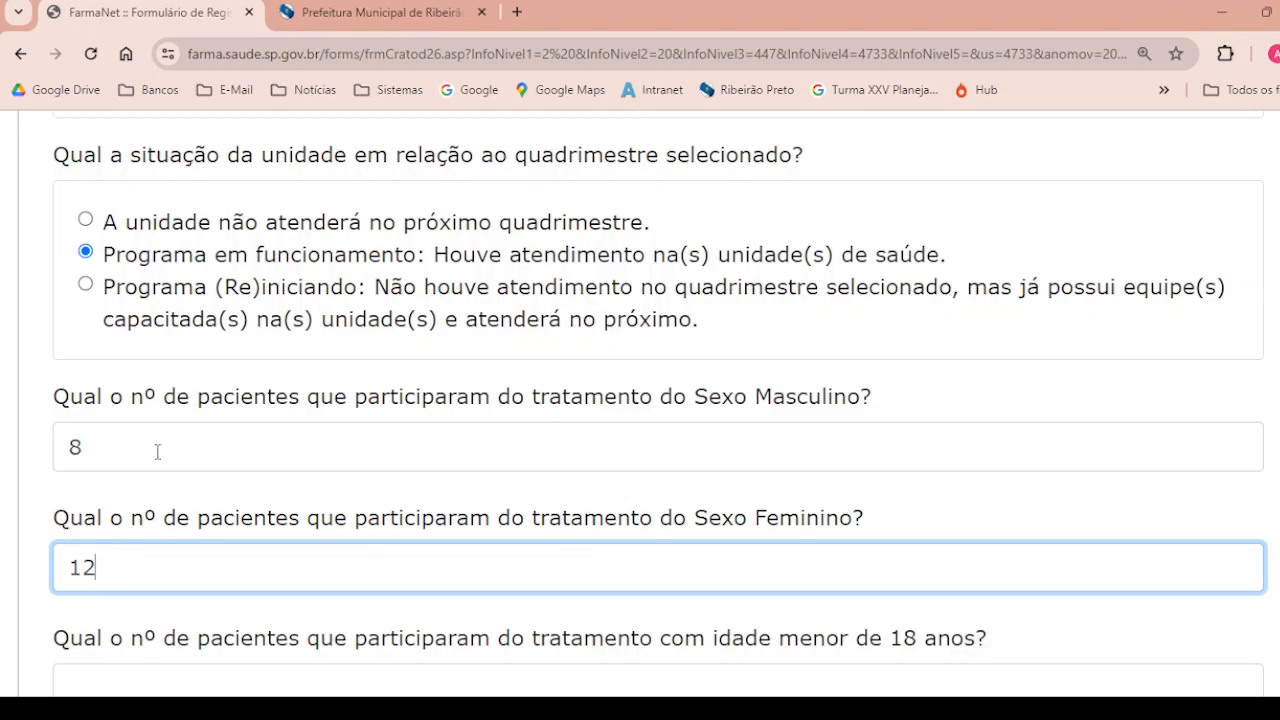
Enter the treated patients by age group: 0 under 18, 14 aged 18 to 59 and 6 aged 60 or over.
scroll(199, 368, down, 1)
scroll(199, 361, down, 2)
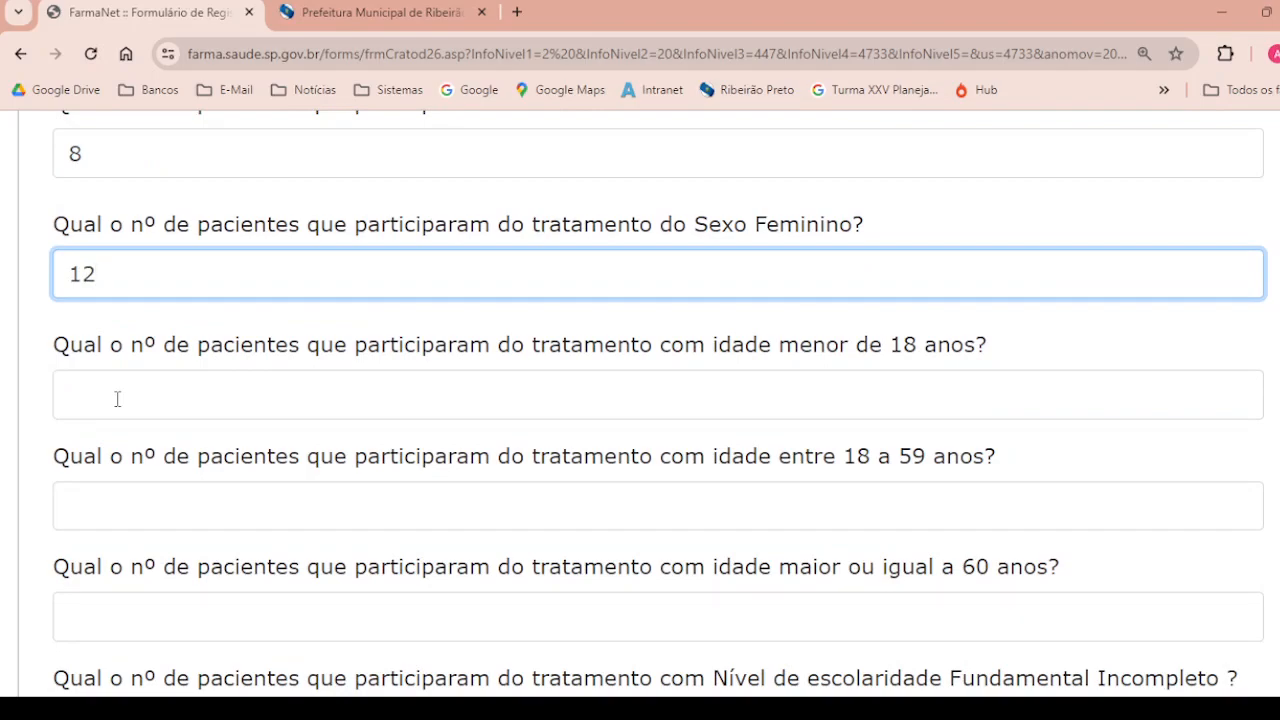
click(117, 399)
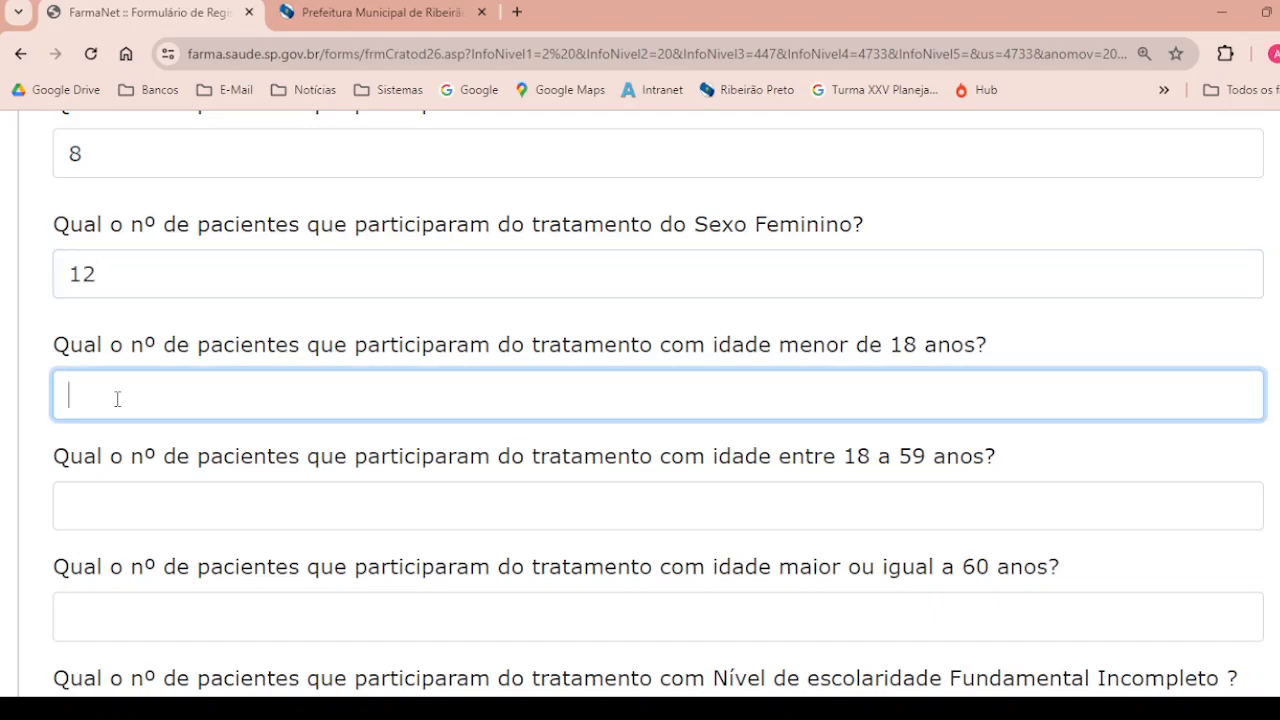
text(0)
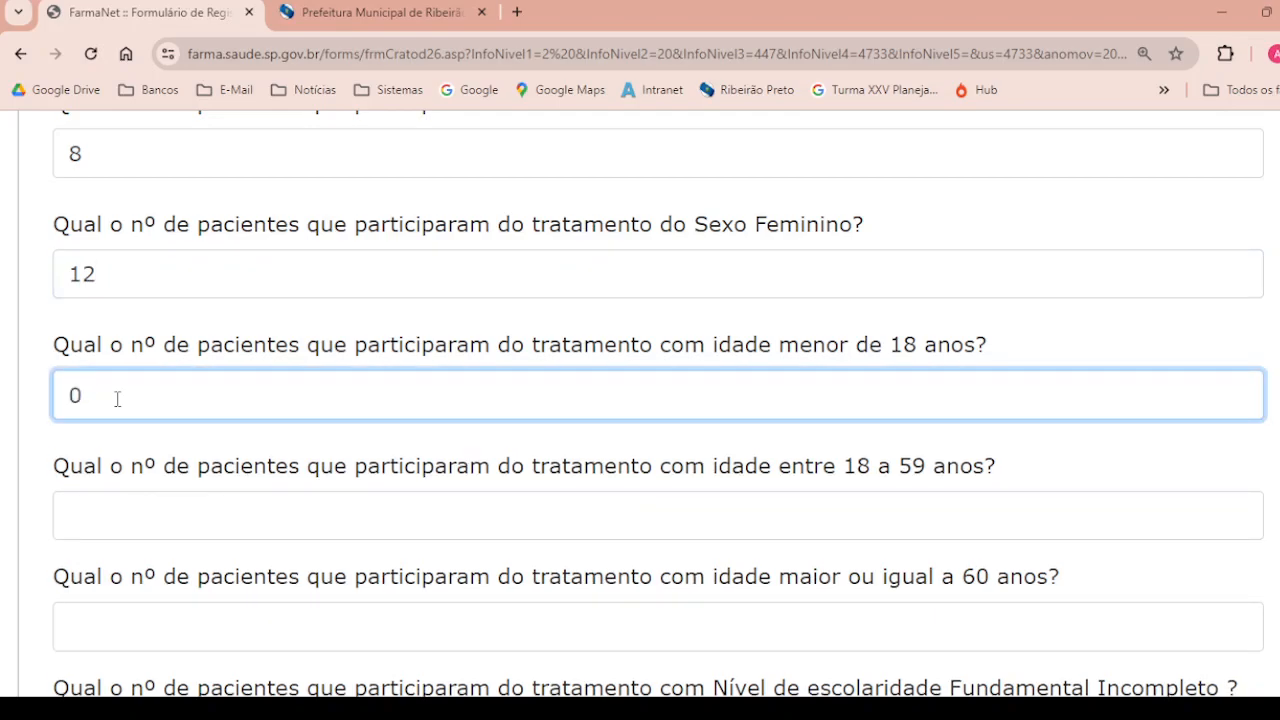
scroll(117, 399, down, 1)
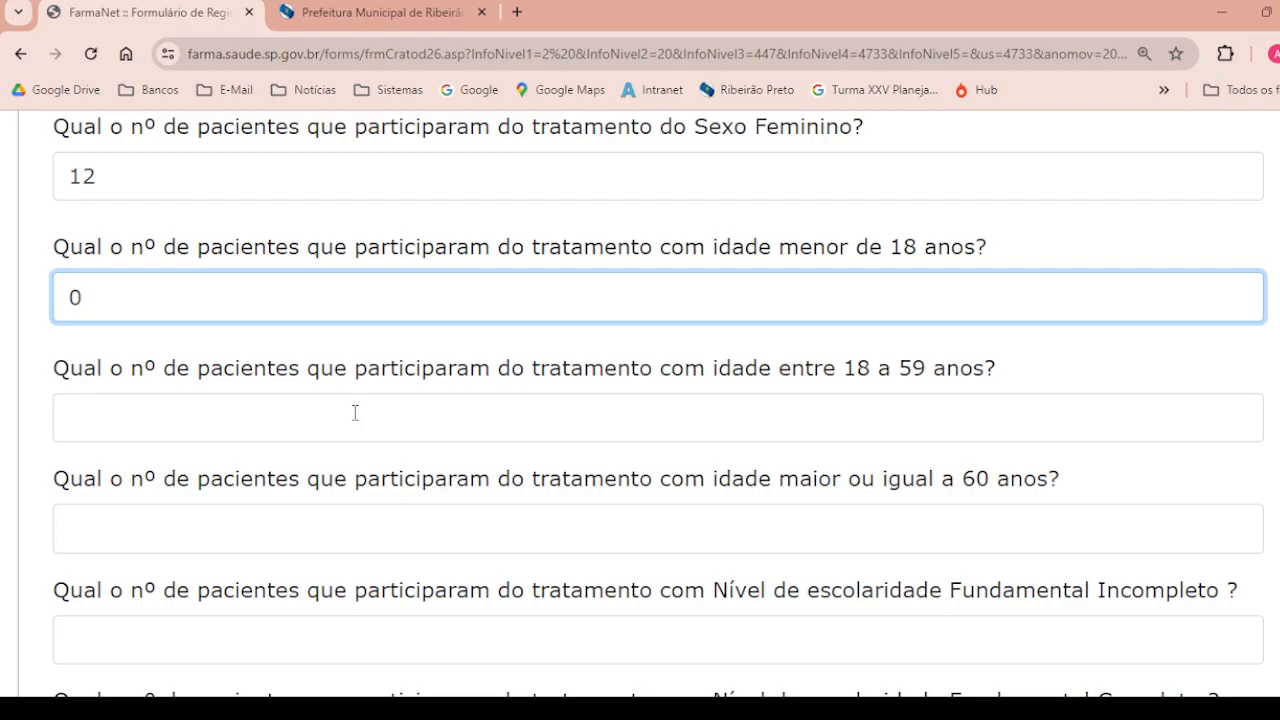
click(294, 420)
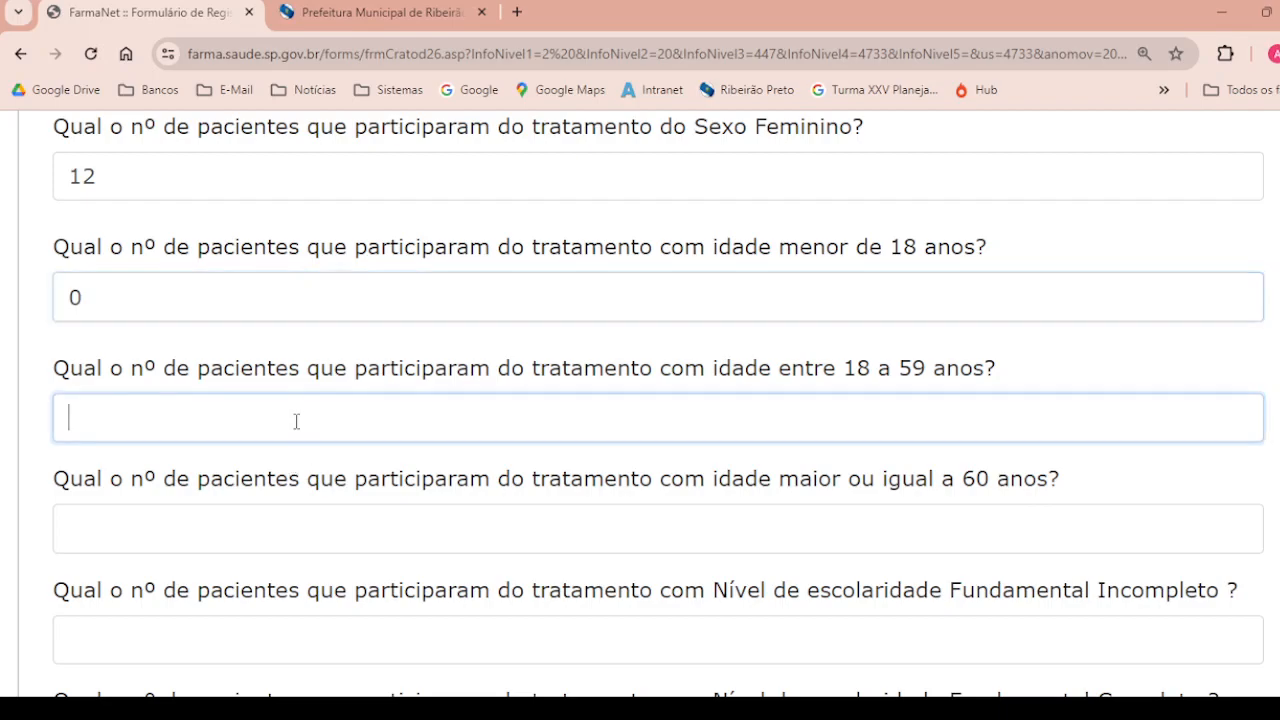
text(14)
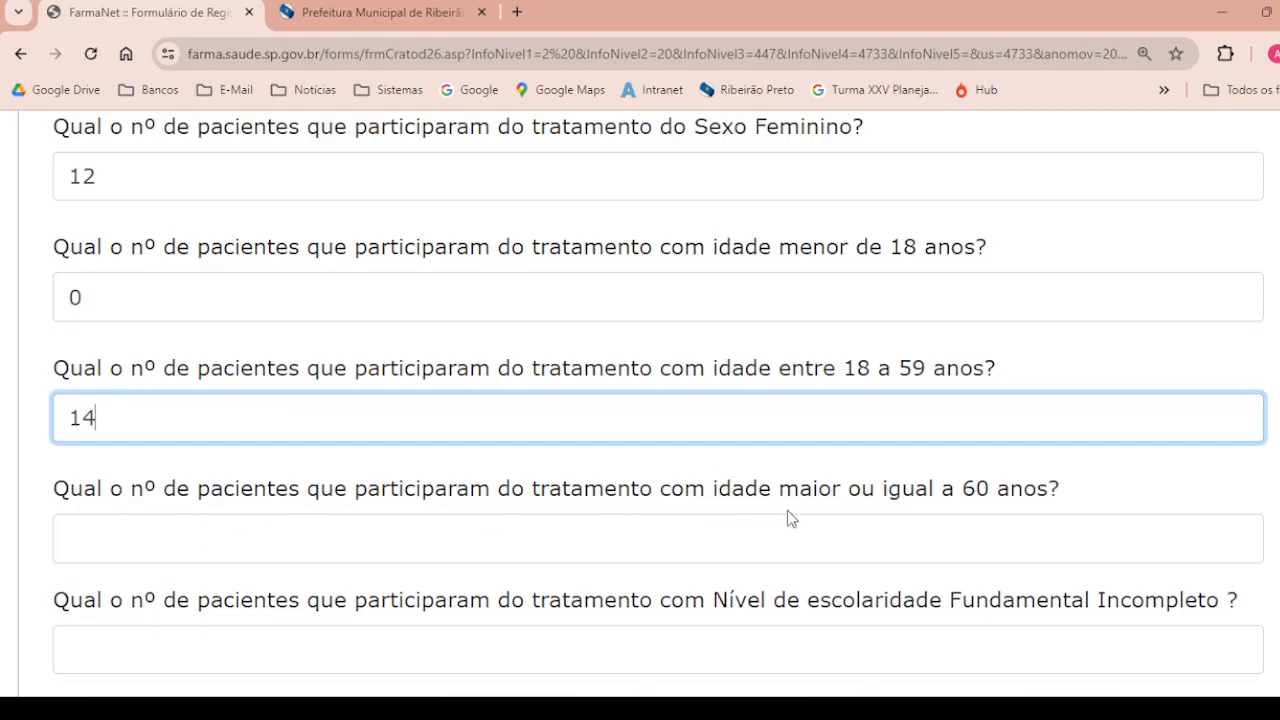
click(806, 536)
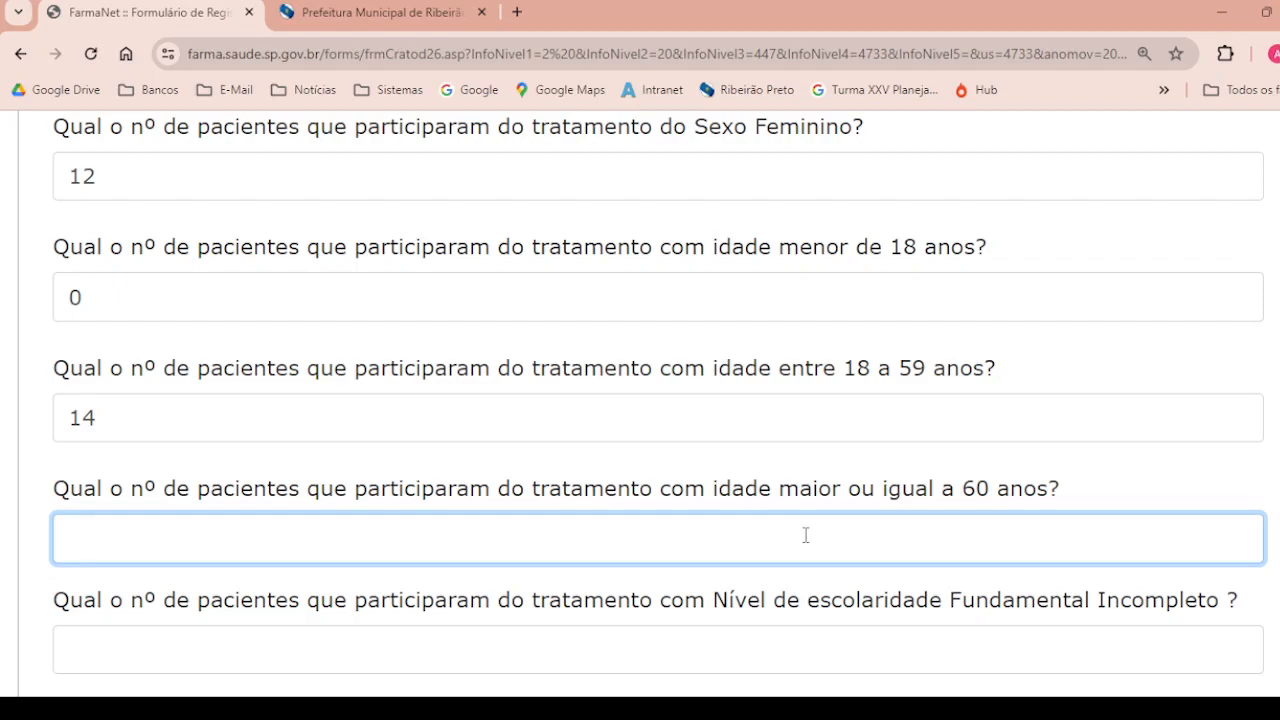
text(6)
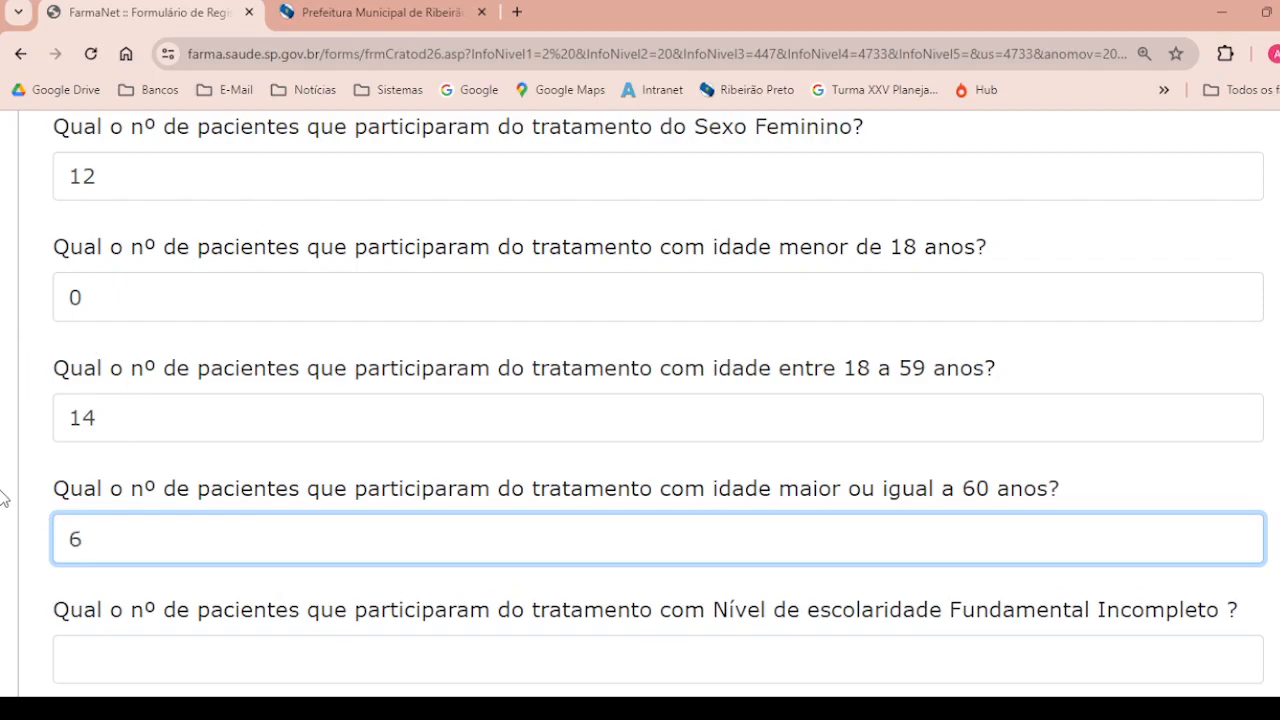
scroll(200, 398, up, 2)
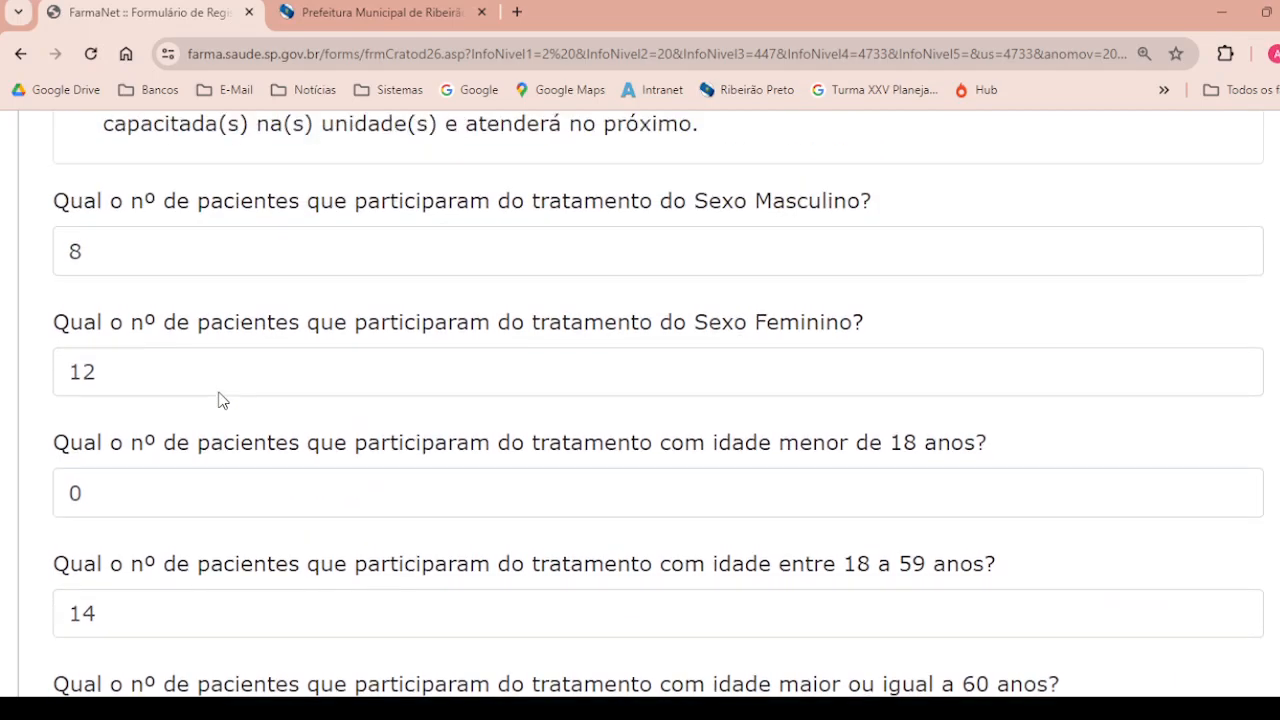
scroll(220, 392, up, 1)
scroll(220, 392, down, 4)
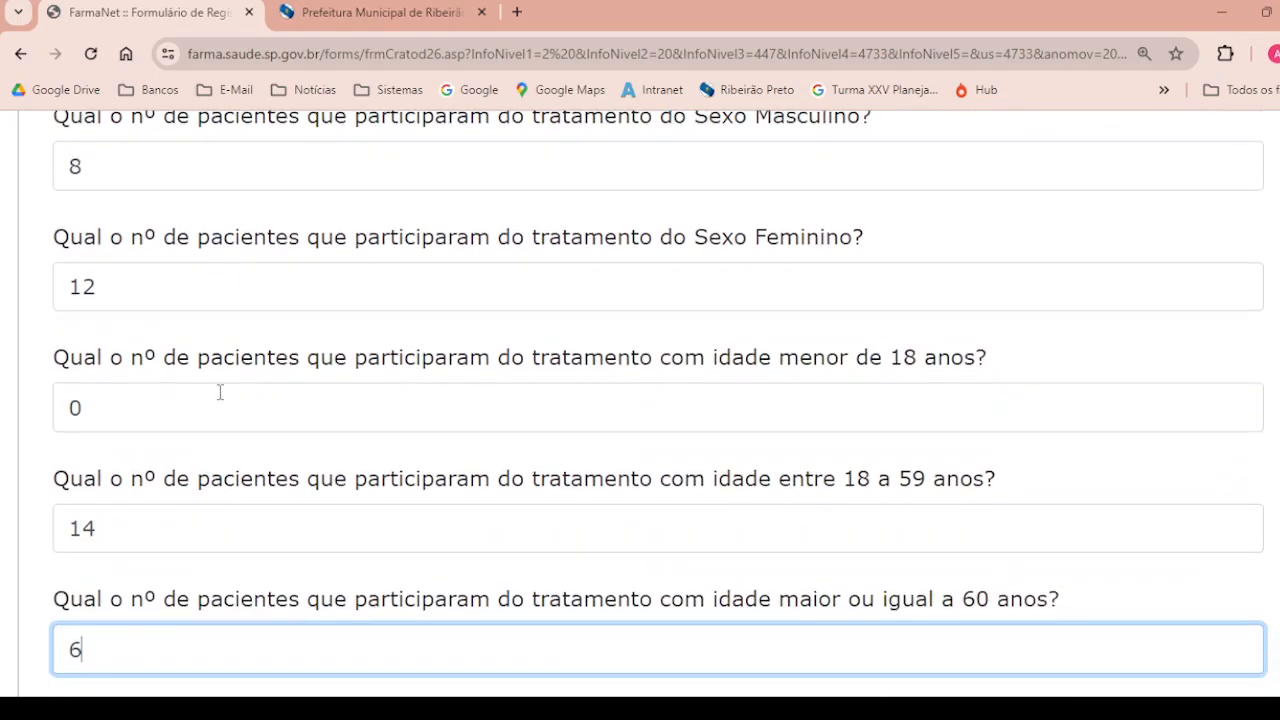
Review the patient-count questions by education level, from Fundamental Incompleto through Pós-graduação Completa.
scroll(220, 390, down, 1)
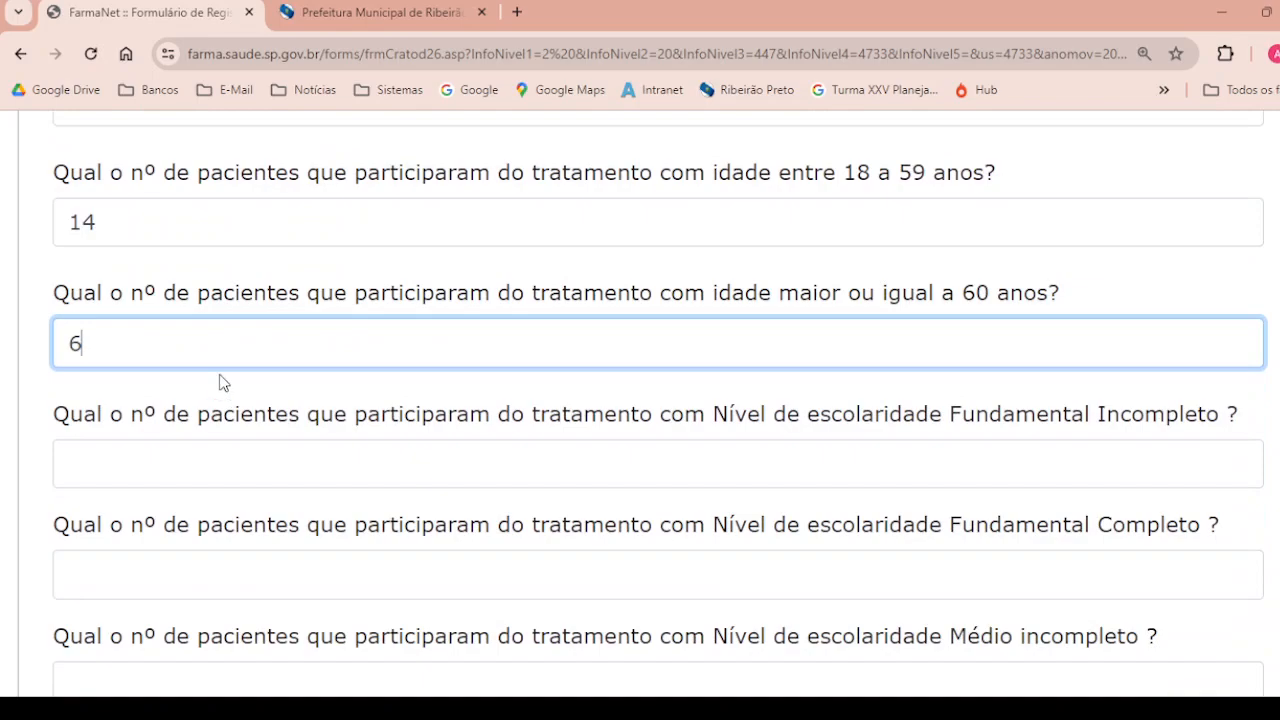
scroll(219, 376, down, 2)
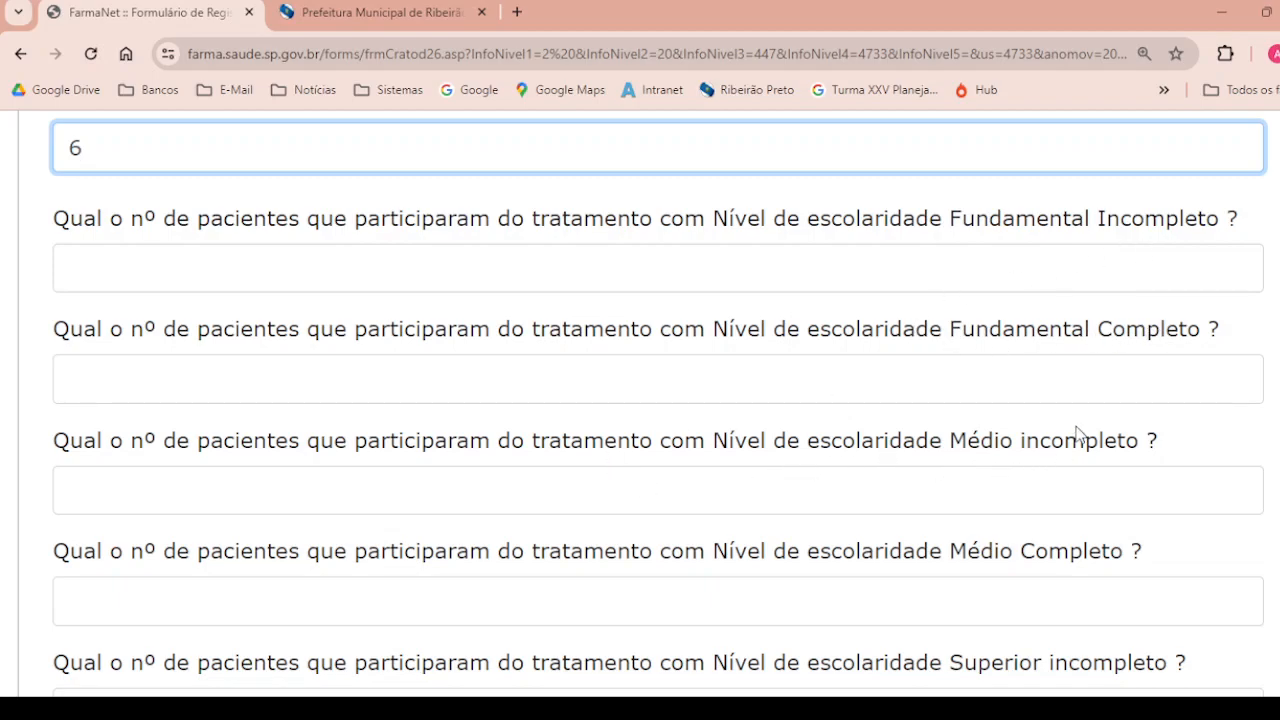
scroll(911, 482, down, 2)
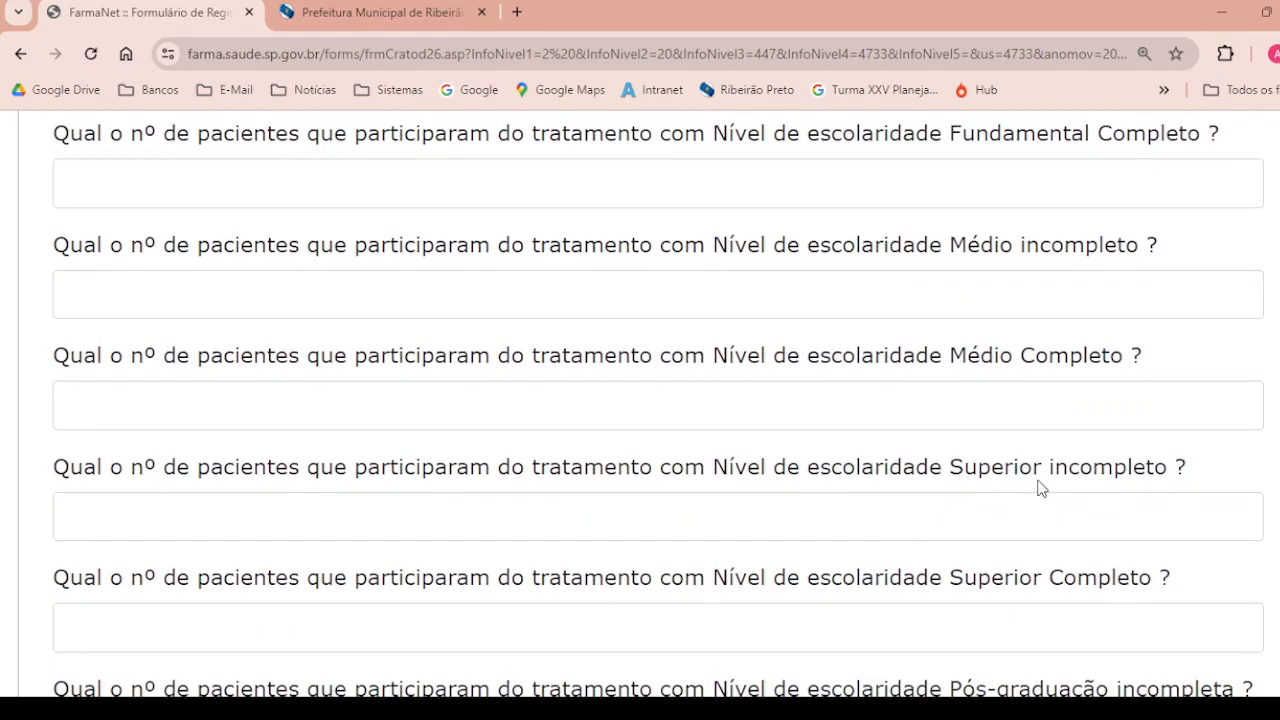
scroll(1078, 575, down, 1)
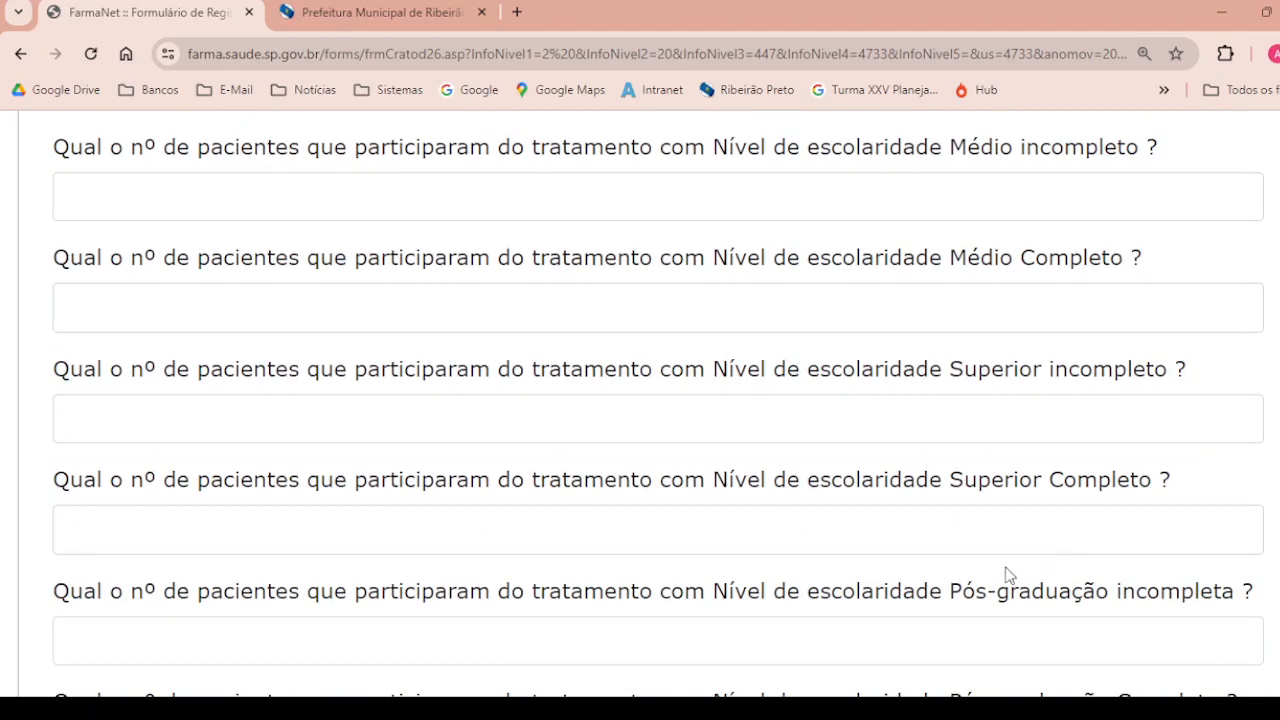
scroll(1091, 539, down, 2)
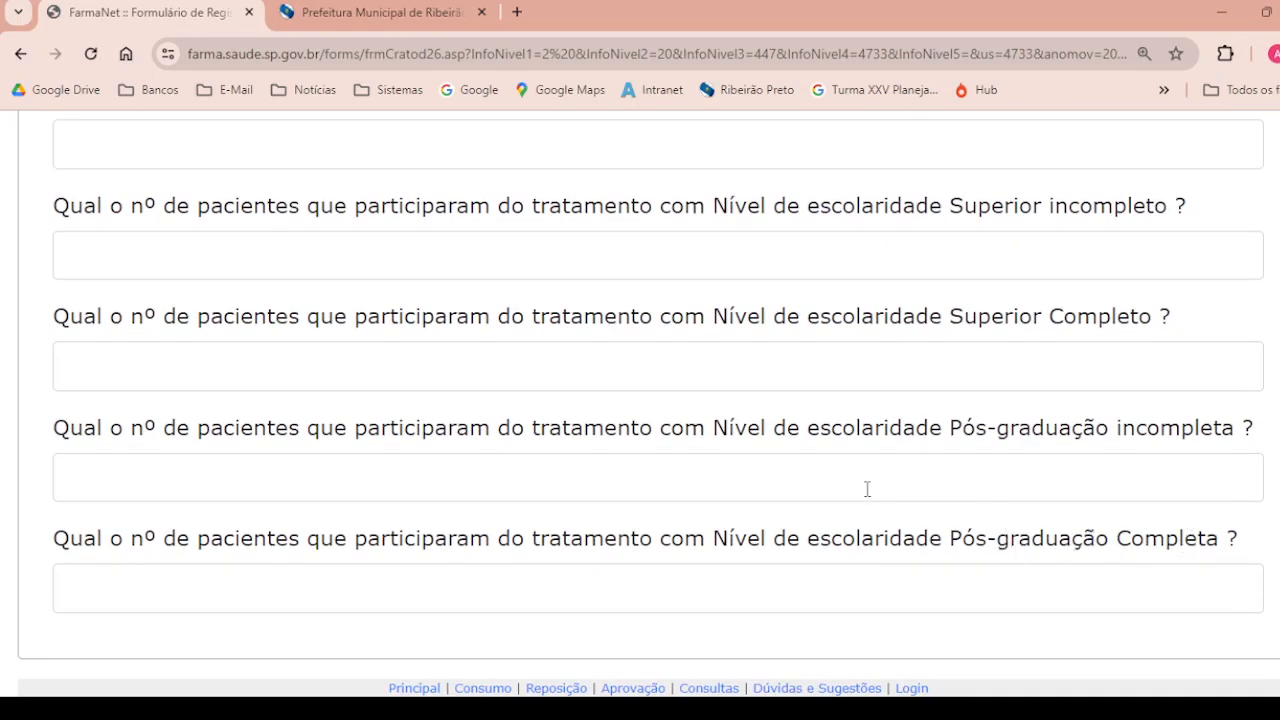
Open the Doenças section of the form and review the patient-count questions for the Câncer category.
scroll(866, 488, up, 20)
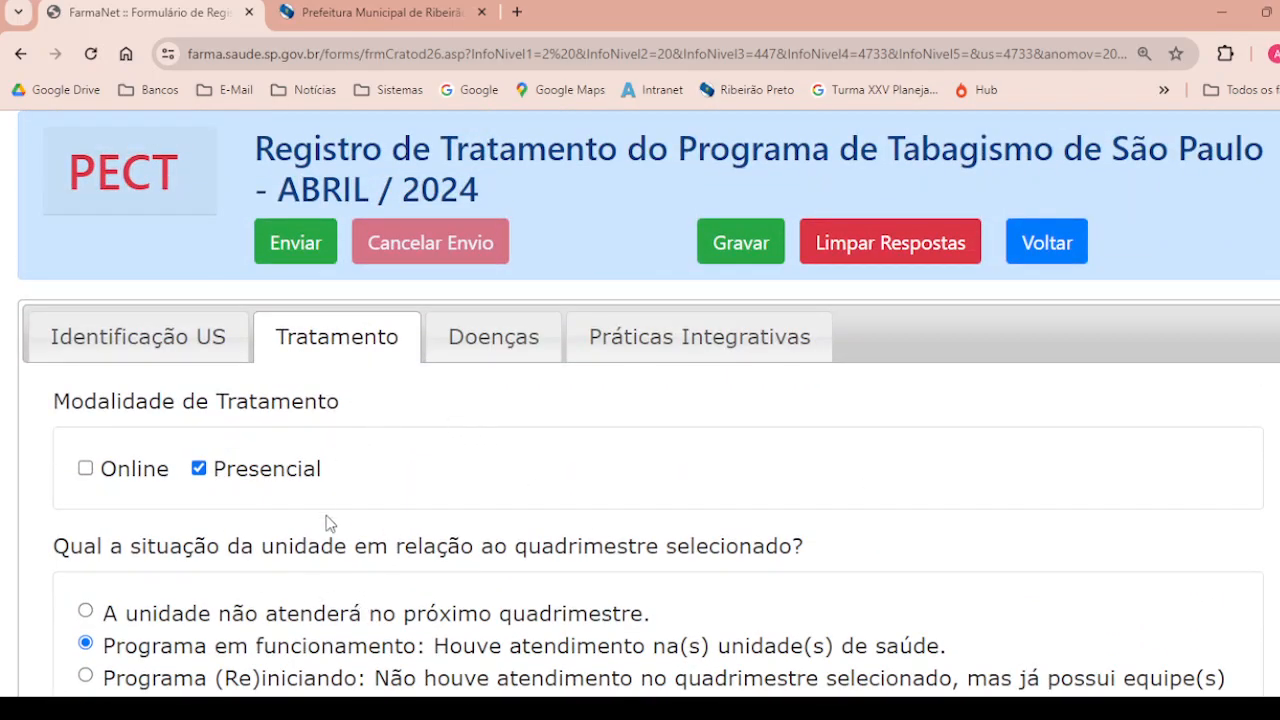
scroll(390, 505, down, 1)
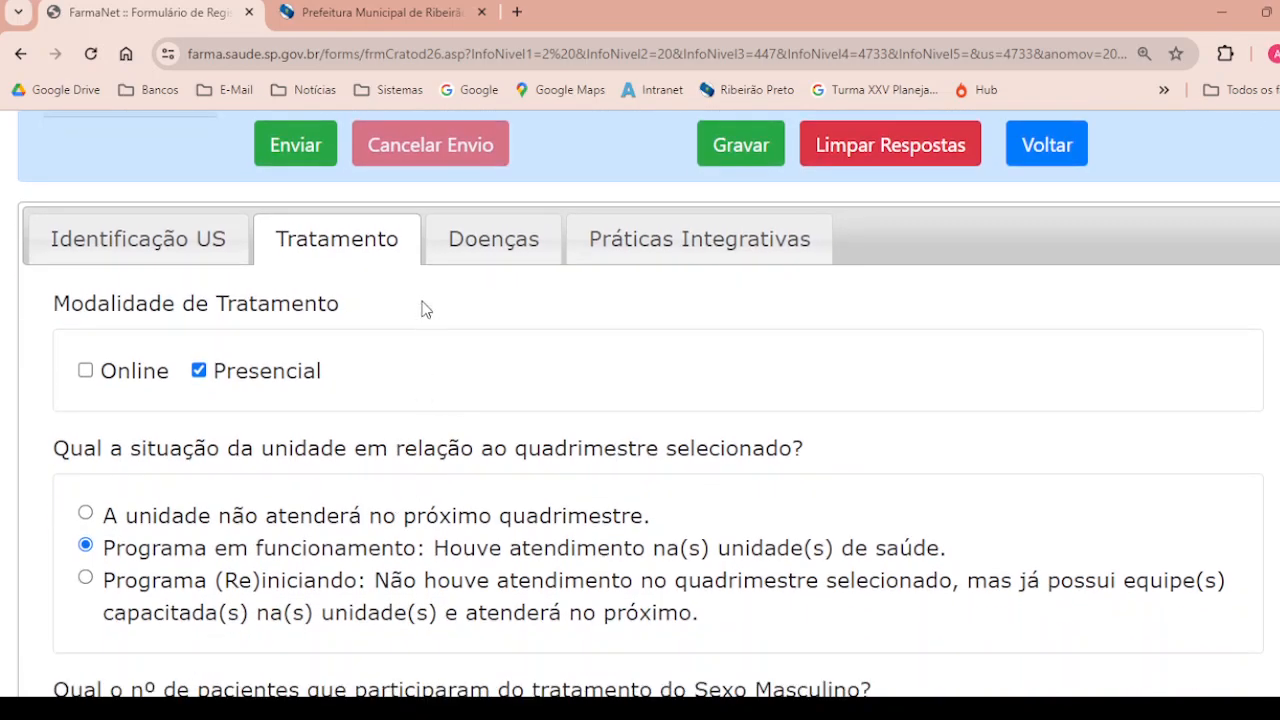
click(480, 255)
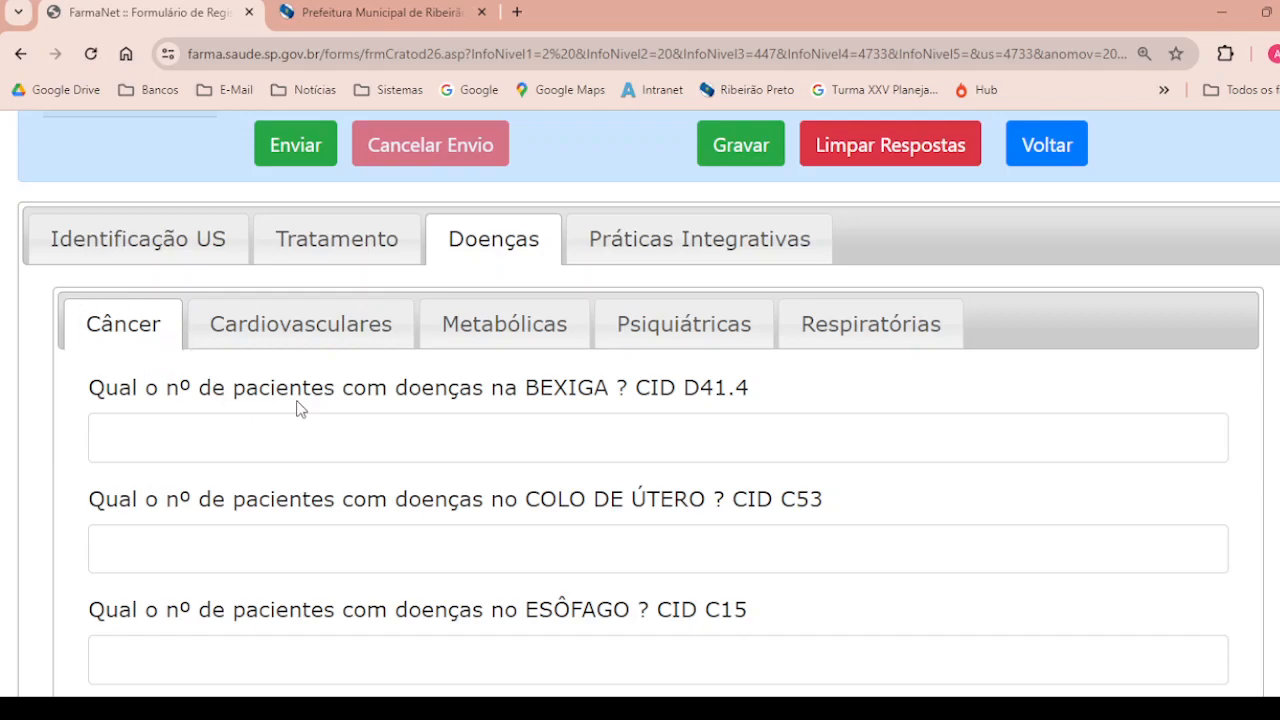
scroll(589, 423, down, 1)
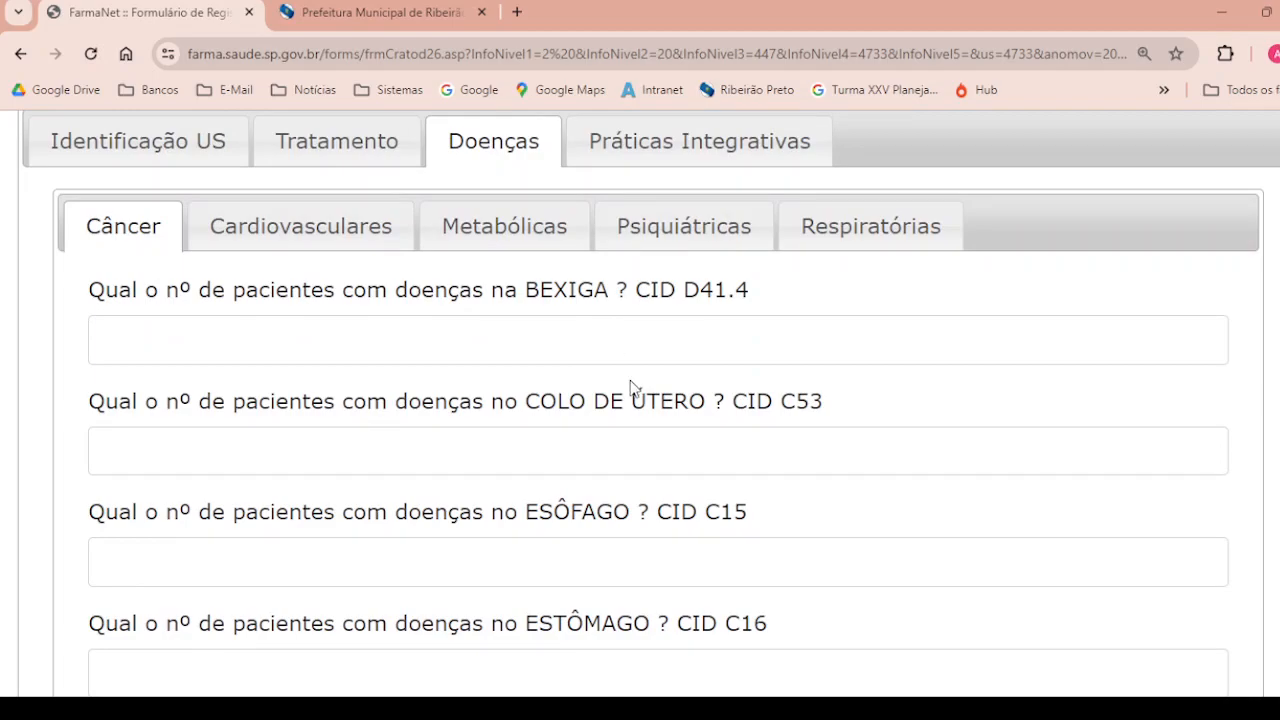
scroll(620, 416, down, 1)
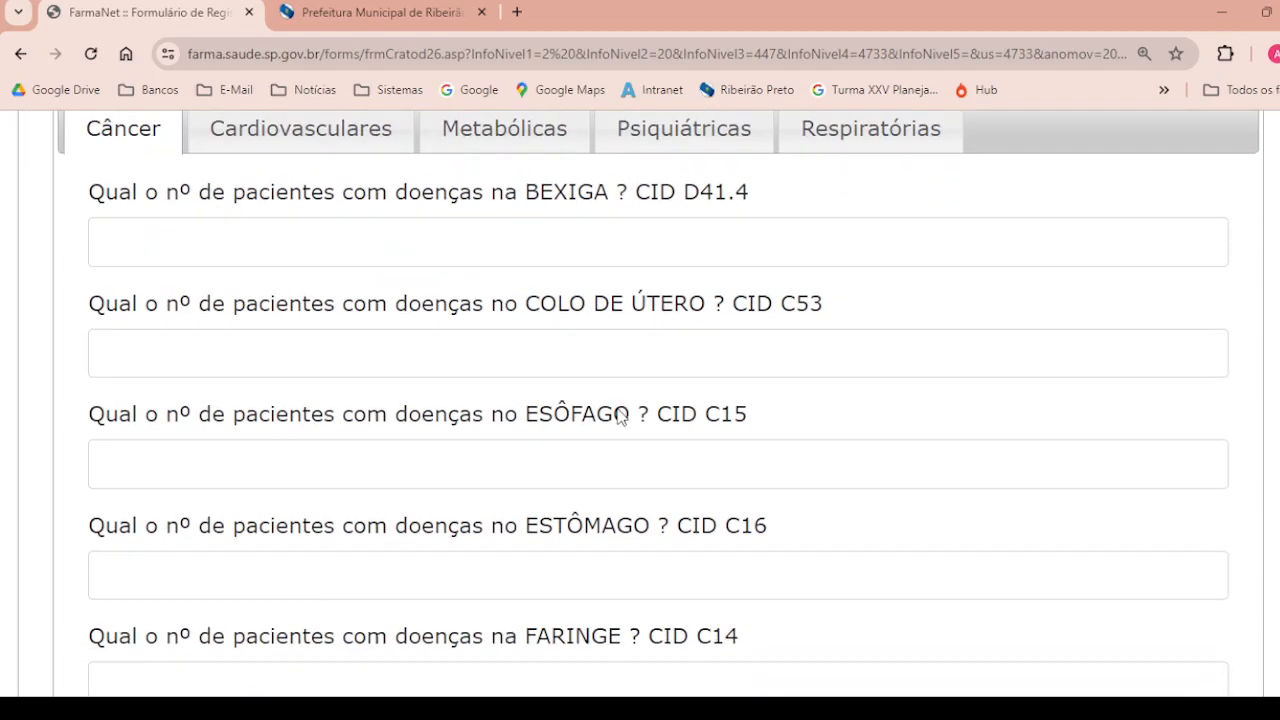
scroll(620, 416, down, 3)
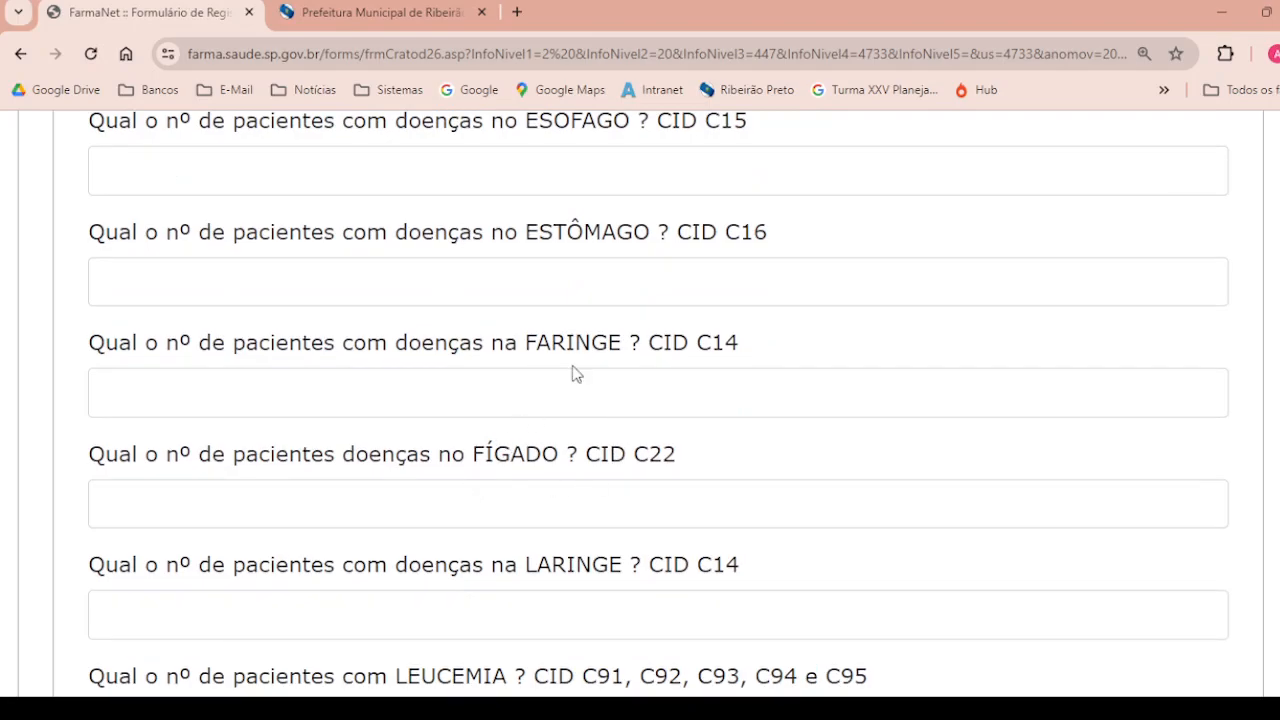
Review the patient-count questions in the Cardiovasculares disease category, through to Outras Doenças.
scroll(597, 302, up, 5)
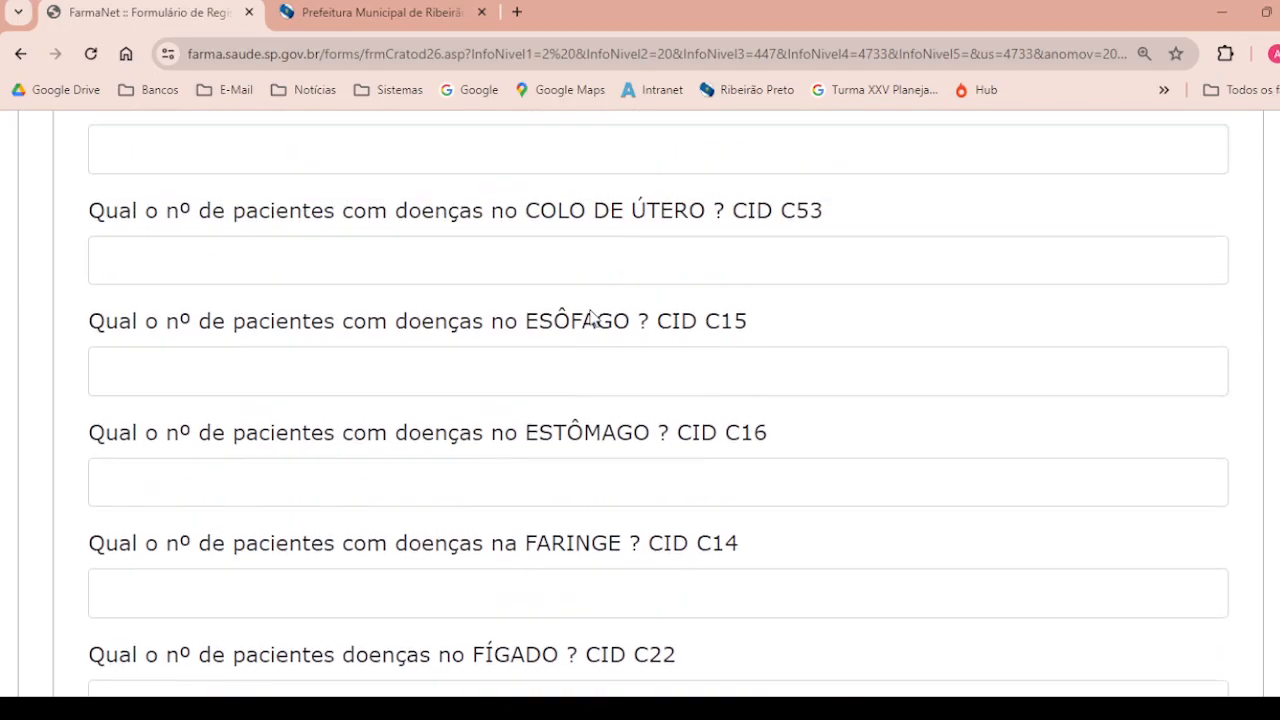
click(348, 338)
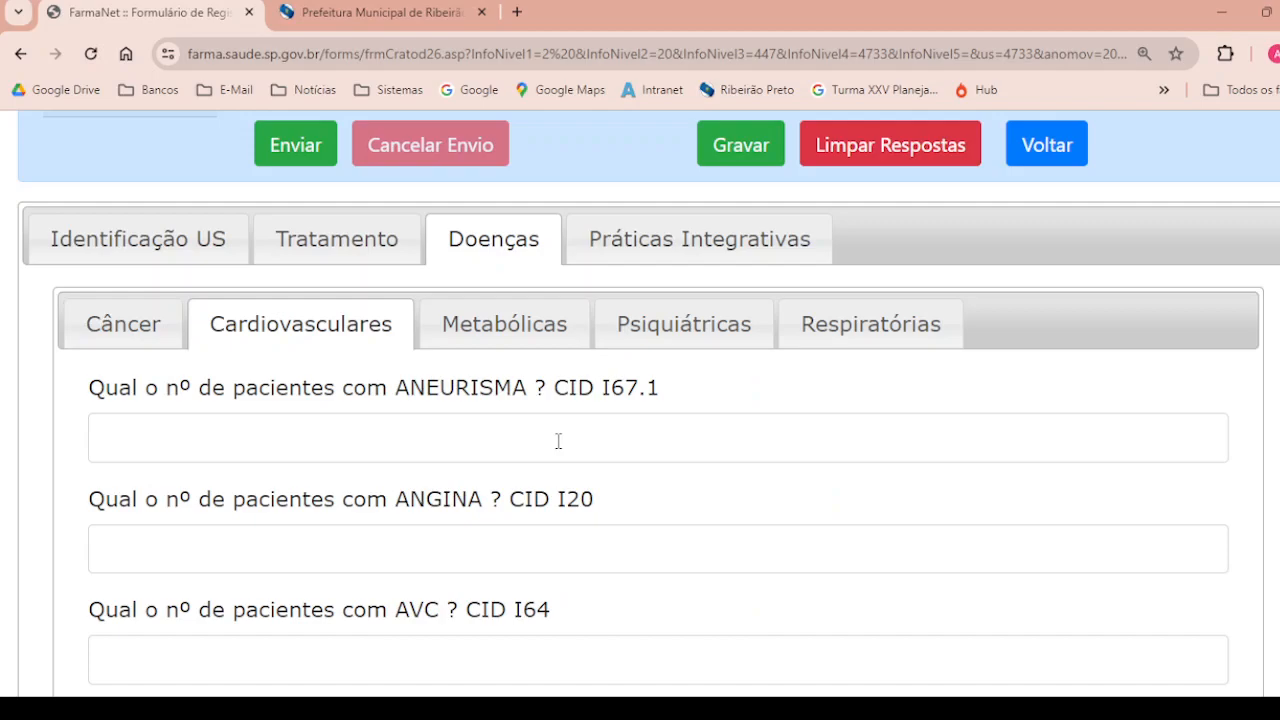
scroll(667, 440, down, 2)
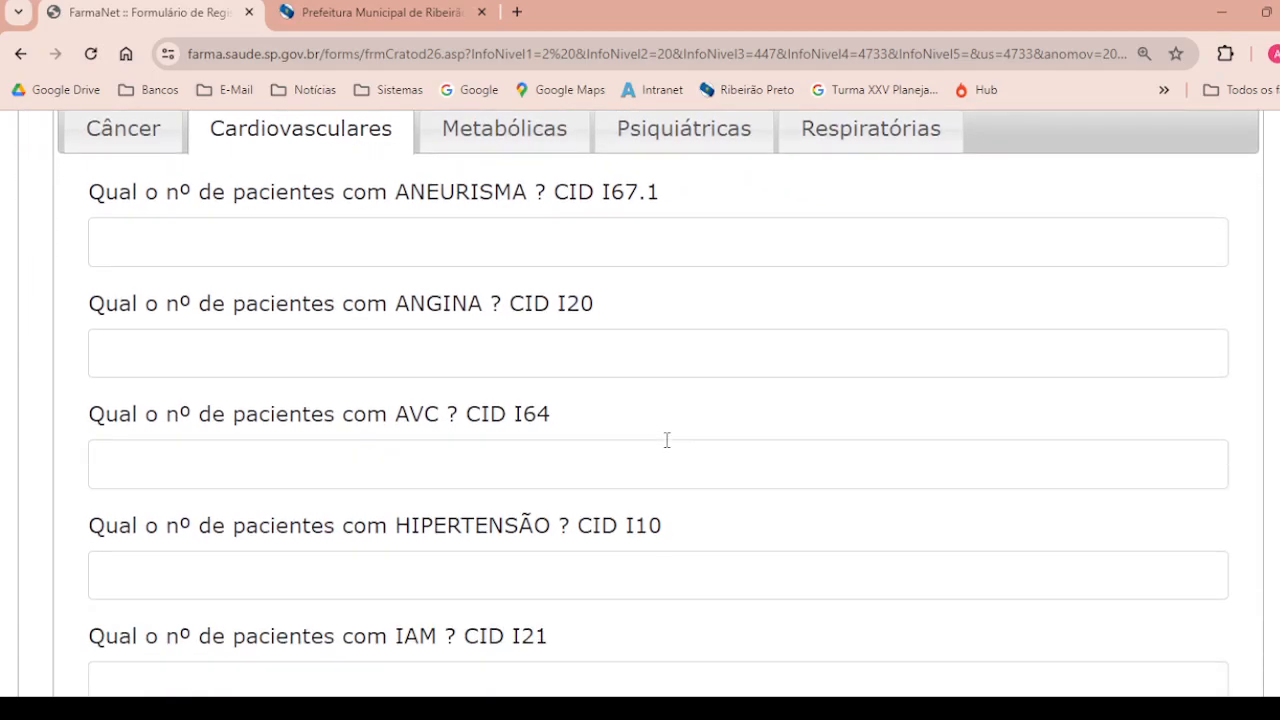
scroll(514, 449, down, 2)
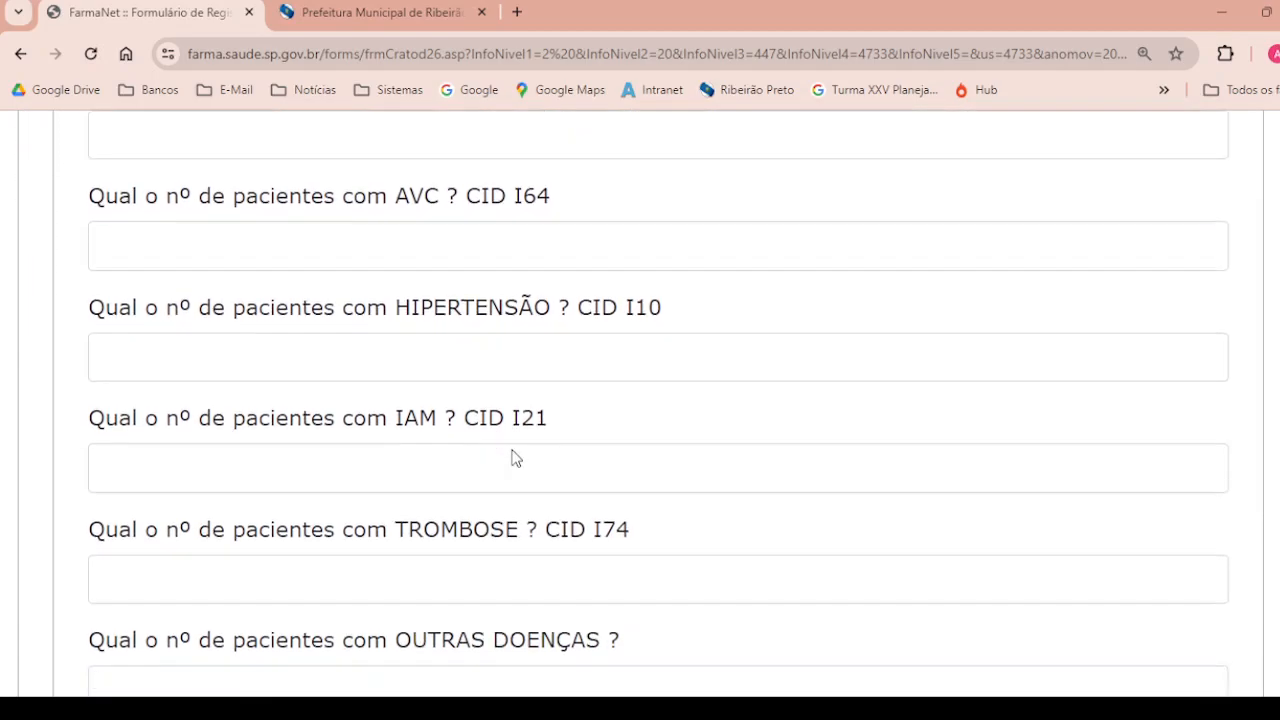
scroll(514, 456, down, 1)
Review the patient-count questions in the Metabólicas and Psiquiátricas disease categories.
scroll(514, 456, up, 5)
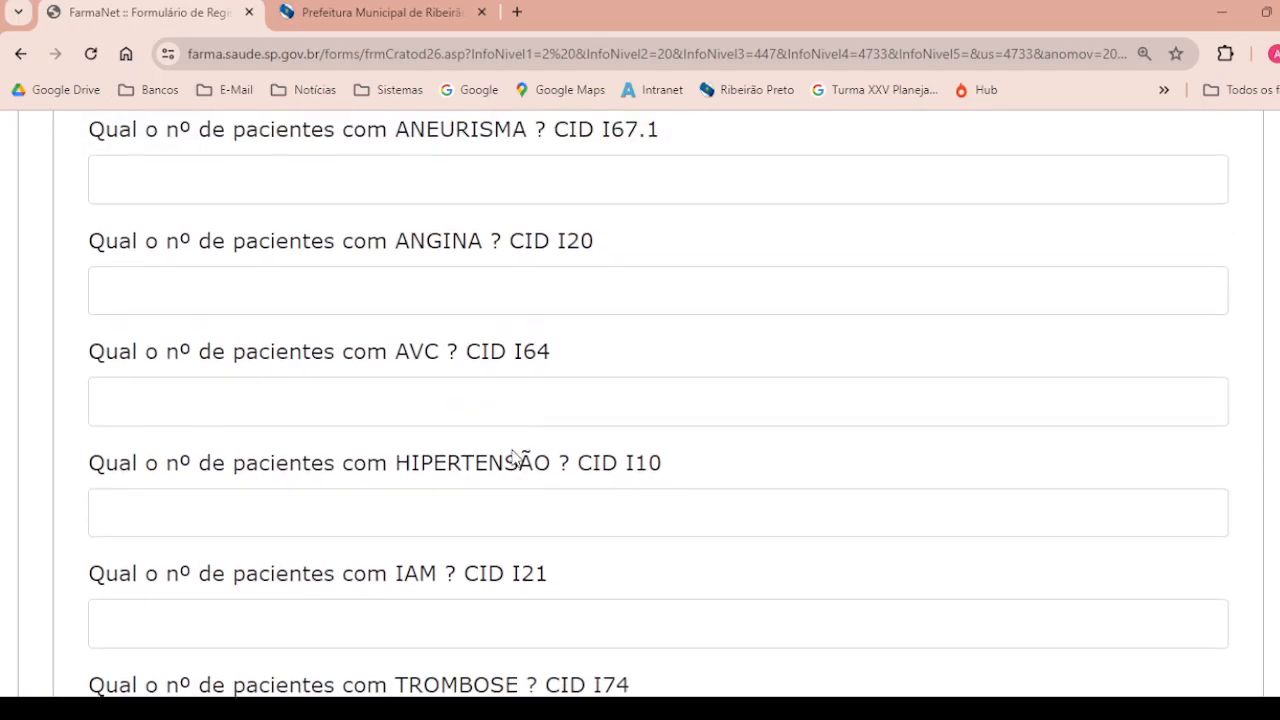
click(518, 338)
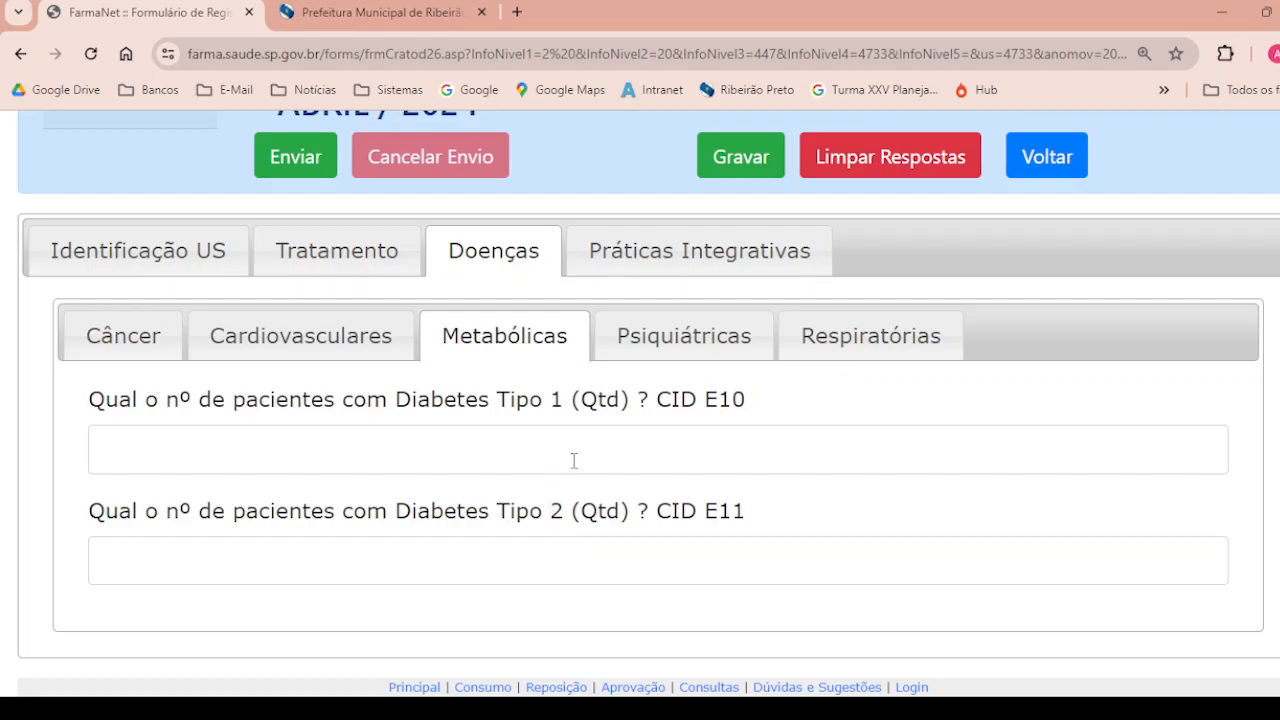
click(683, 358)
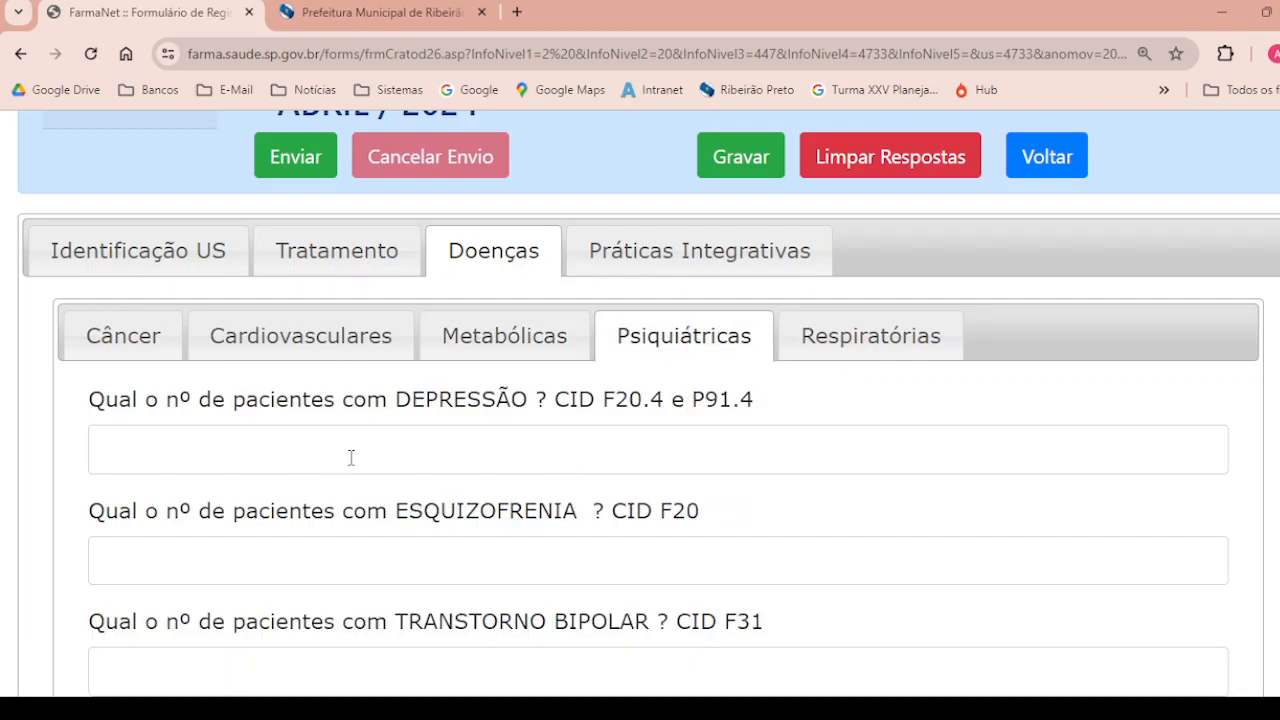
scroll(452, 462, down, 1)
scroll(452, 462, down, 5)
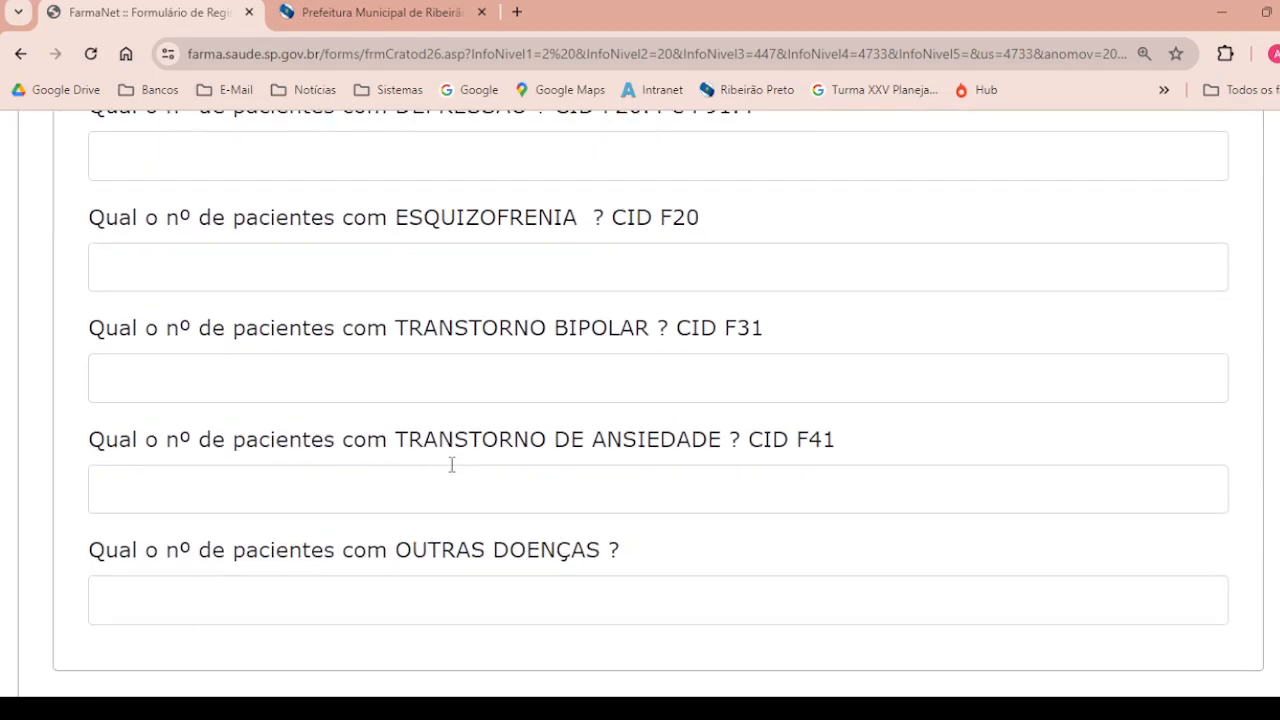
Review the patient-count questions in the Respiratórias disease category, from Asma through to Outras Doenças.
scroll(490, 460, up, 6)
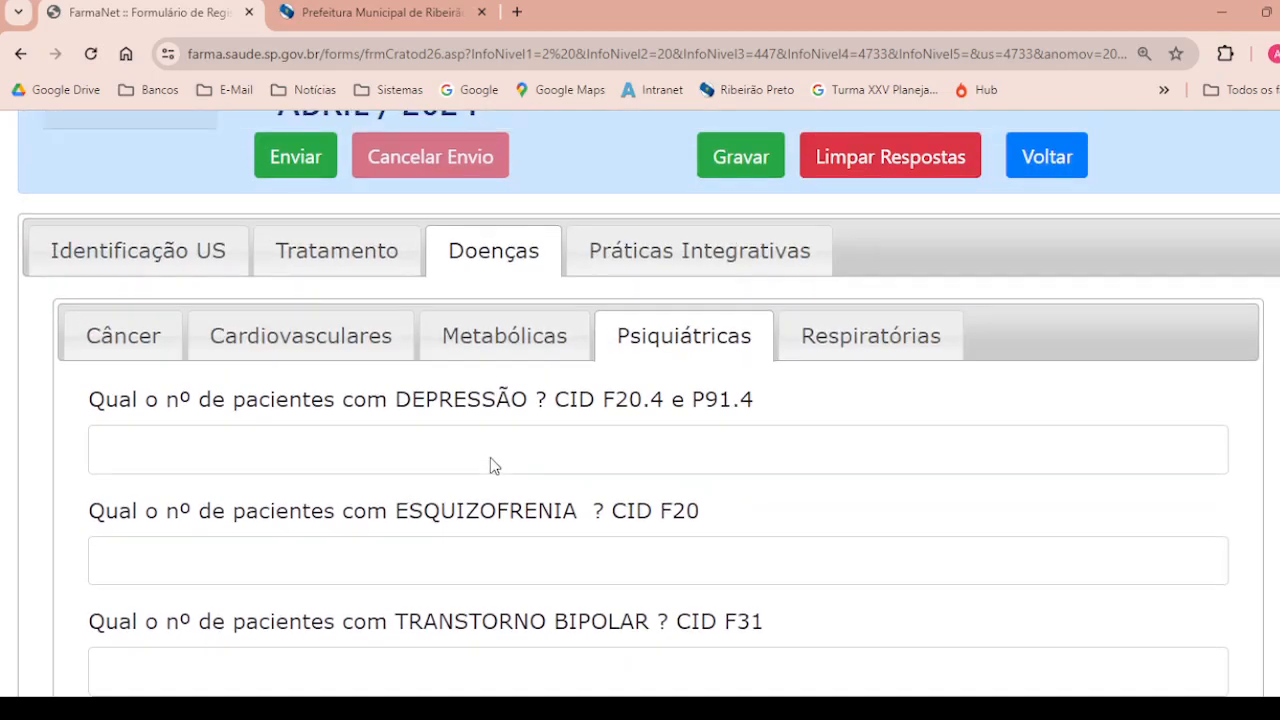
click(842, 355)
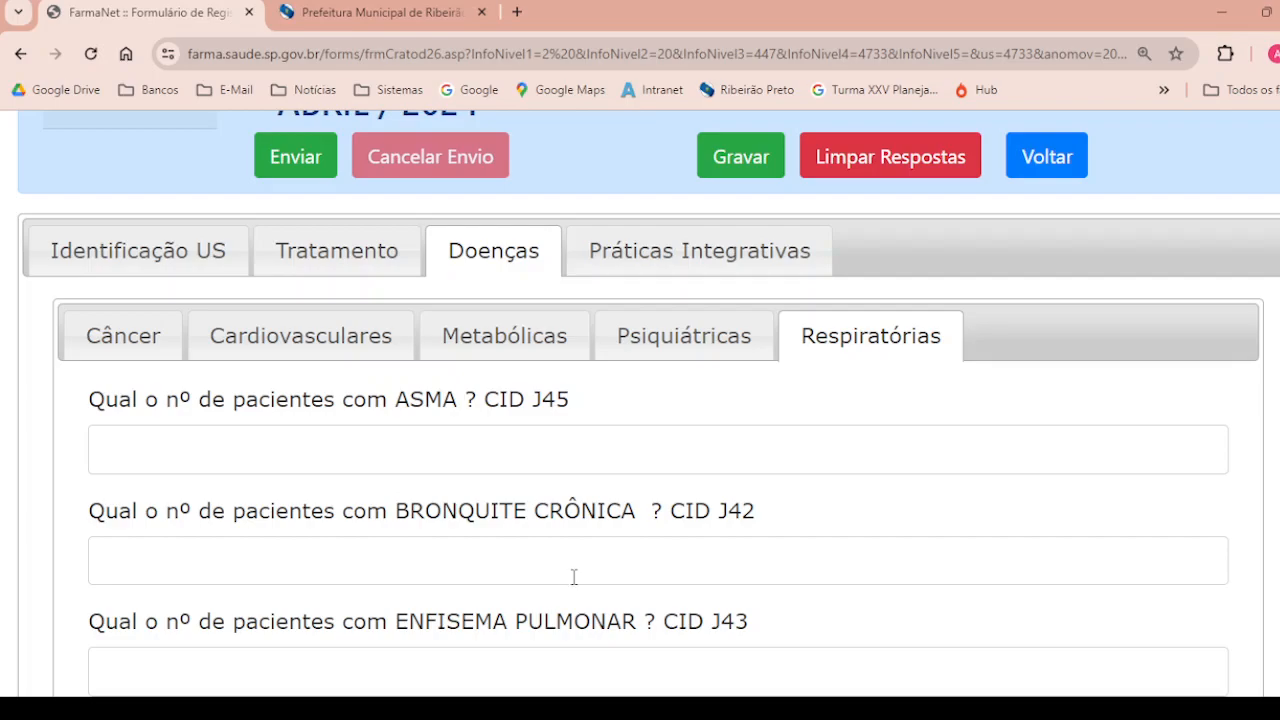
scroll(510, 580, down, 2)
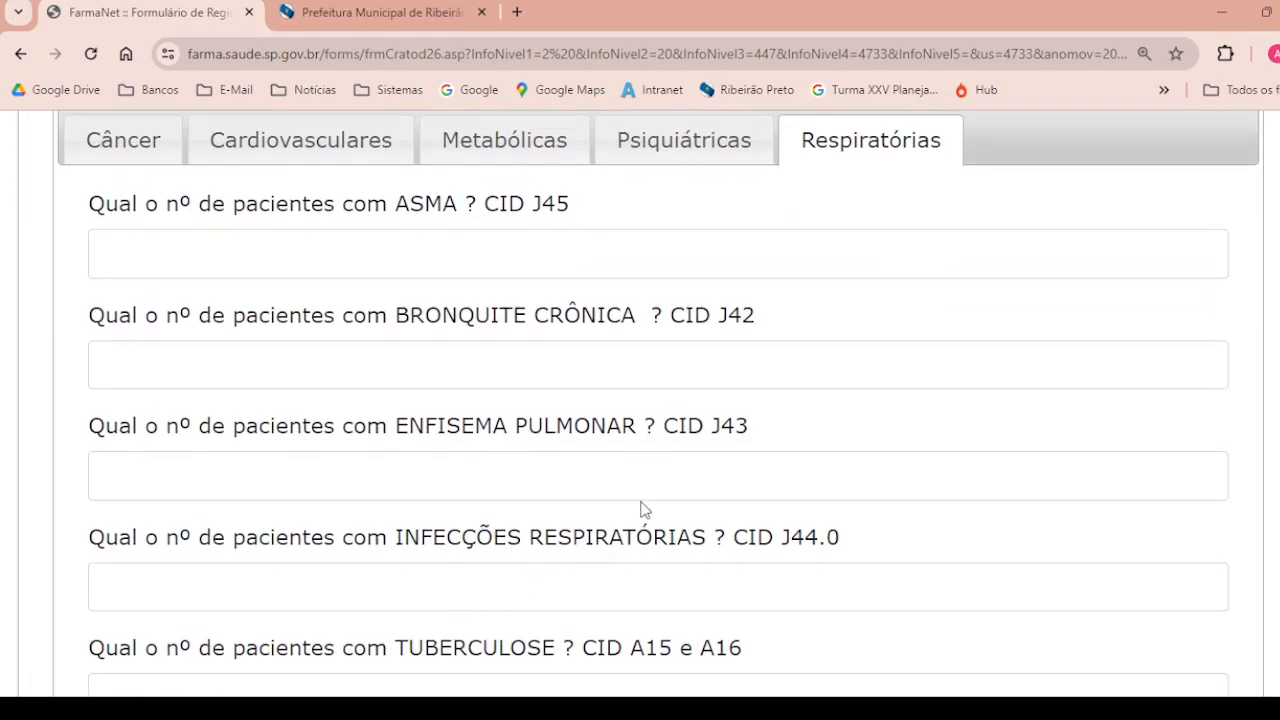
scroll(643, 508, down, 2)
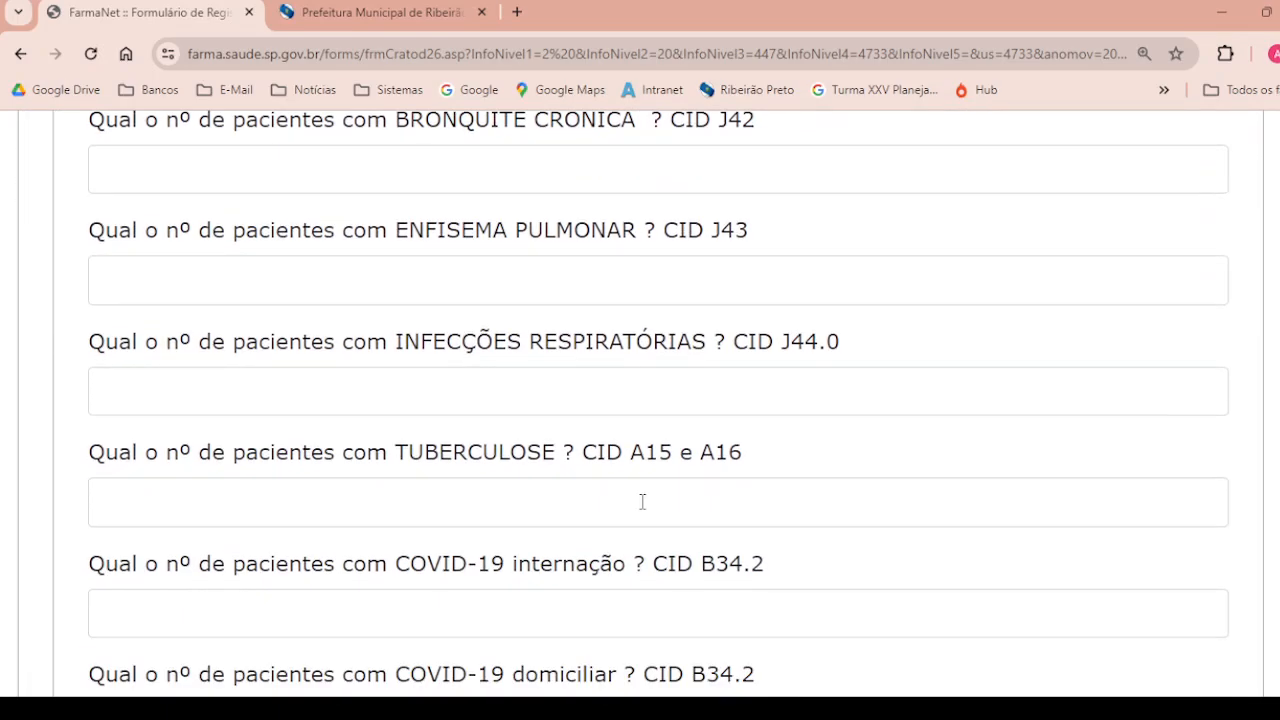
scroll(643, 500, down, 2)
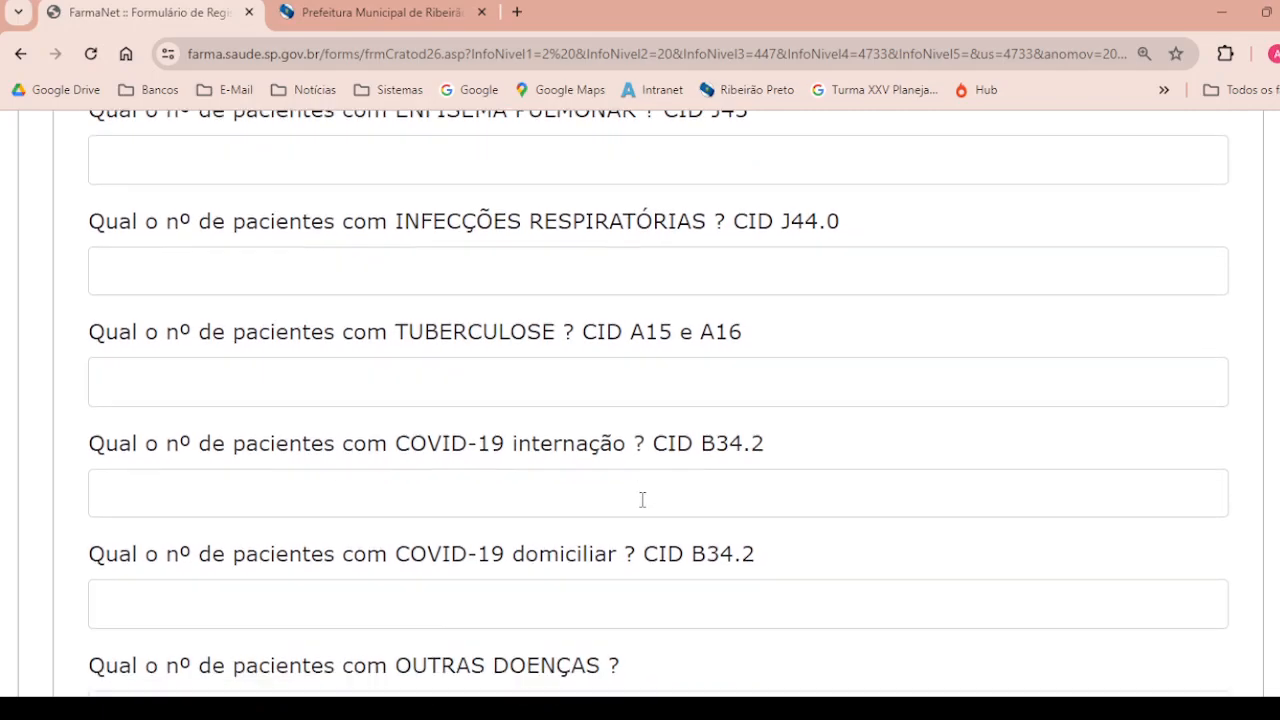
scroll(644, 508, down, 1)
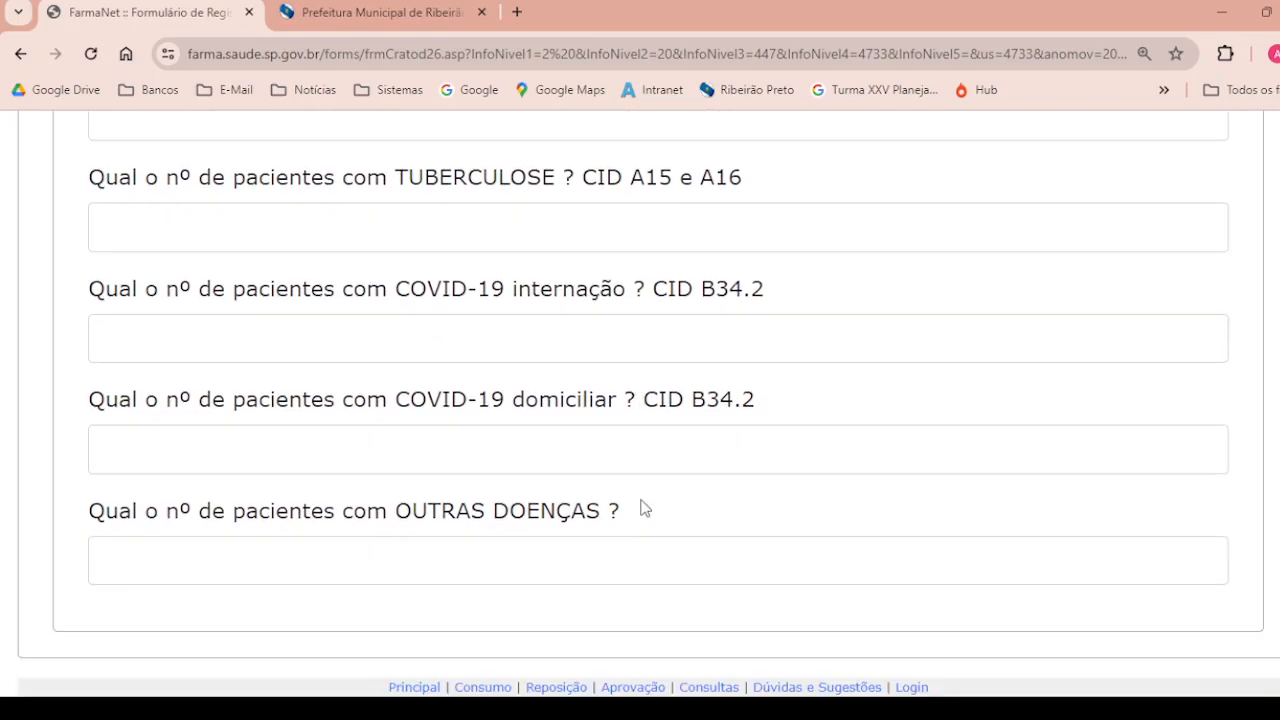
Return to the Doenças section and review the patient-count questions at the start of the Câncer category.
scroll(643, 508, up, 5)
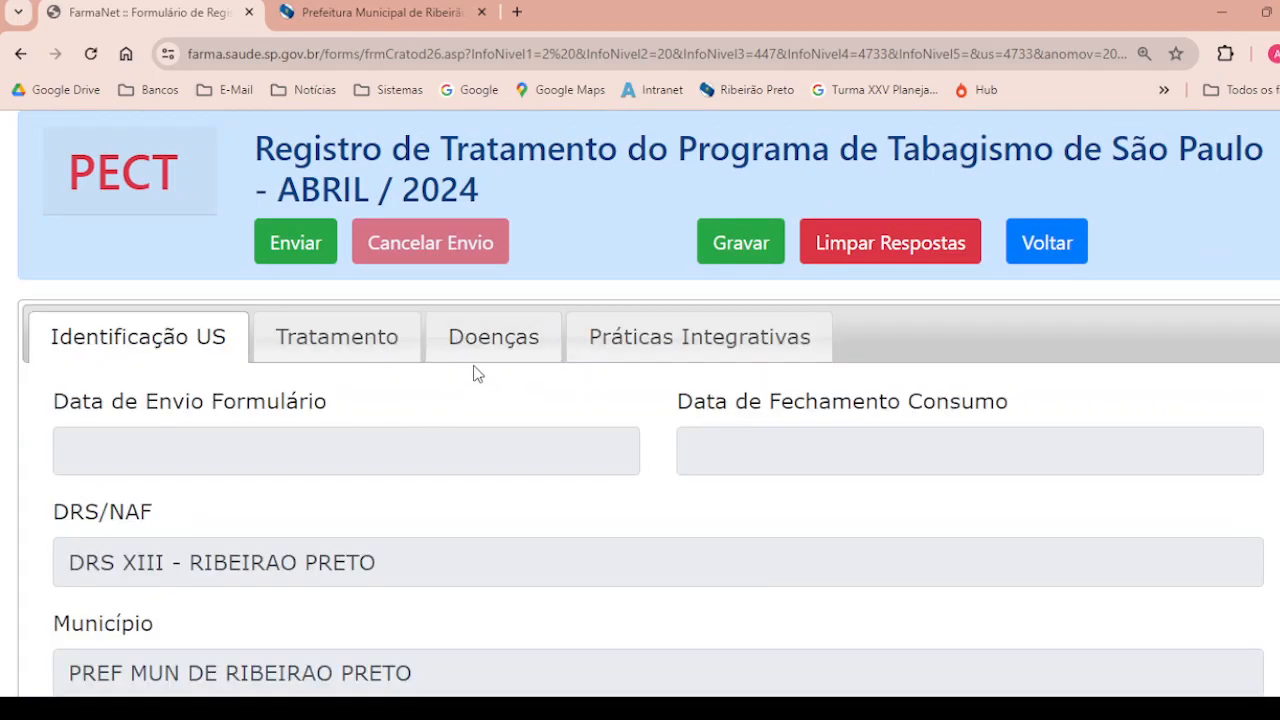
click(529, 358)
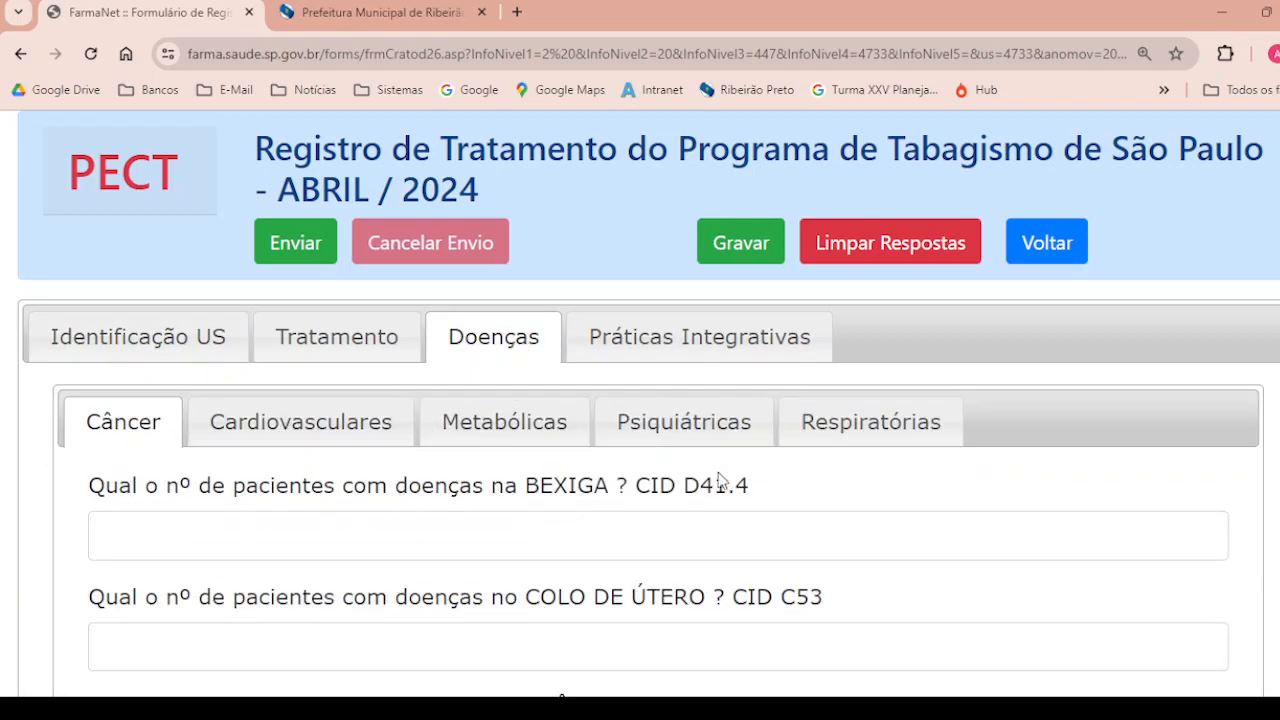
scroll(789, 519, down, 2)
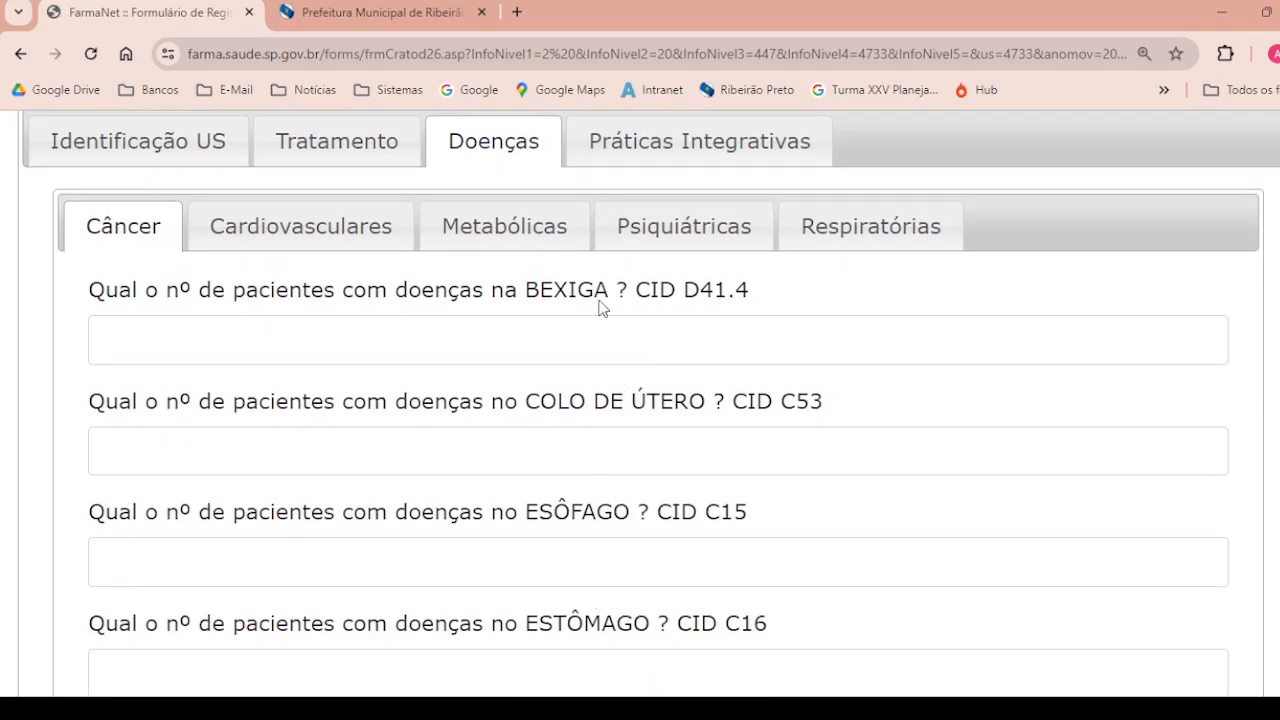
In Práticas Integrativas, answer SIM to the Saúde Integrativa programme question and enter the description "meditação e auriculoterapia".
click(648, 158)
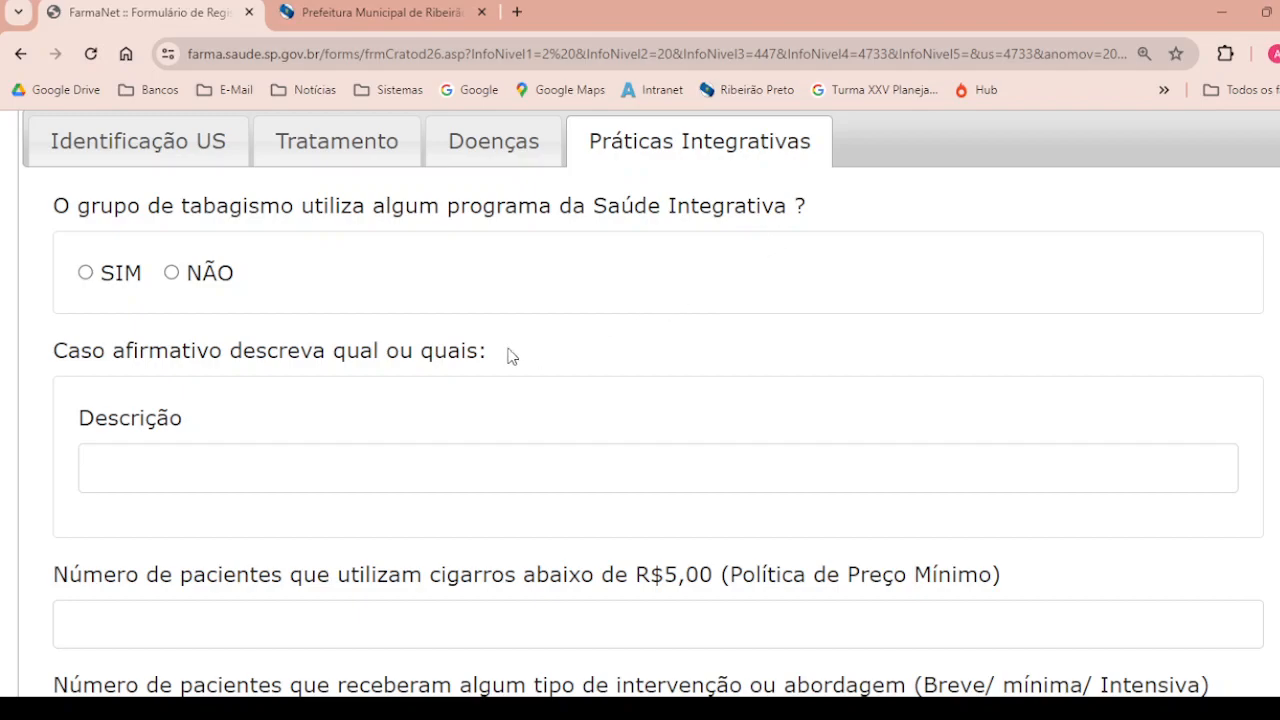
click(86, 274)
click(279, 460)
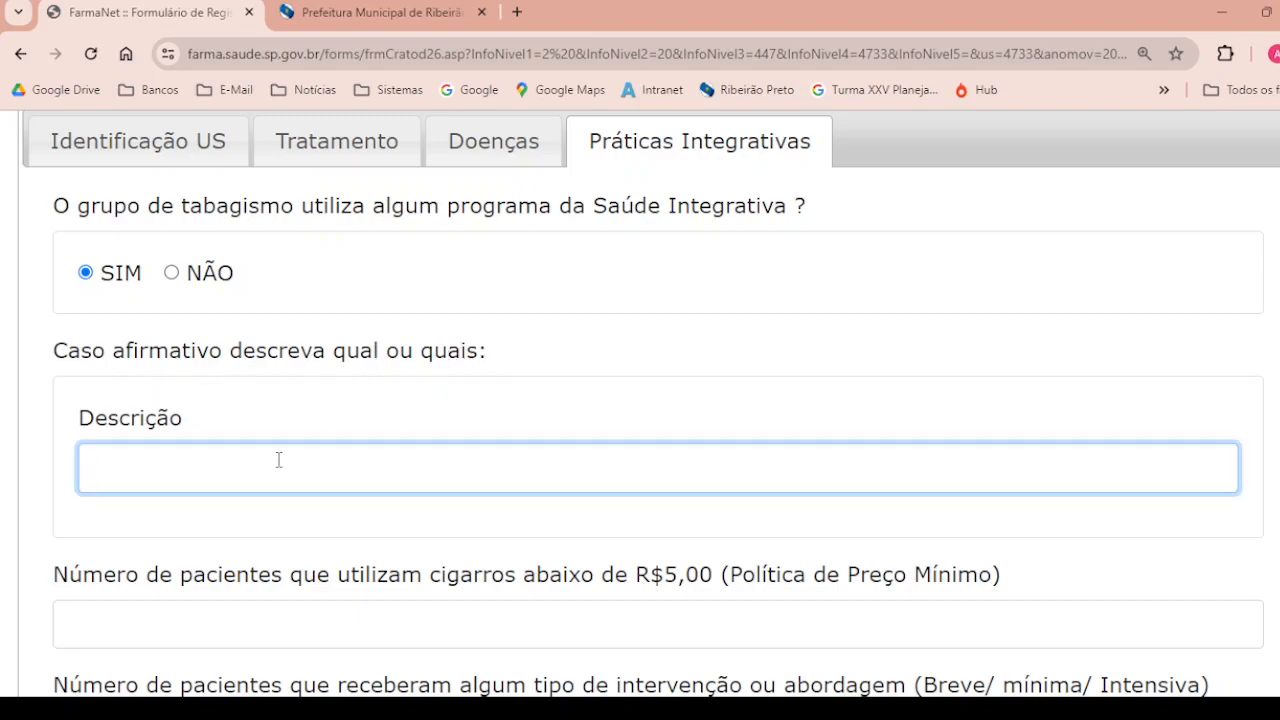
text(meditação e aur)
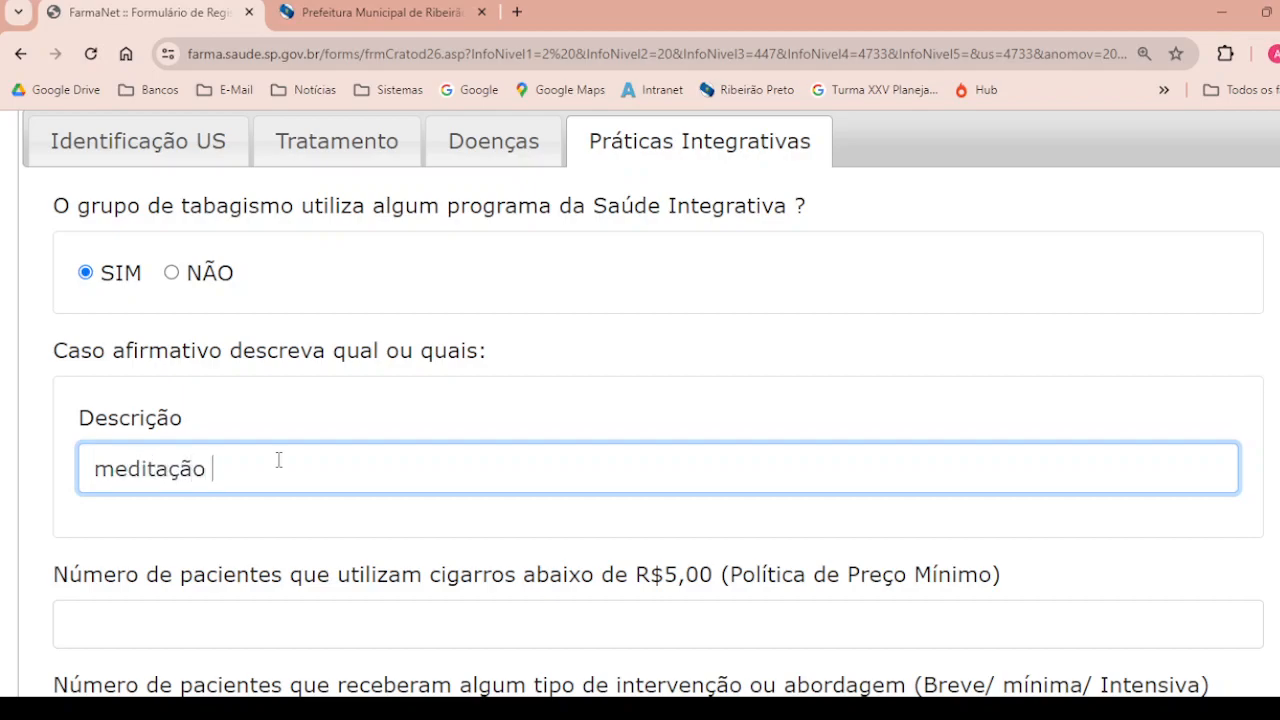
text(iculoterapia)
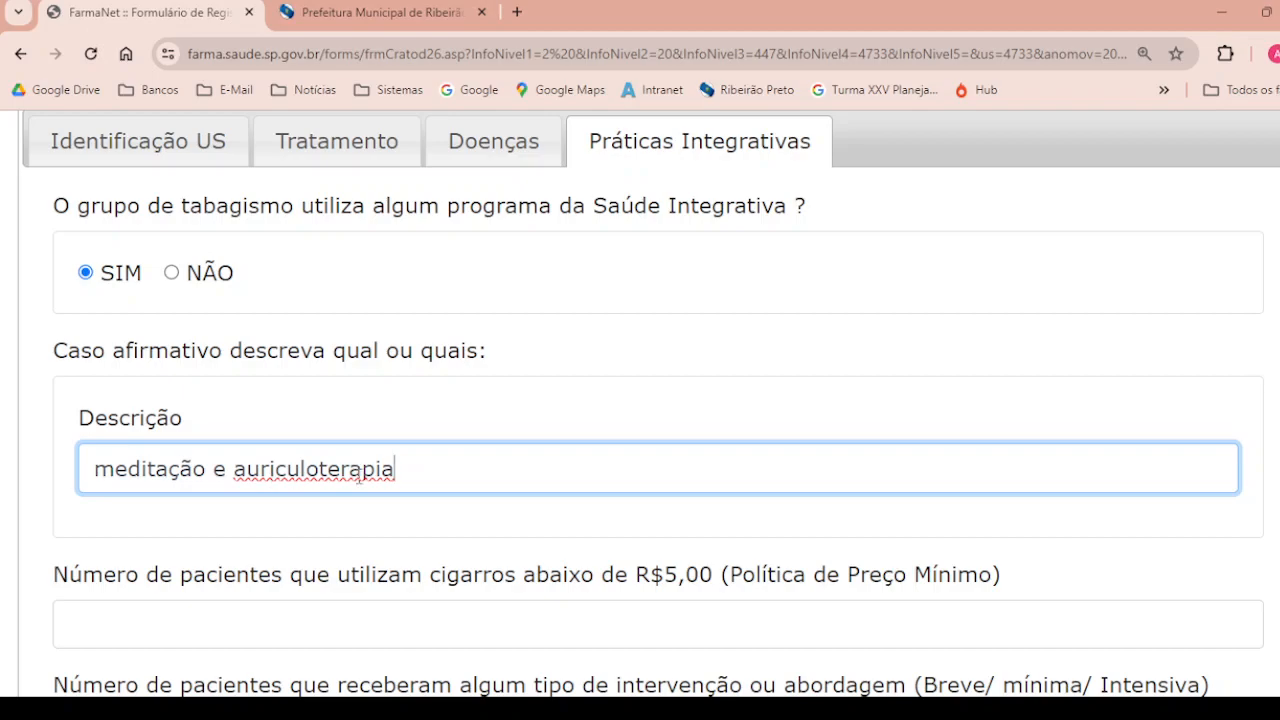
Enter 3 patients using cigarettes below R$5,00 and 23 patients who received some type of intervention or approach.
scroll(418, 449, down, 1)
scroll(418, 449, down, 1)
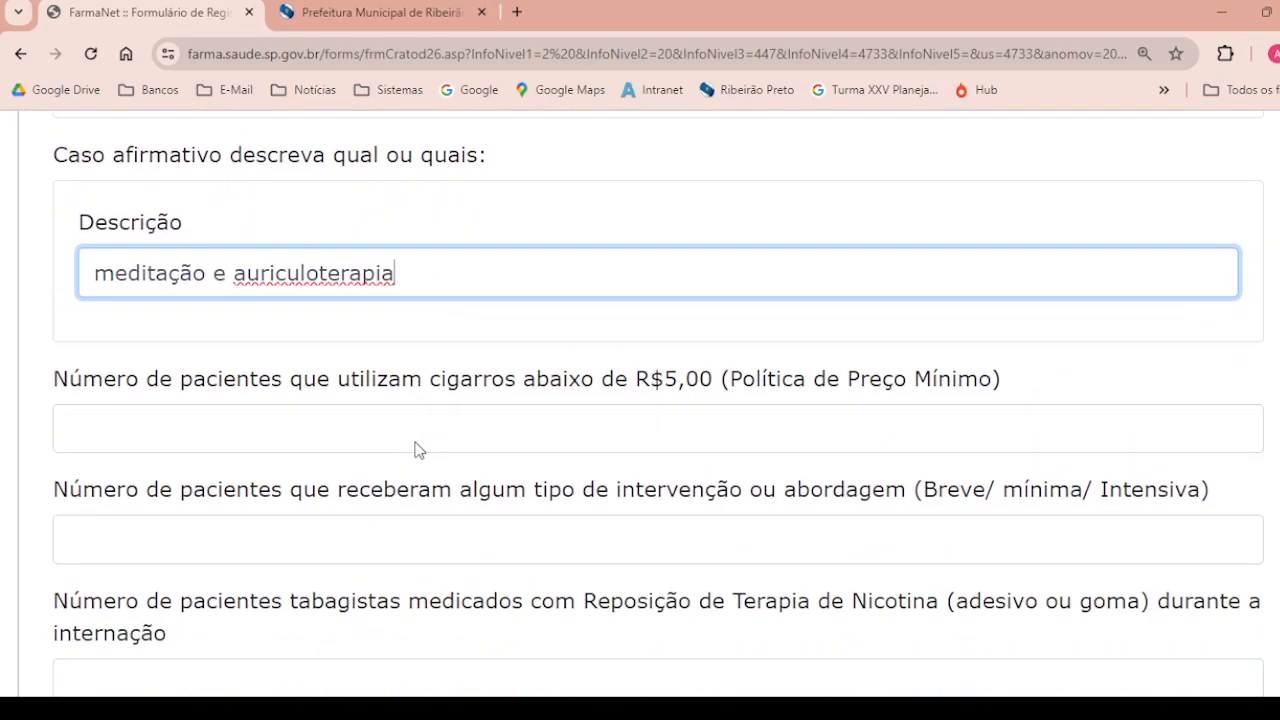
scroll(180, 363, down, 1)
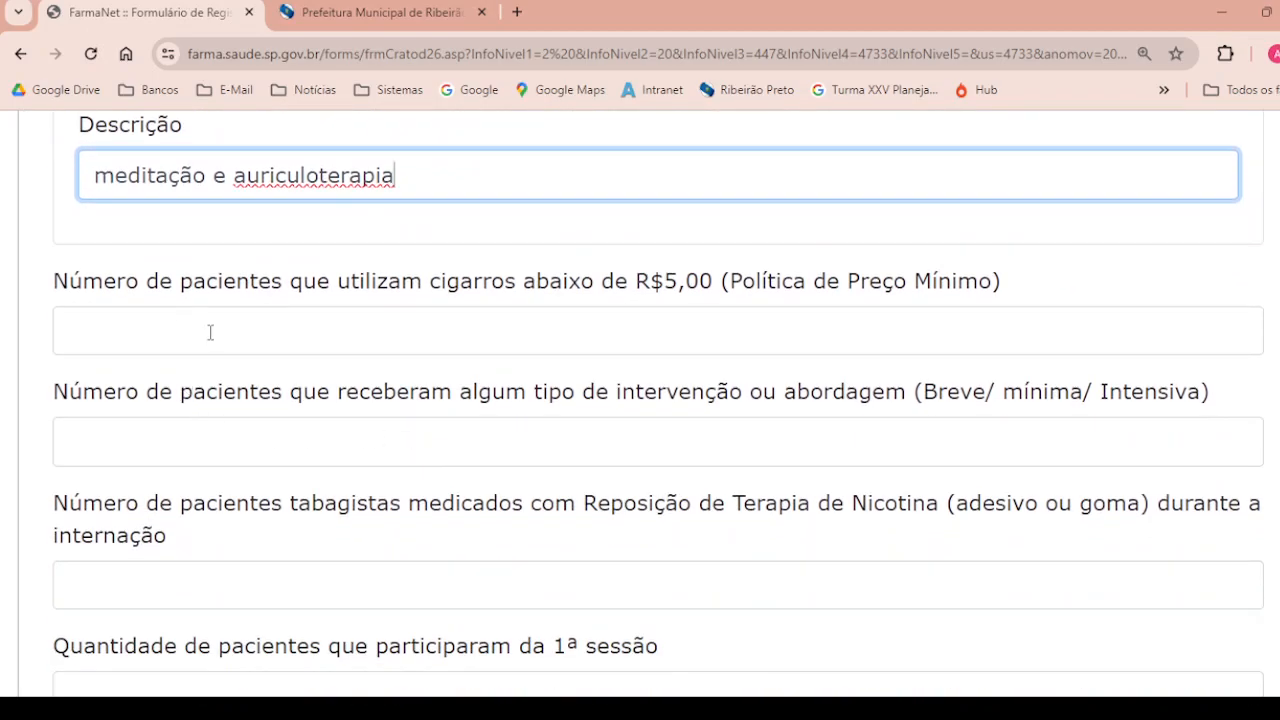
click(209, 331)
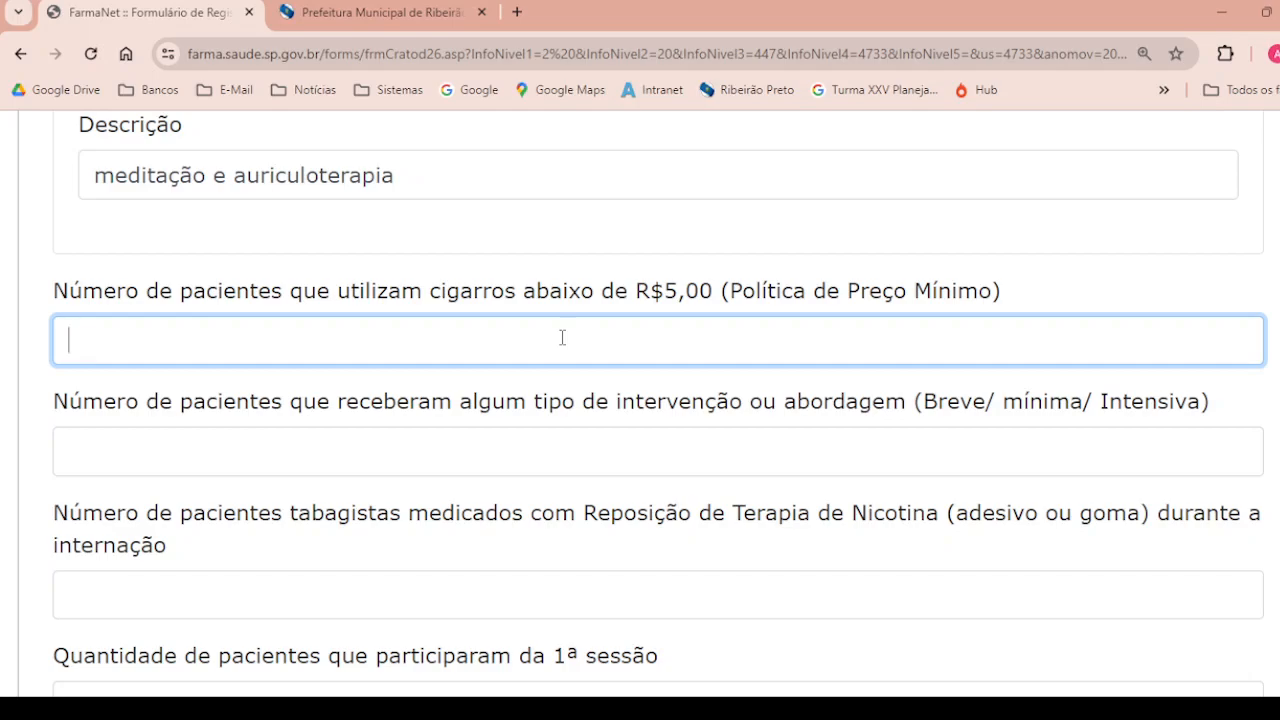
text(3)
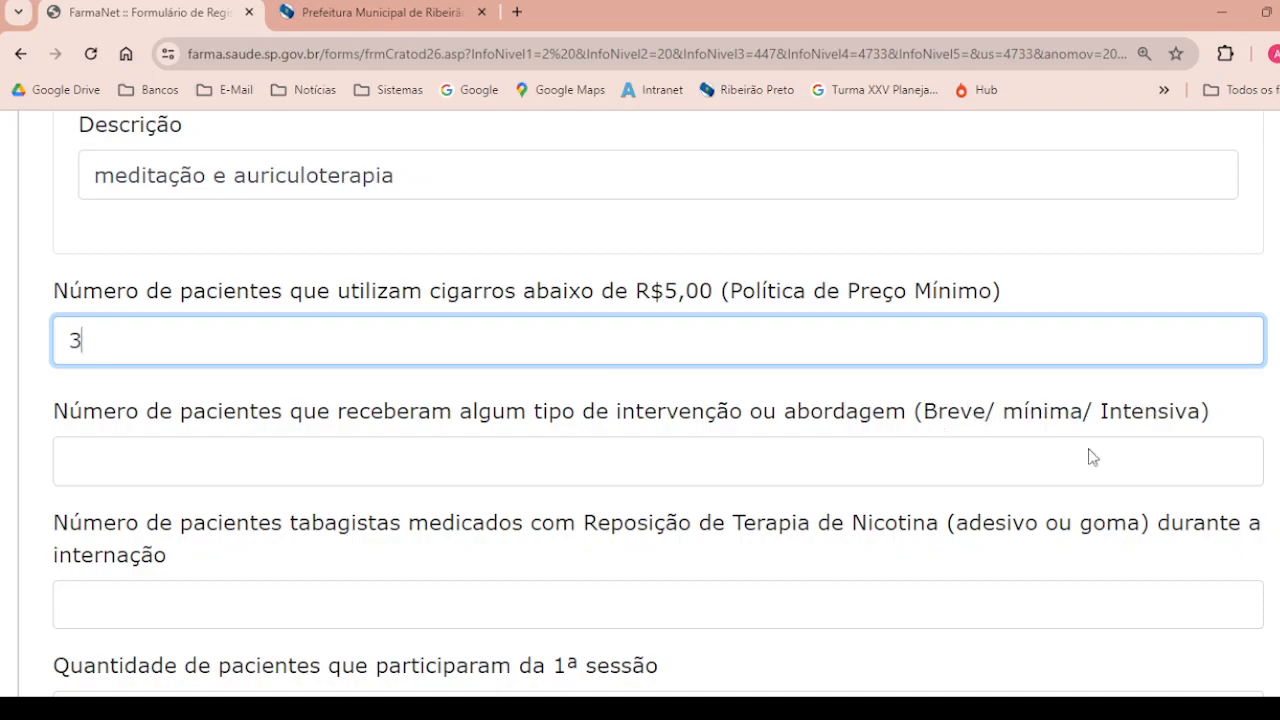
click(72, 466)
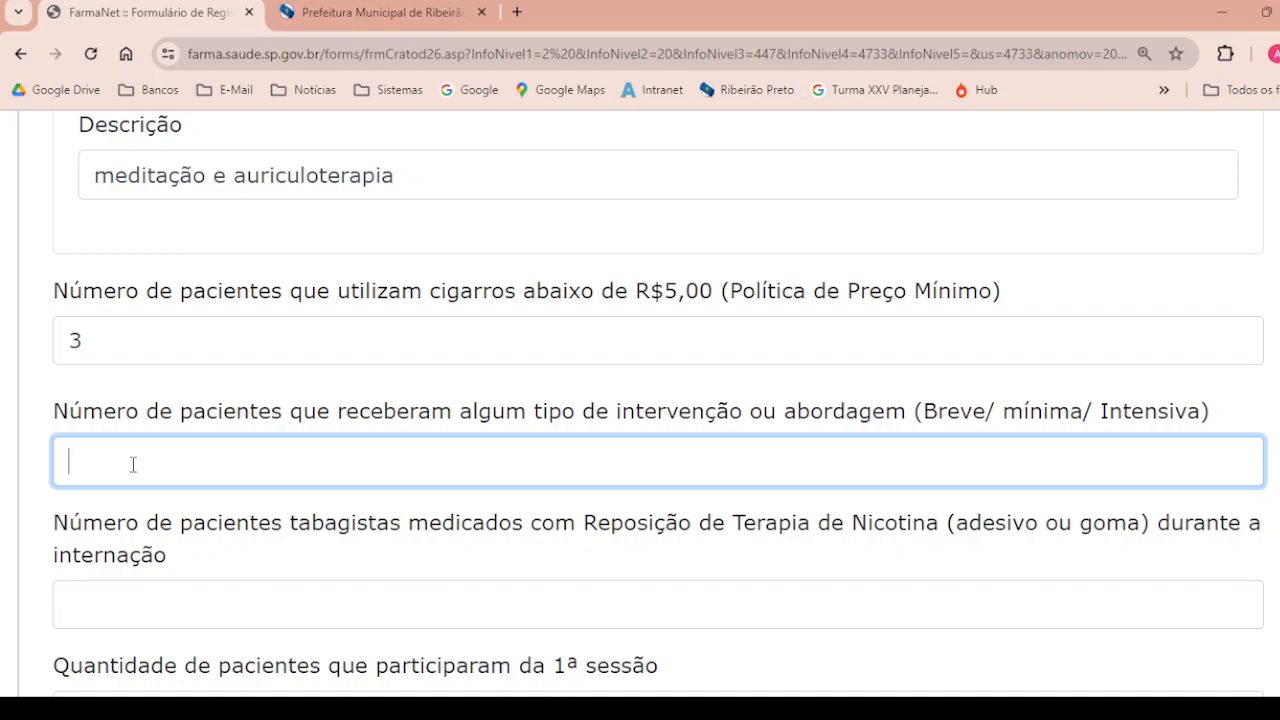
text(23)
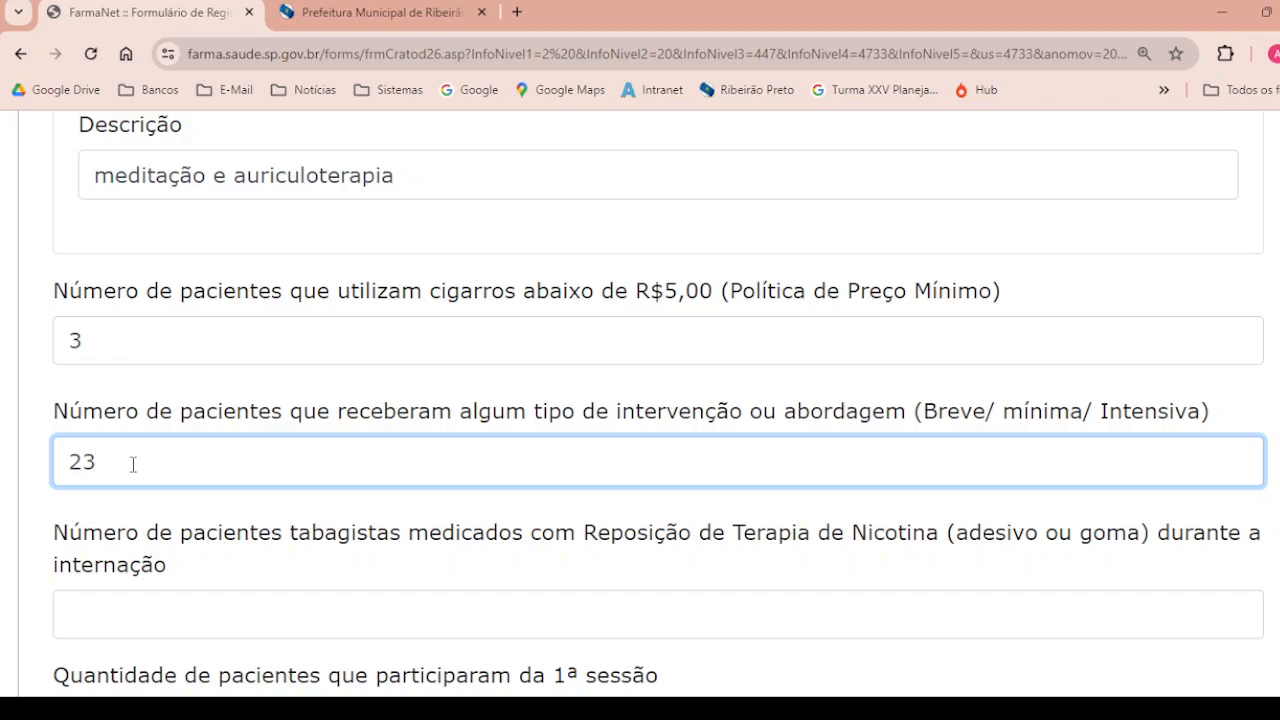
Enter 1 patient medicated with nicotine replacement during hospitalization and 19 patients who took part in the 1ª sessão.
click(166, 601)
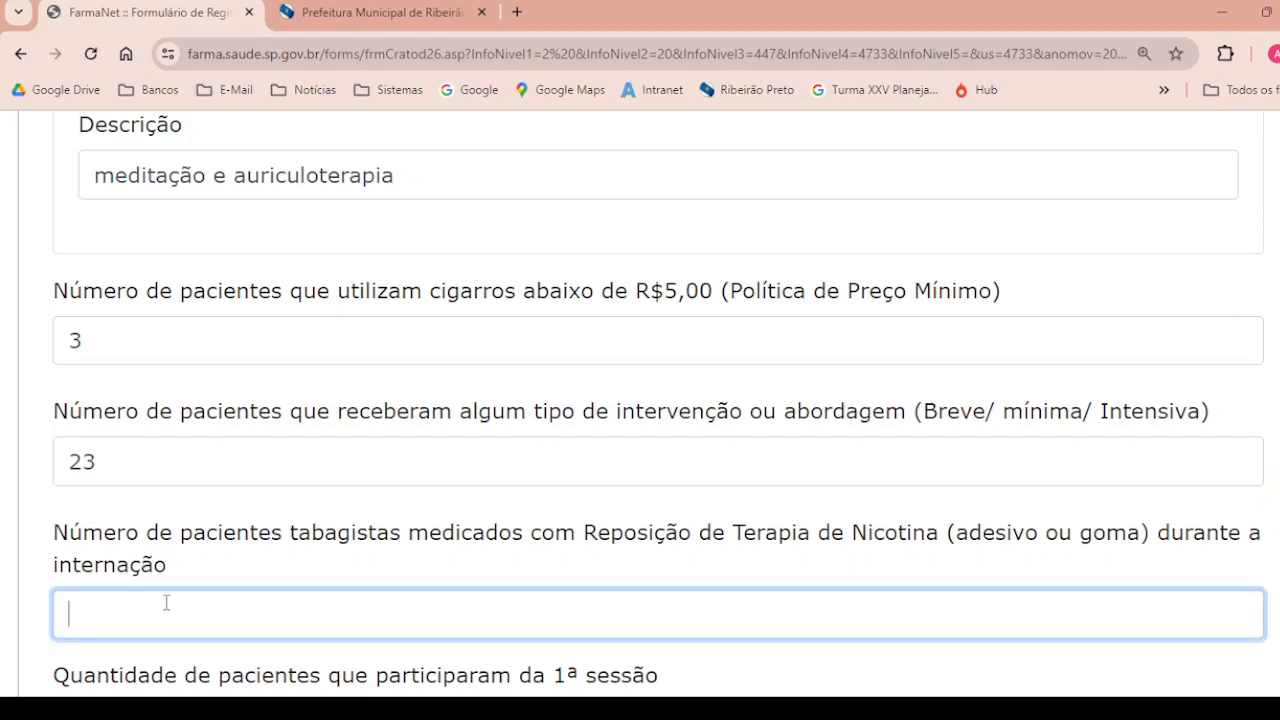
text(1)
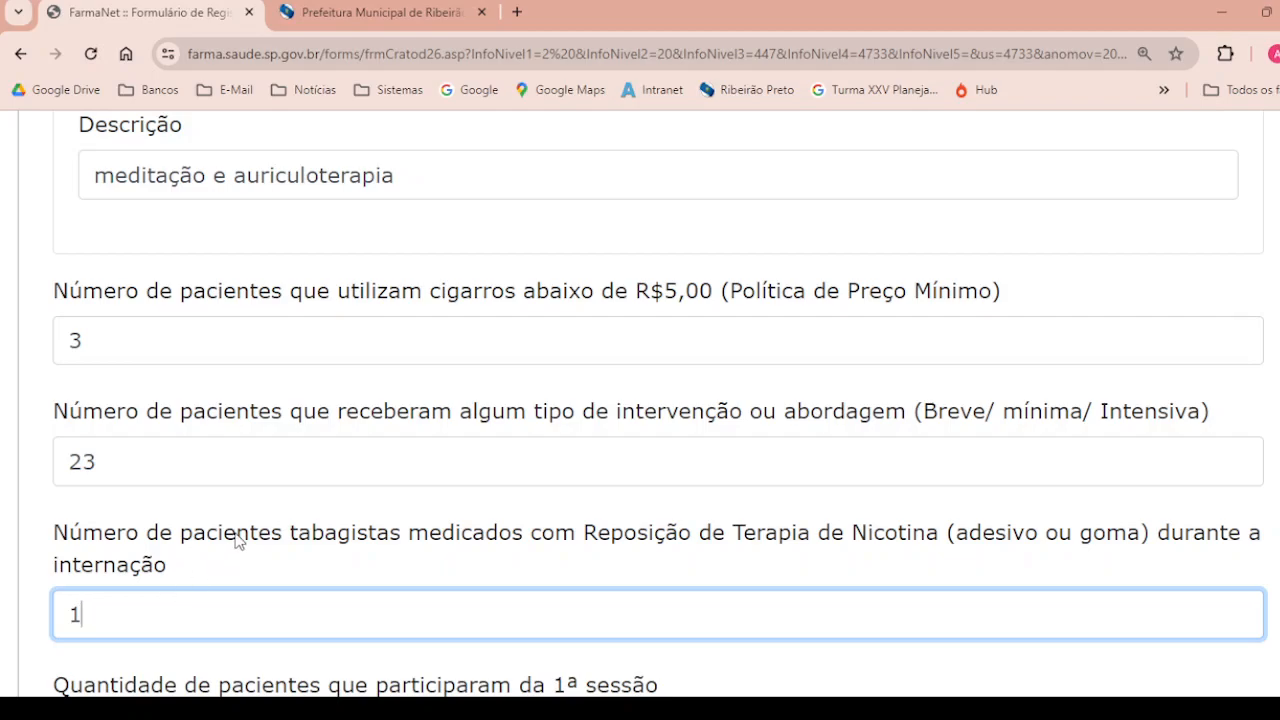
scroll(238, 540, down, 1)
scroll(238, 540, down, 1)
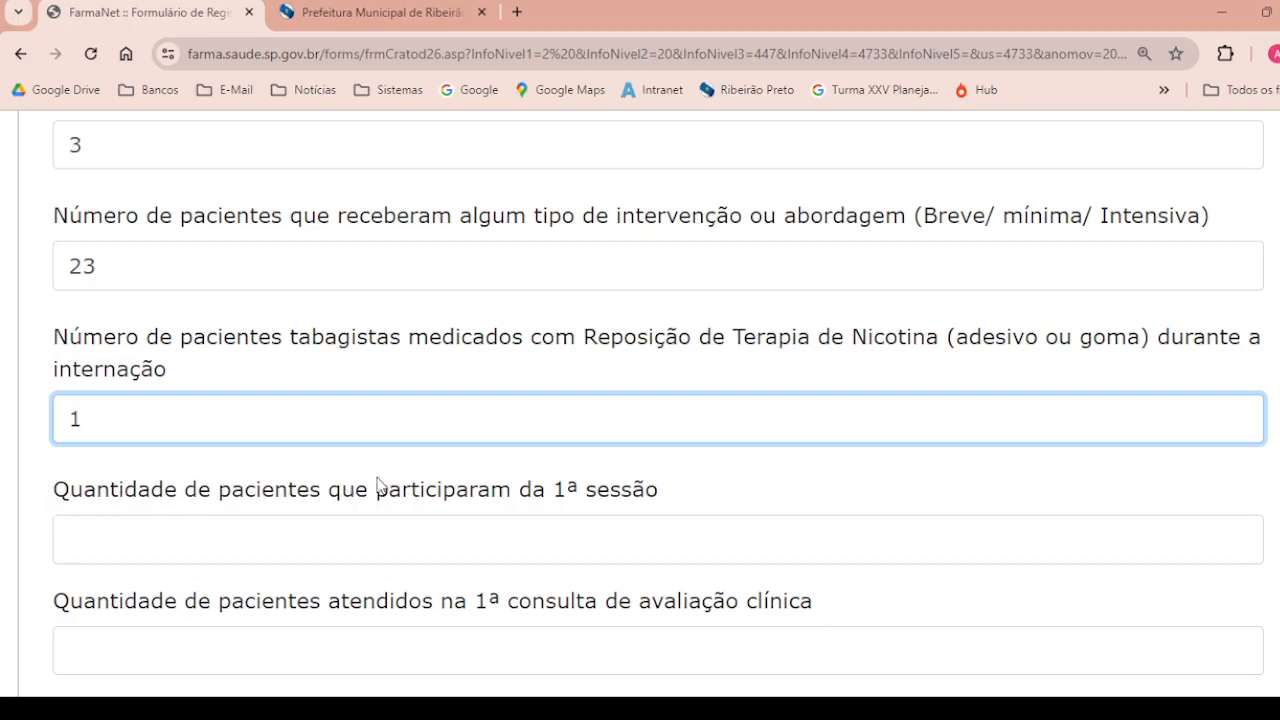
click(561, 540)
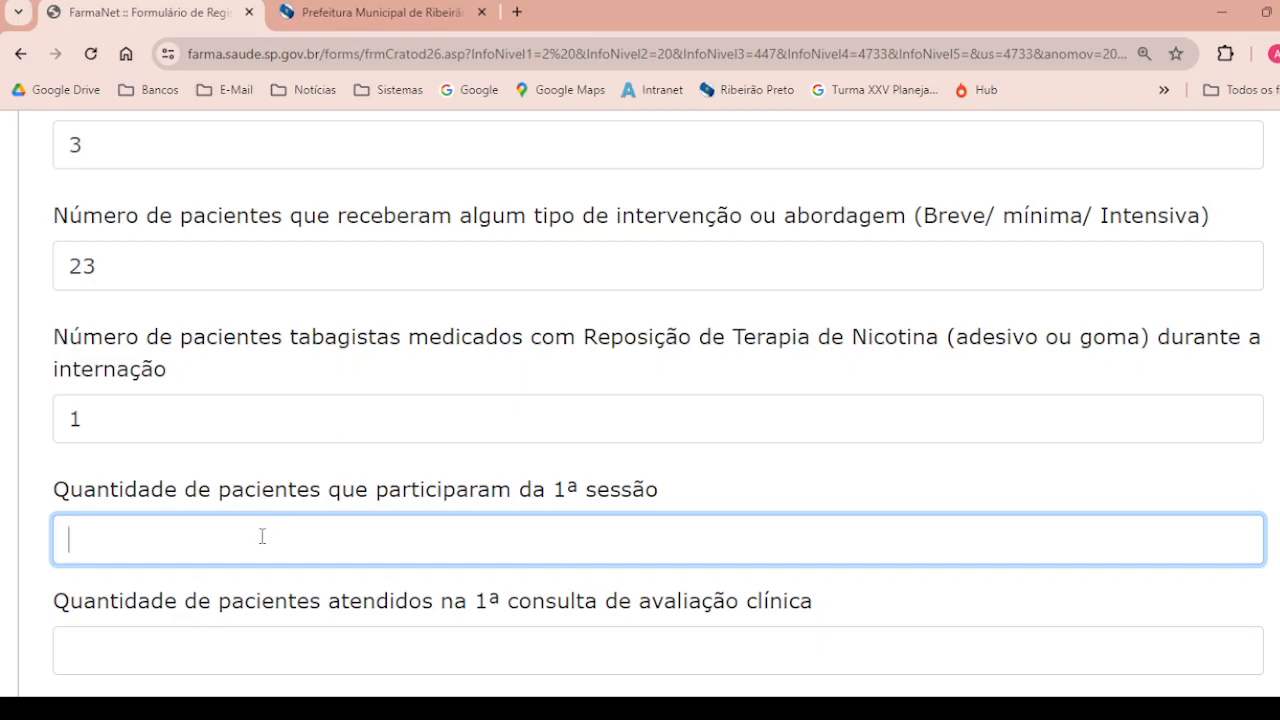
text(19)
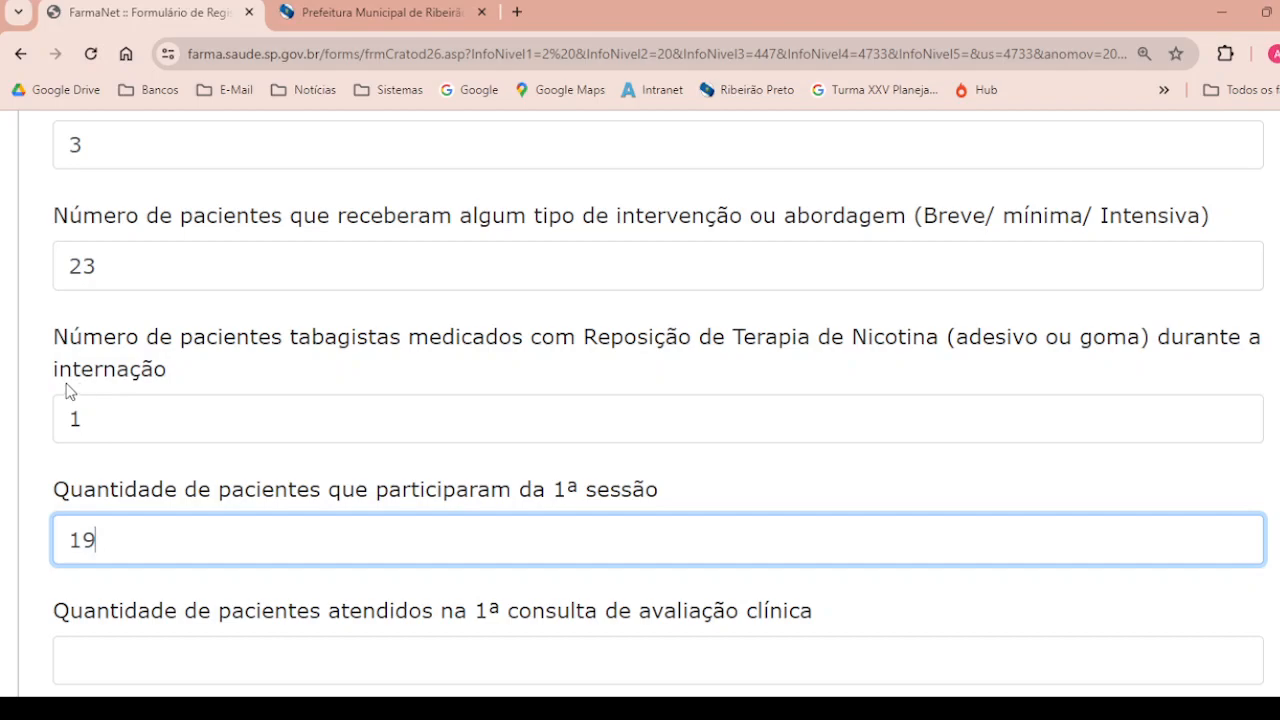
Enter 20 as the number of patients seen in the 1ª consulta de avaliação clínica.
scroll(223, 399, down, 2)
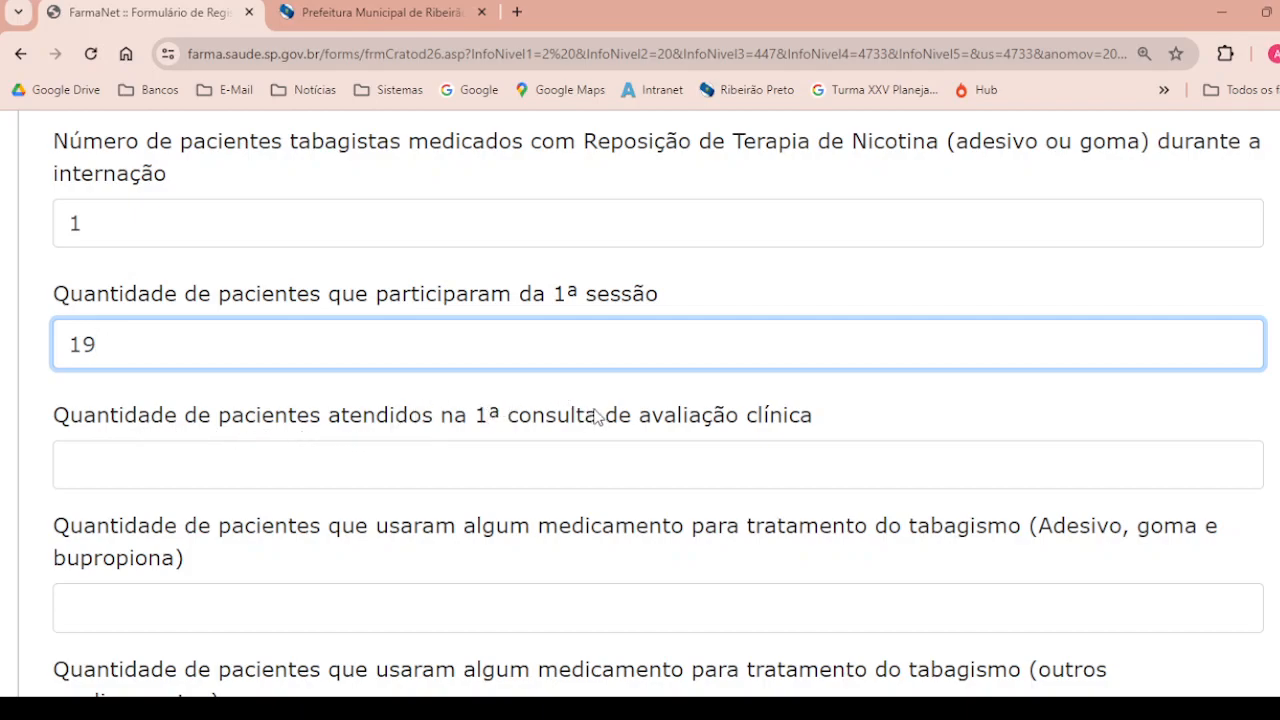
click(605, 465)
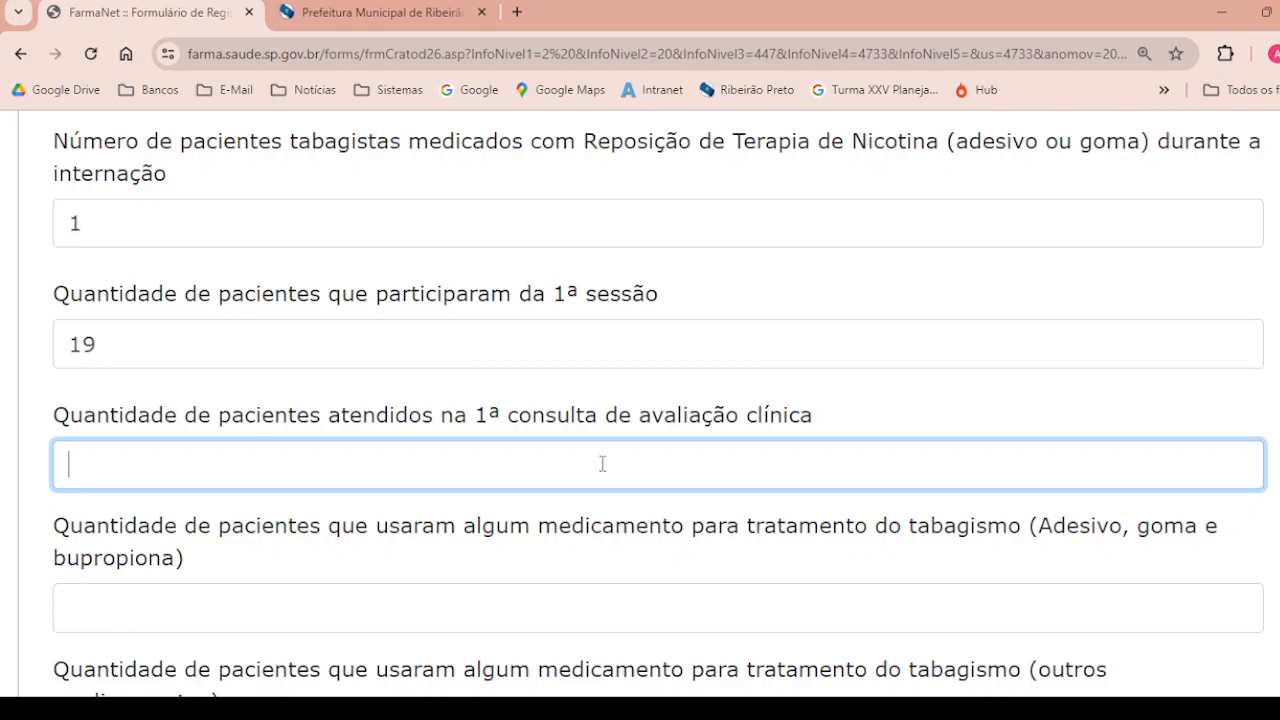
text(20)
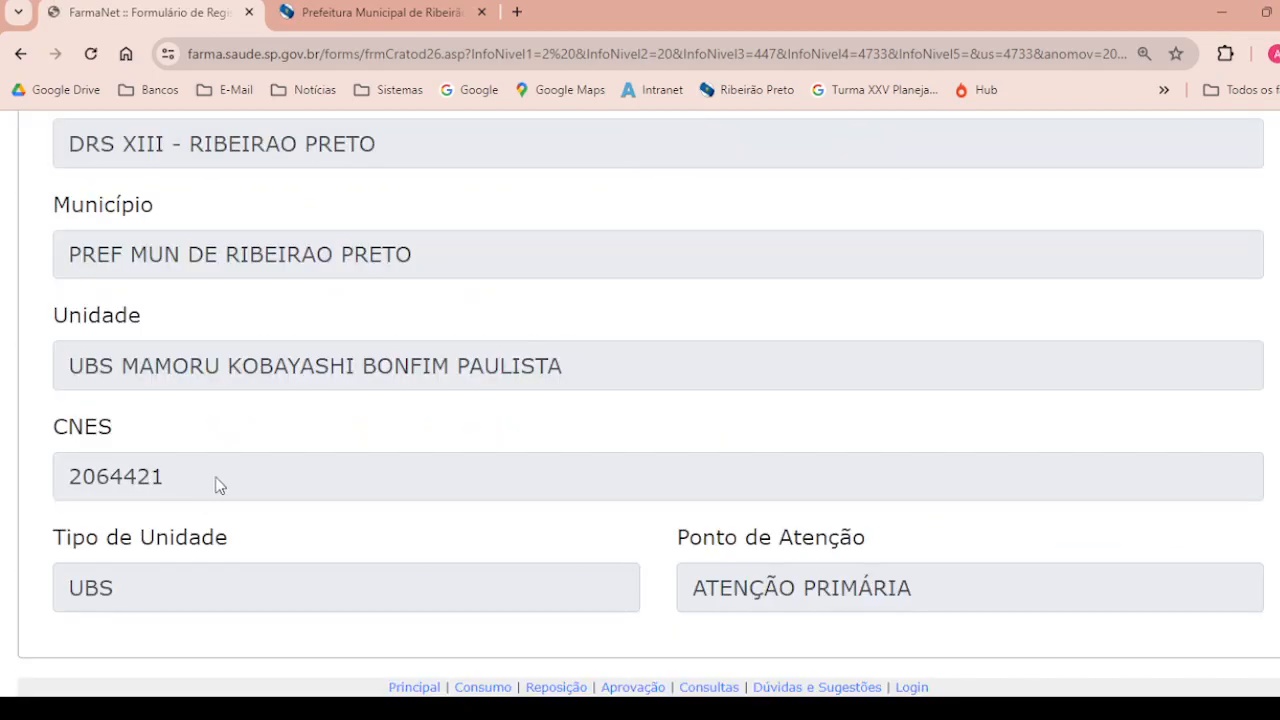
Reopen the Práticas Integrativas section and go to the questions on medication used for tobacco treatment.
scroll(457, 307, up, 5)
scroll(457, 290, down, 1)
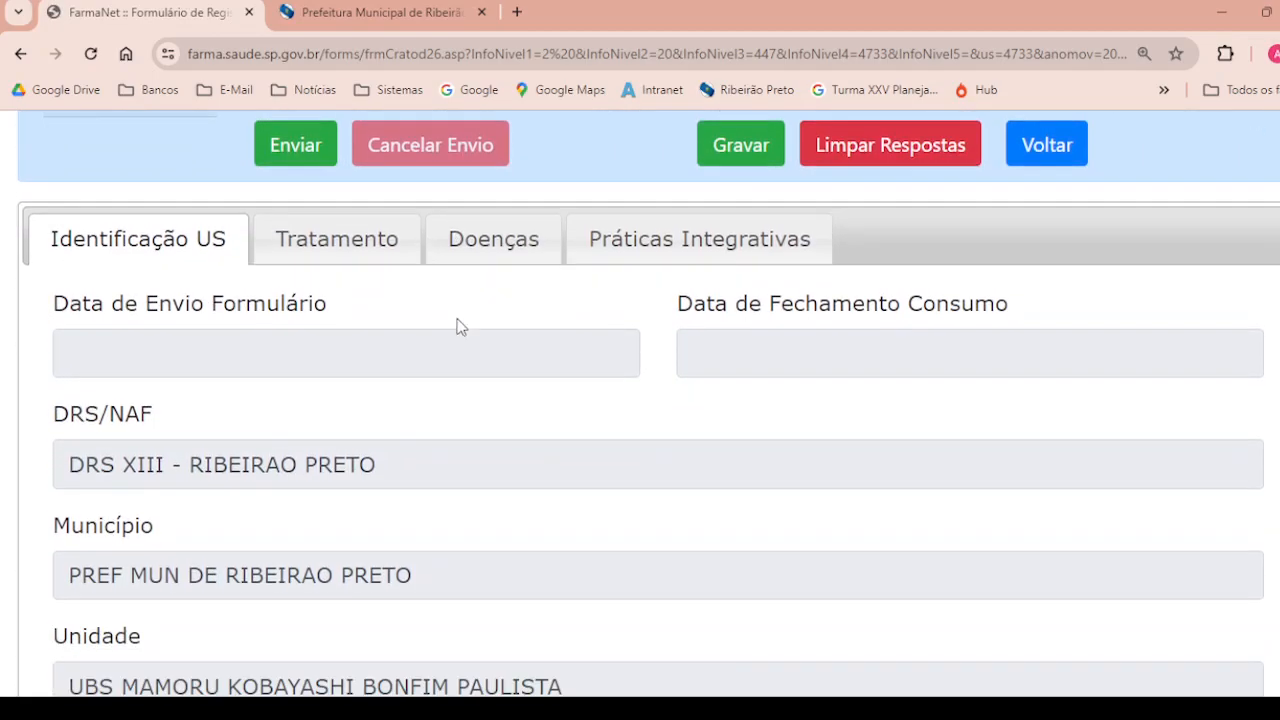
click(659, 251)
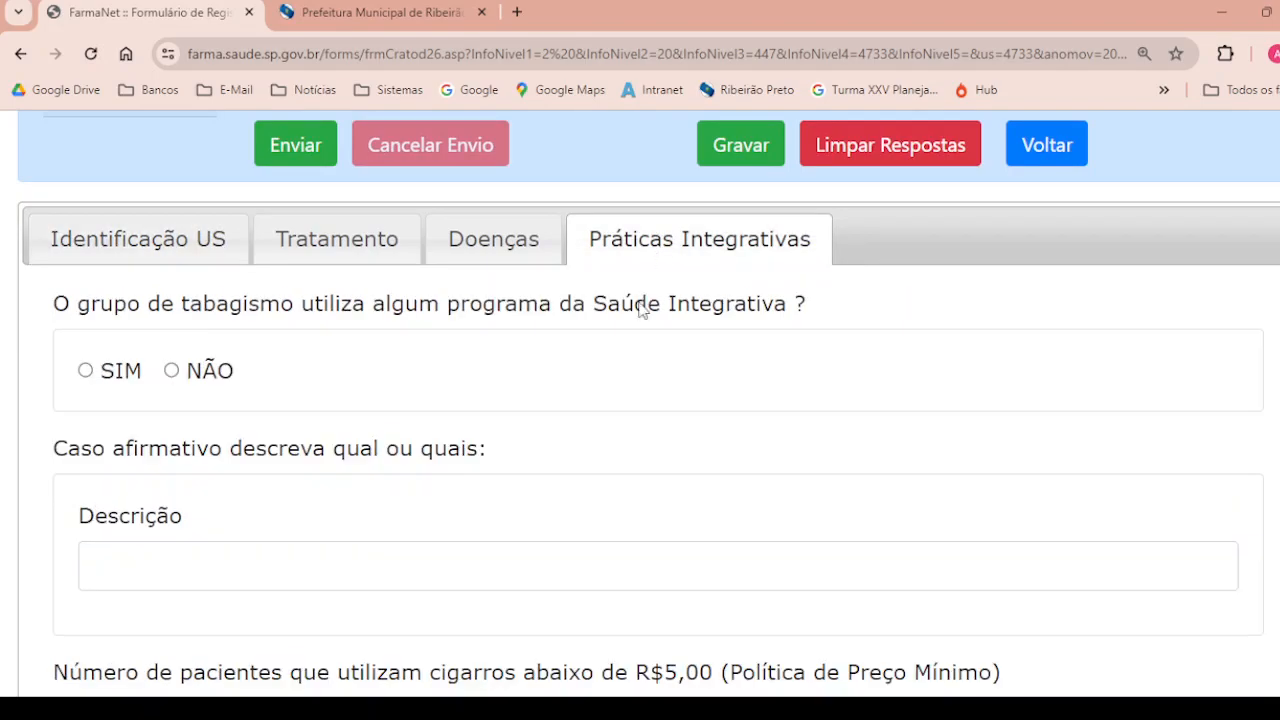
scroll(421, 370, down, 7)
scroll(421, 370, down, 8)
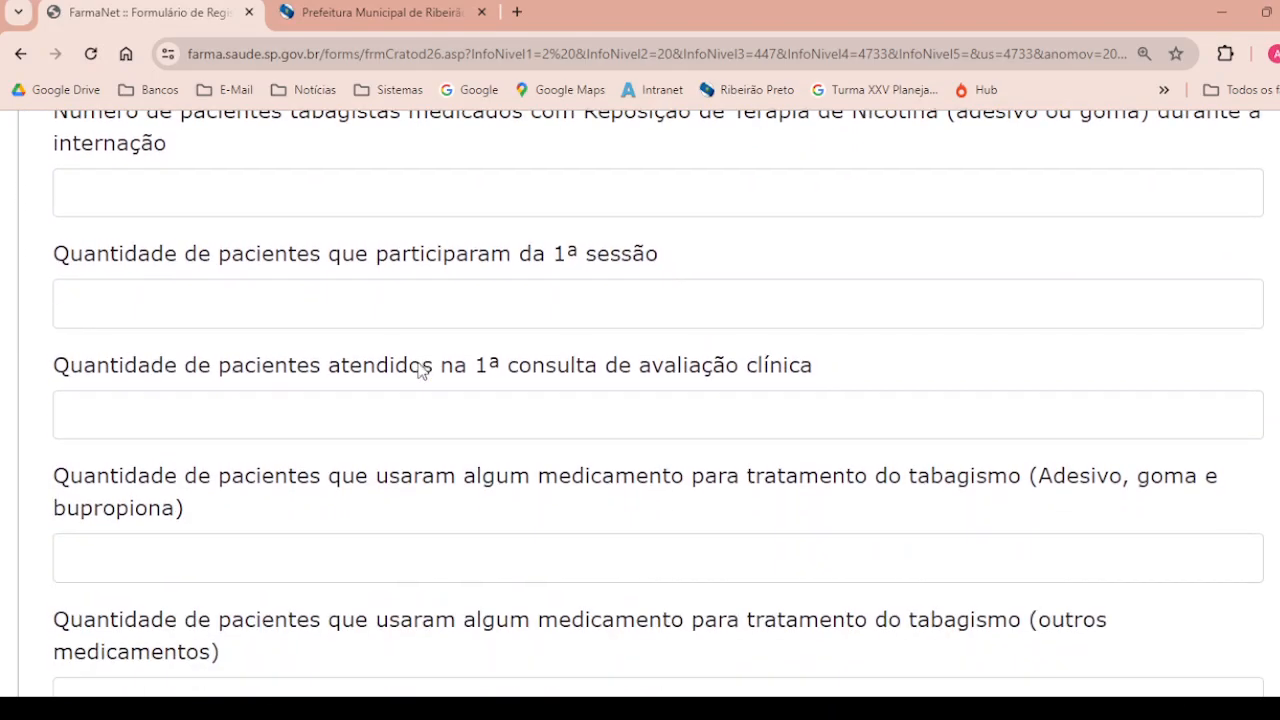
scroll(421, 370, up, 3)
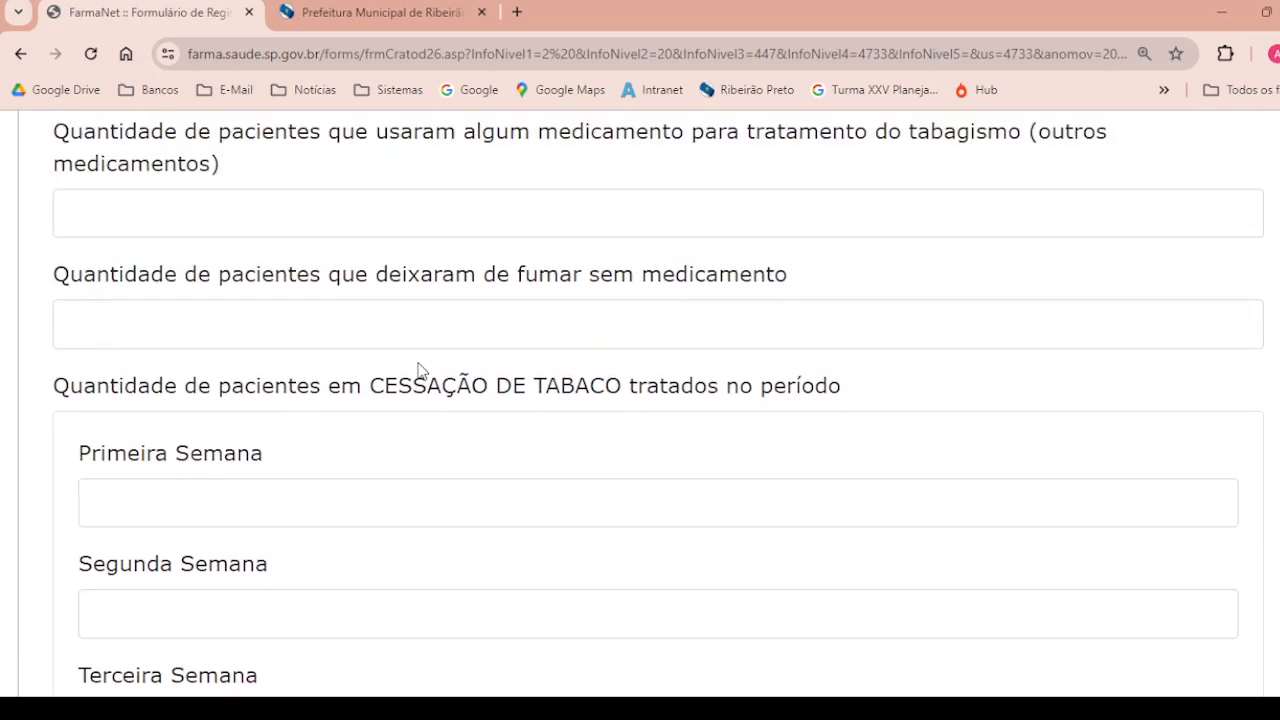
scroll(422, 380, up, 2)
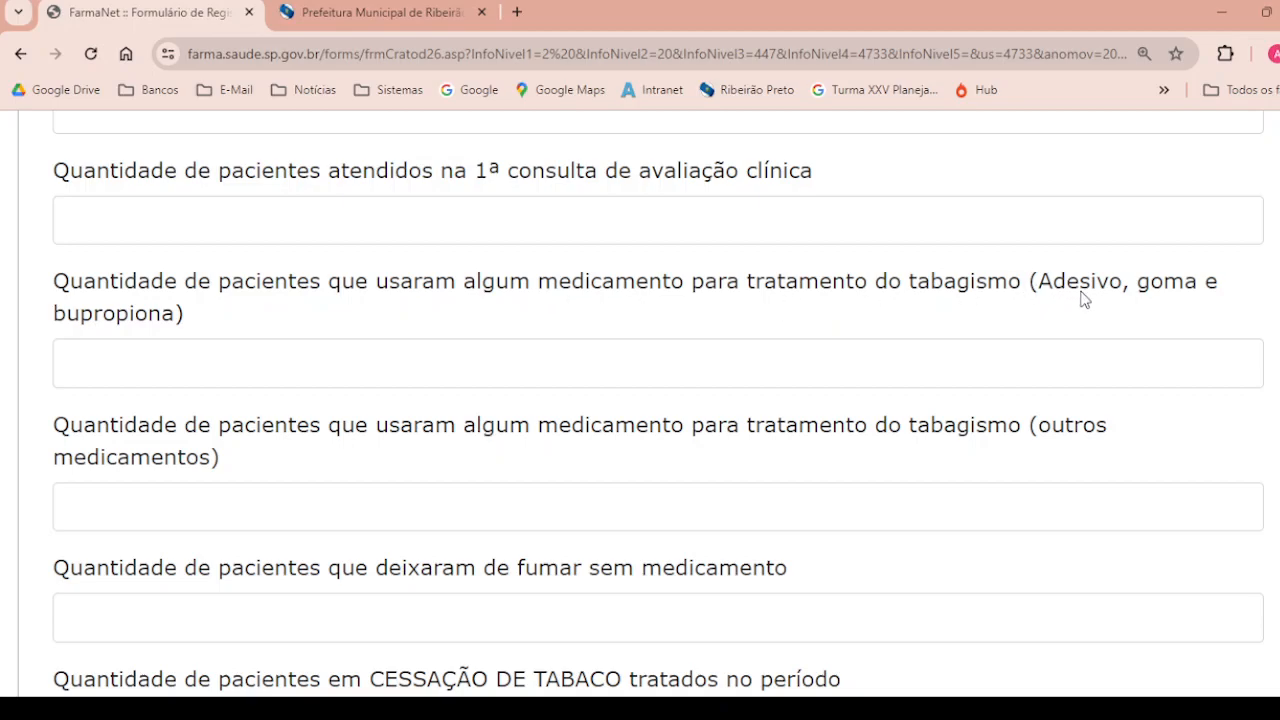
Enter 20 as the number of patients who used adesivo, goma e bupropiona for tobacco treatment.
click(128, 363)
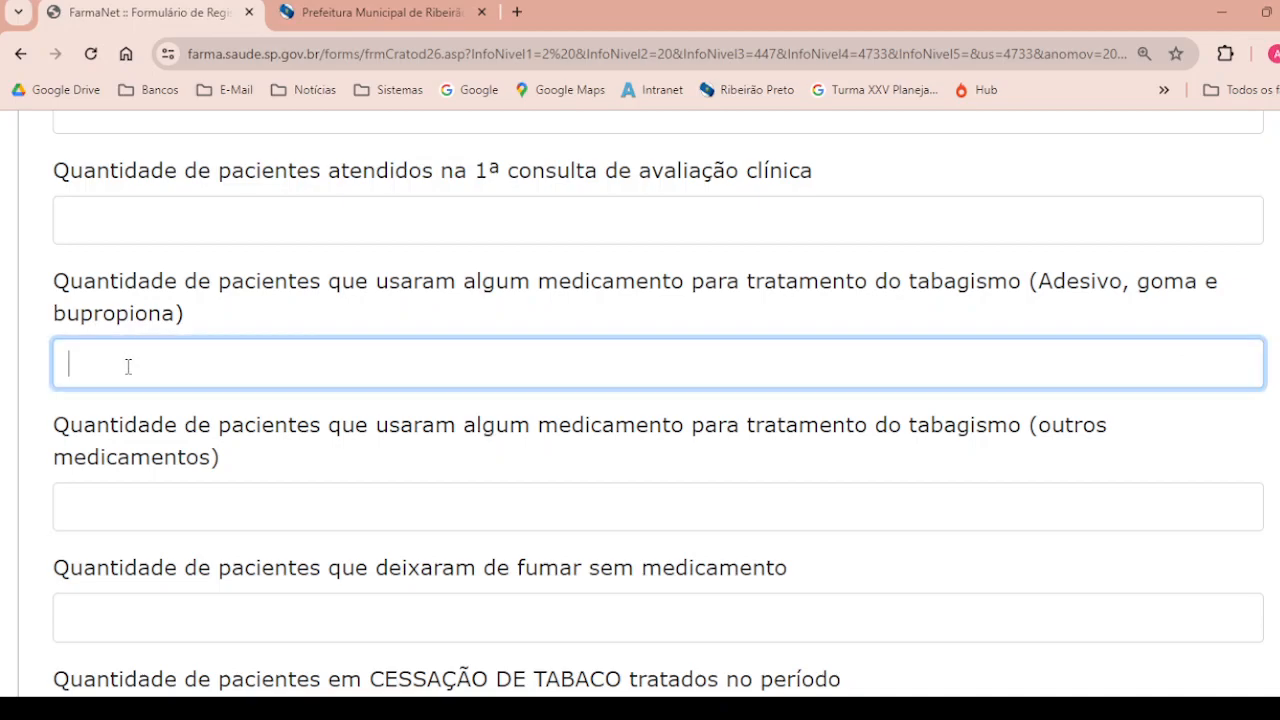
click(146, 215)
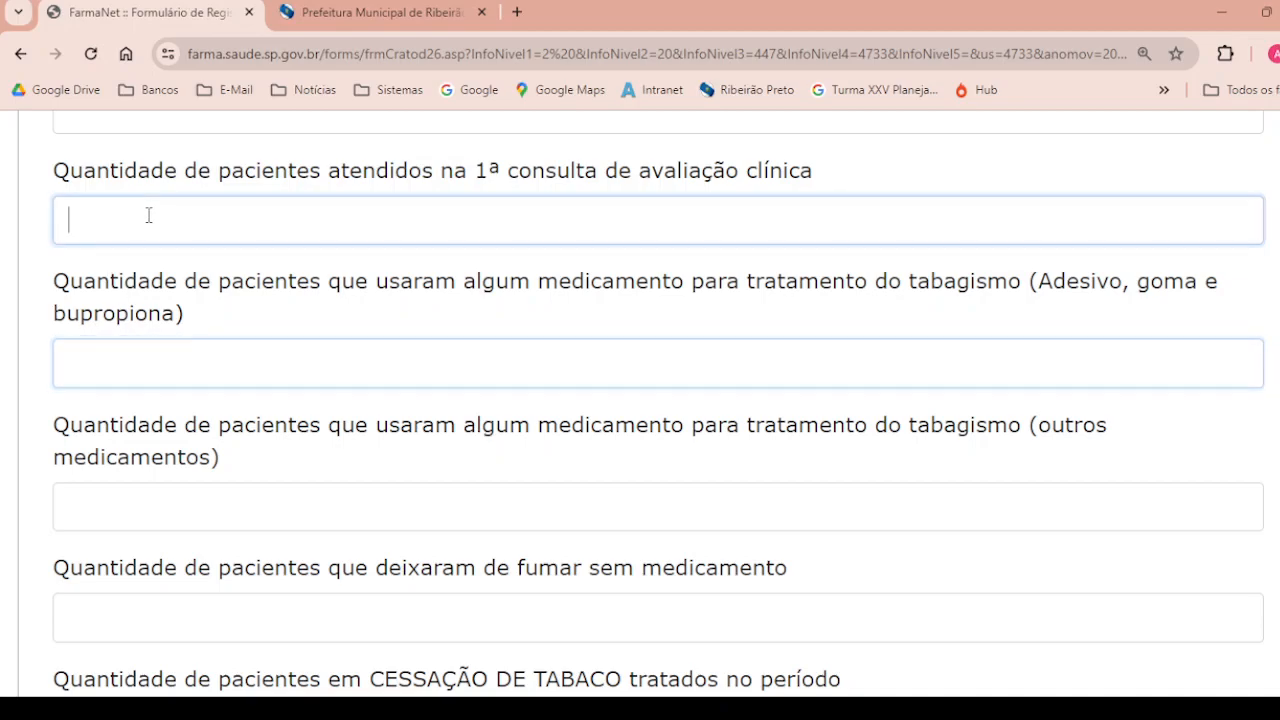
click(110, 354)
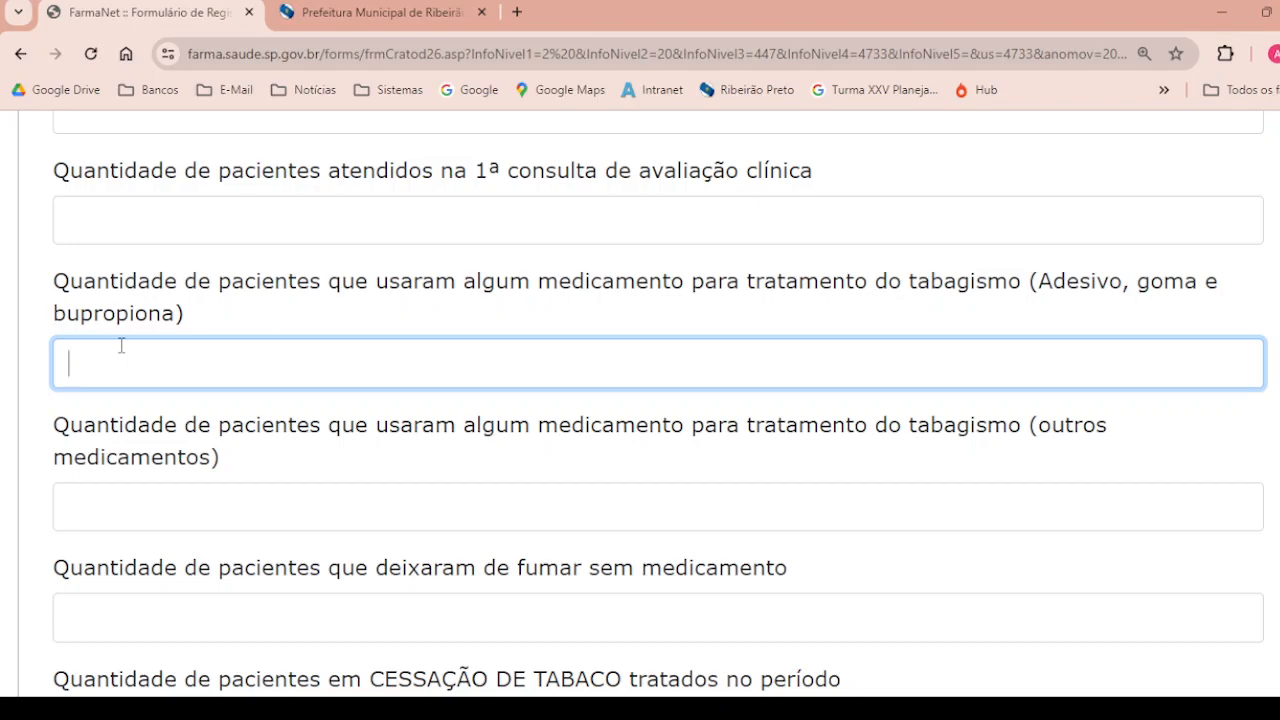
text(1)
key(BackSpace)
text(20)
Enter 0 patients who used outros medicamentos and 0 patients who quit smoking without medication.
click(489, 509)
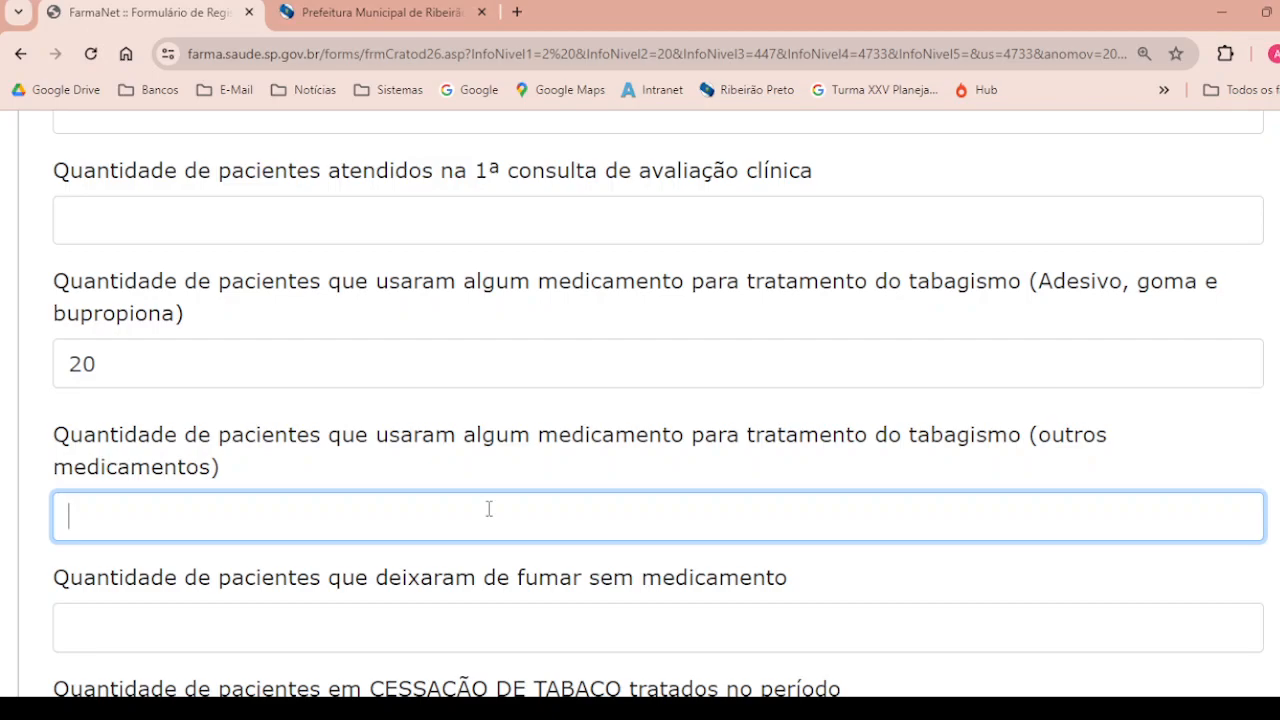
text(0)
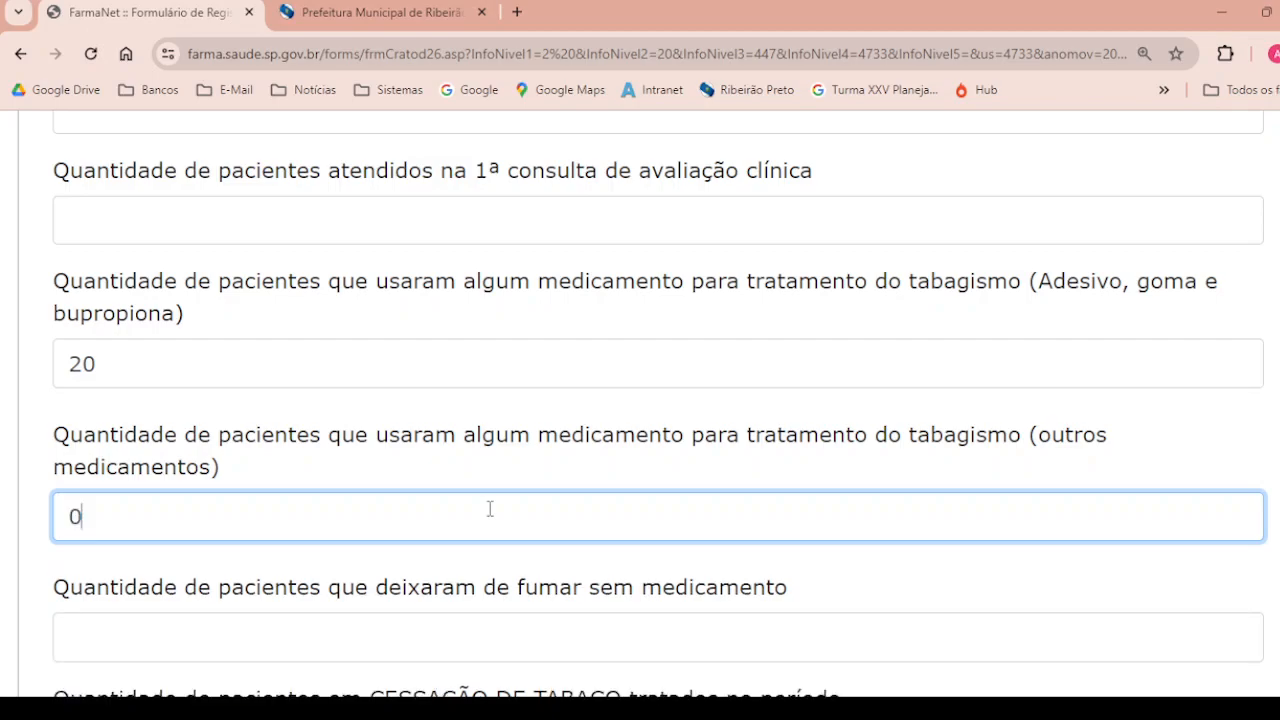
scroll(533, 452, down, 2)
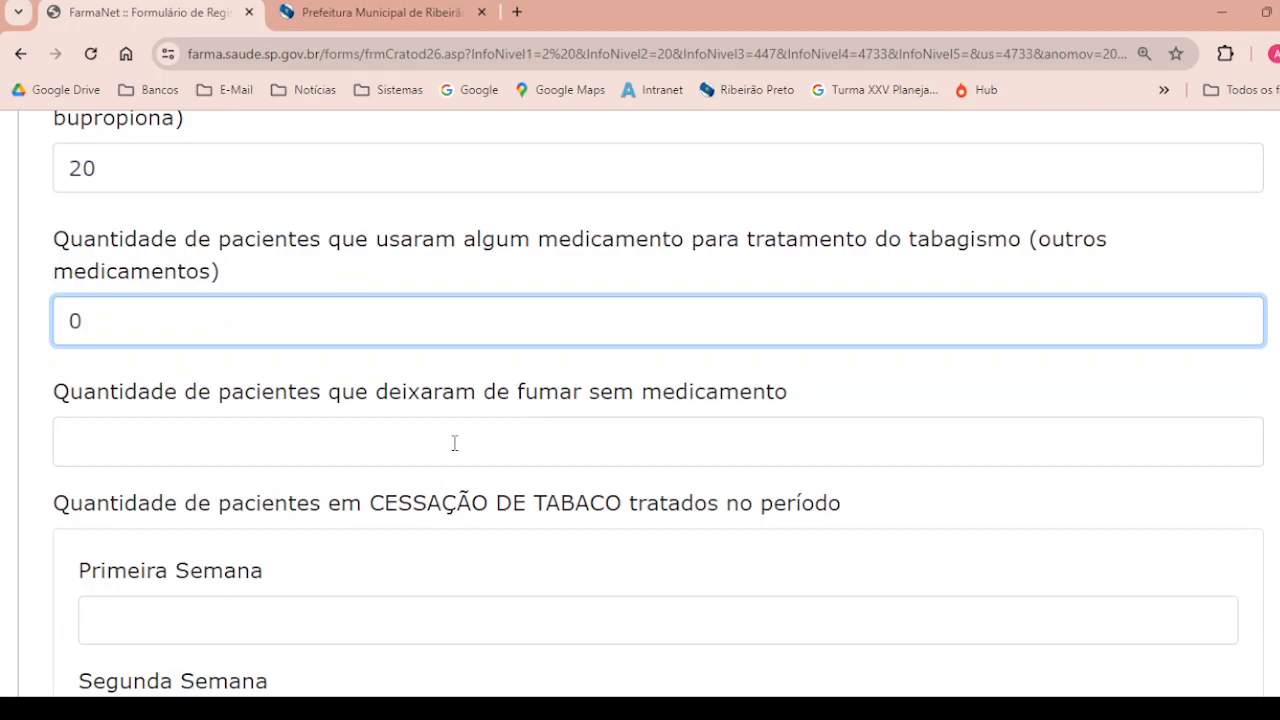
click(454, 443)
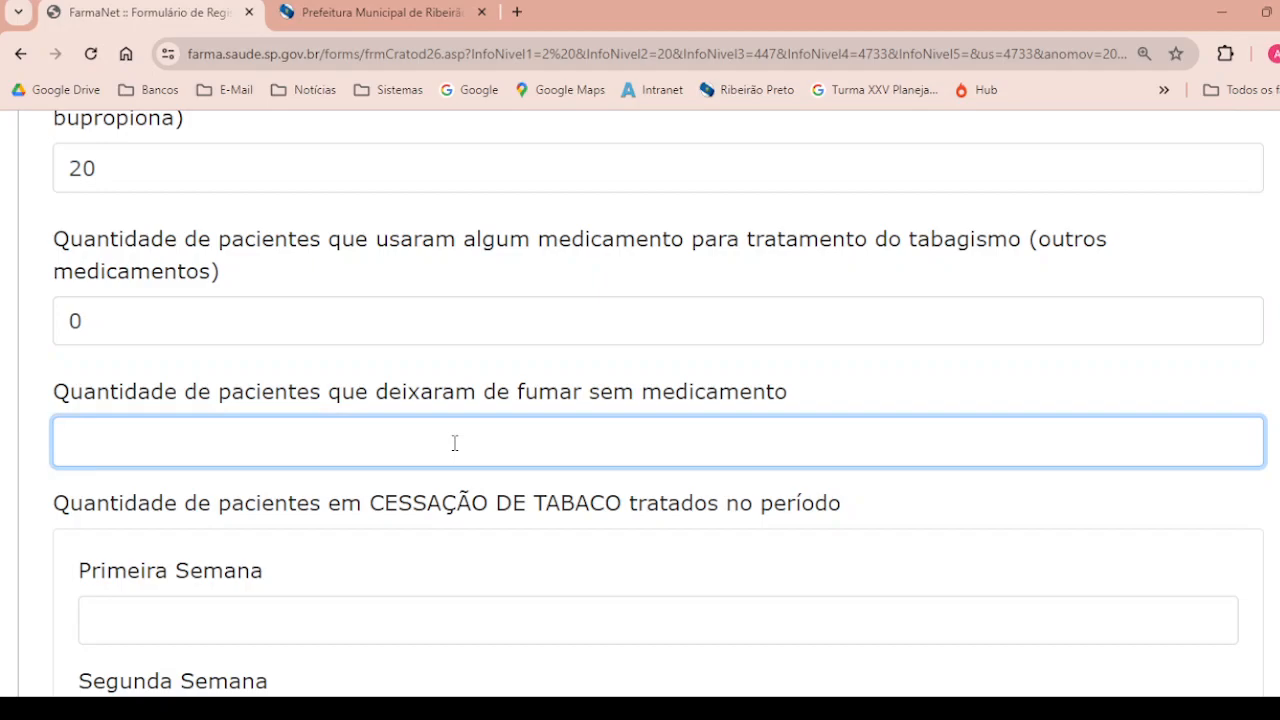
text(0)
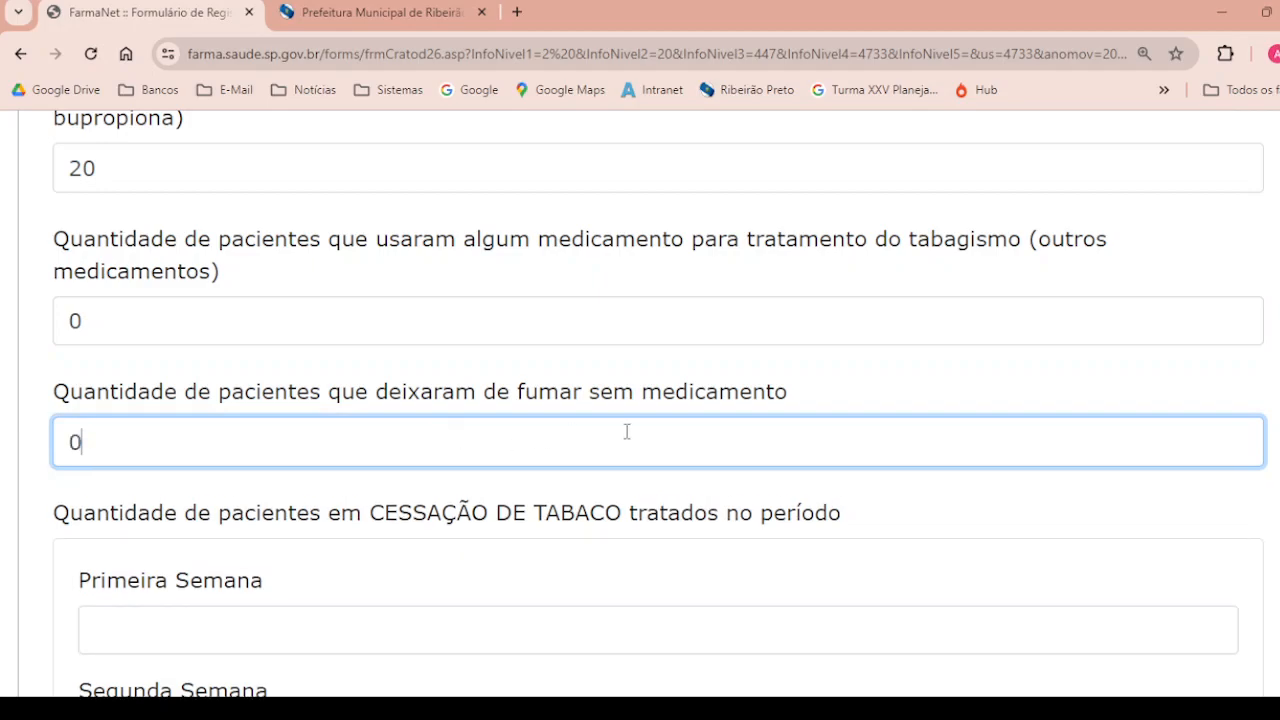
scroll(672, 395, down, 1)
scroll(672, 400, down, 1)
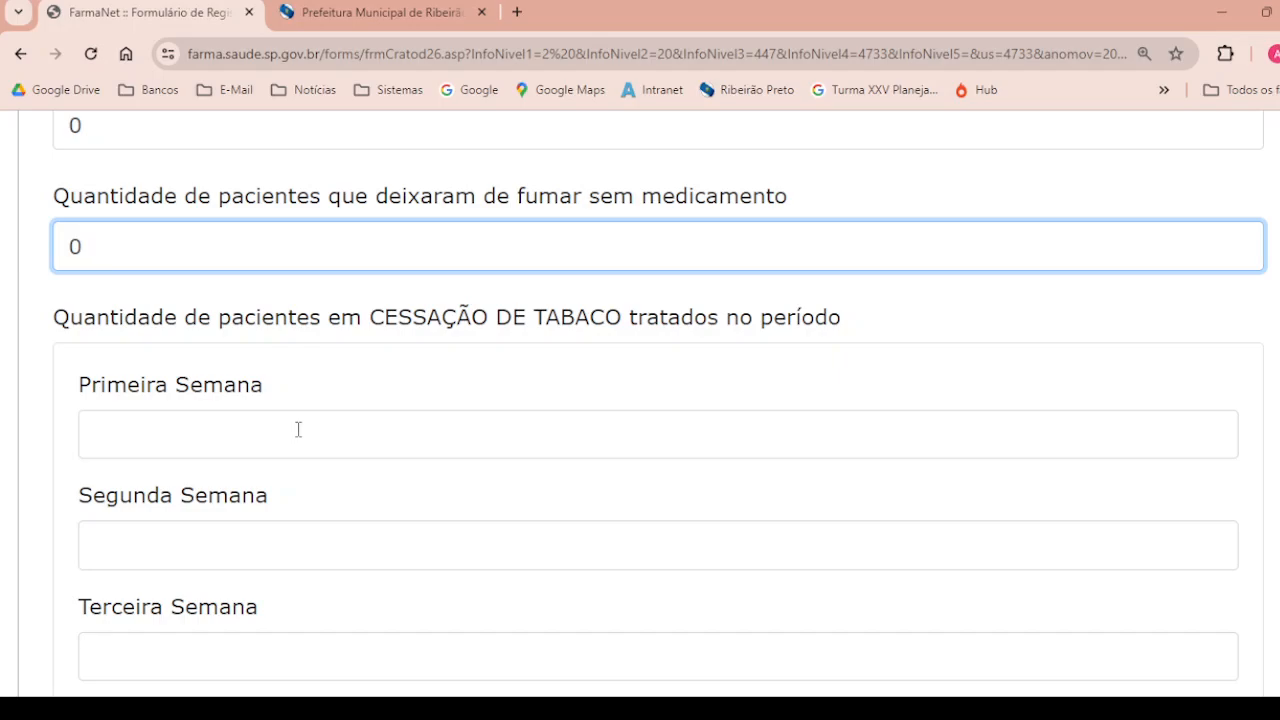
Enter the CESSAÇÃO DE TABACO patients treated in the first three weeks: 1 for Primeira, 4 for Segunda and 3 for Terceira Semana.
scroll(310, 515, down, 1)
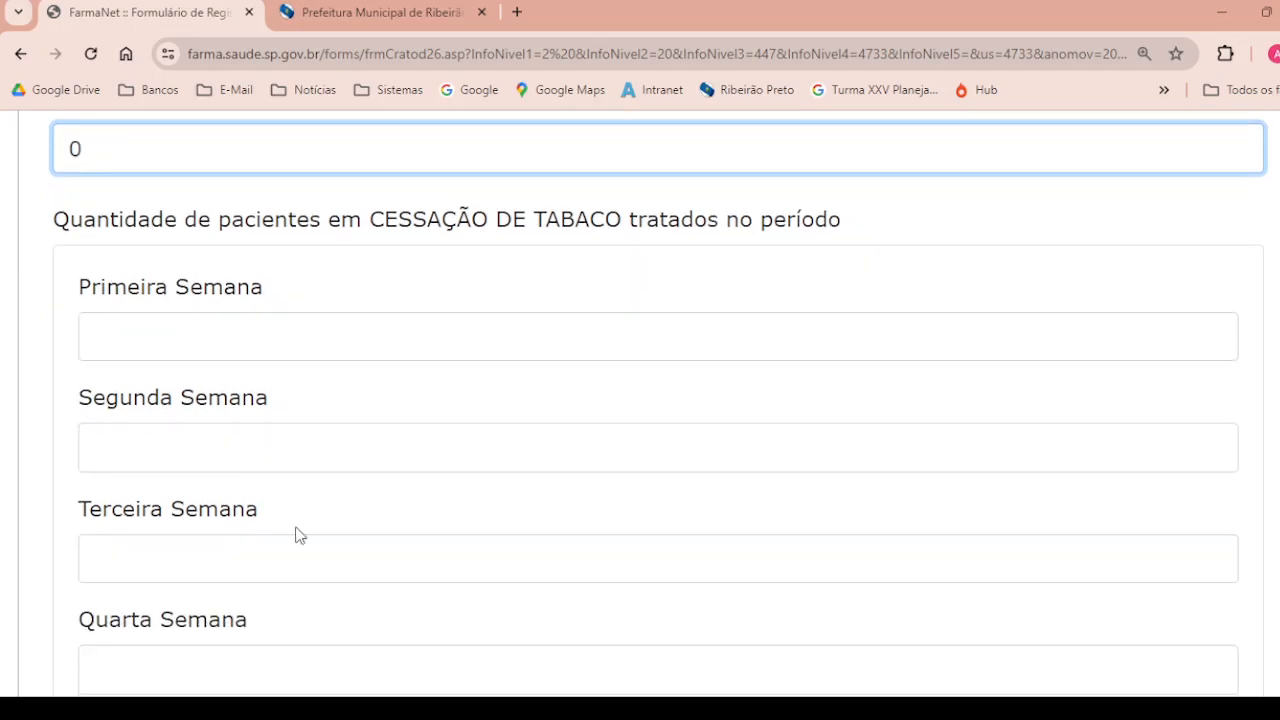
click(238, 336)
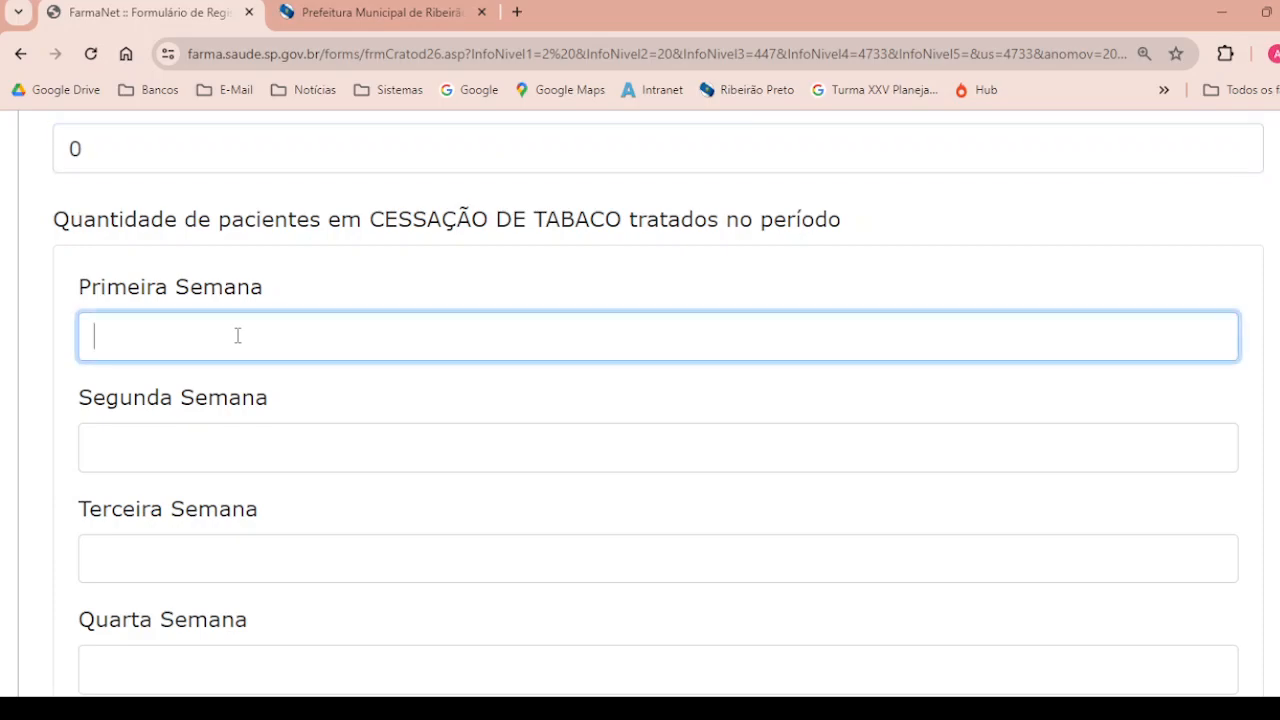
text(1)
click(230, 444)
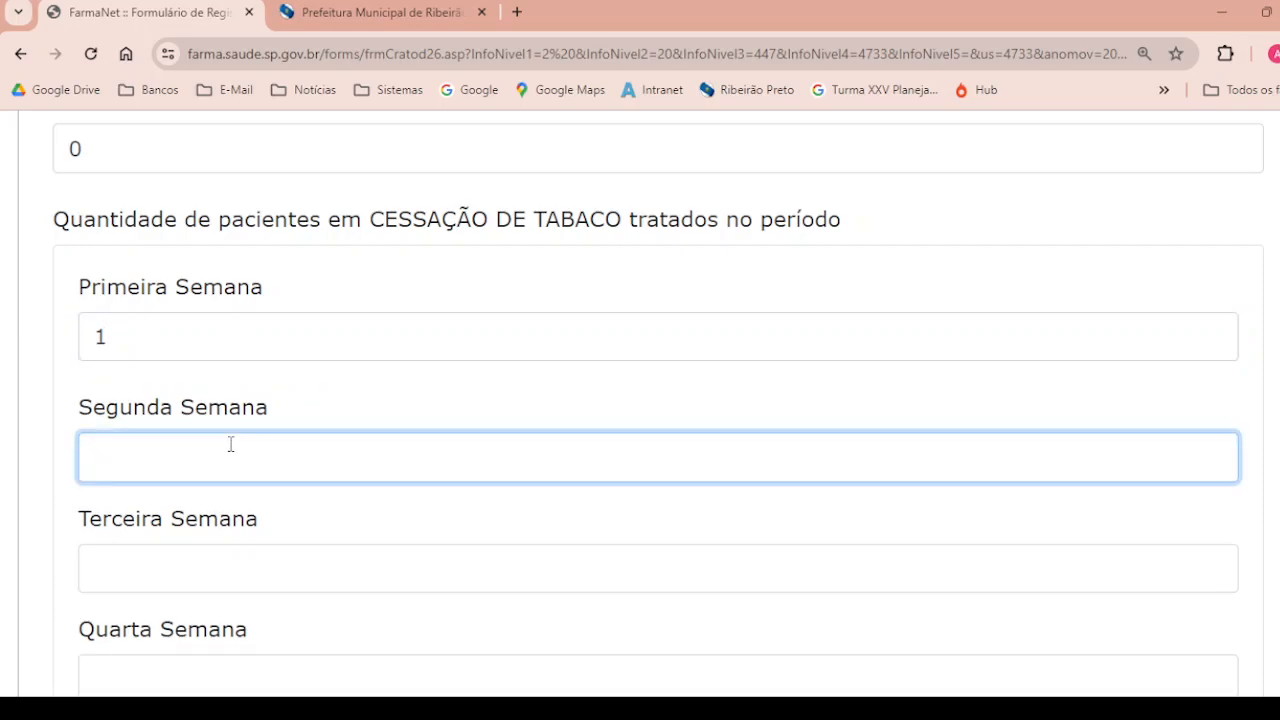
text(4)
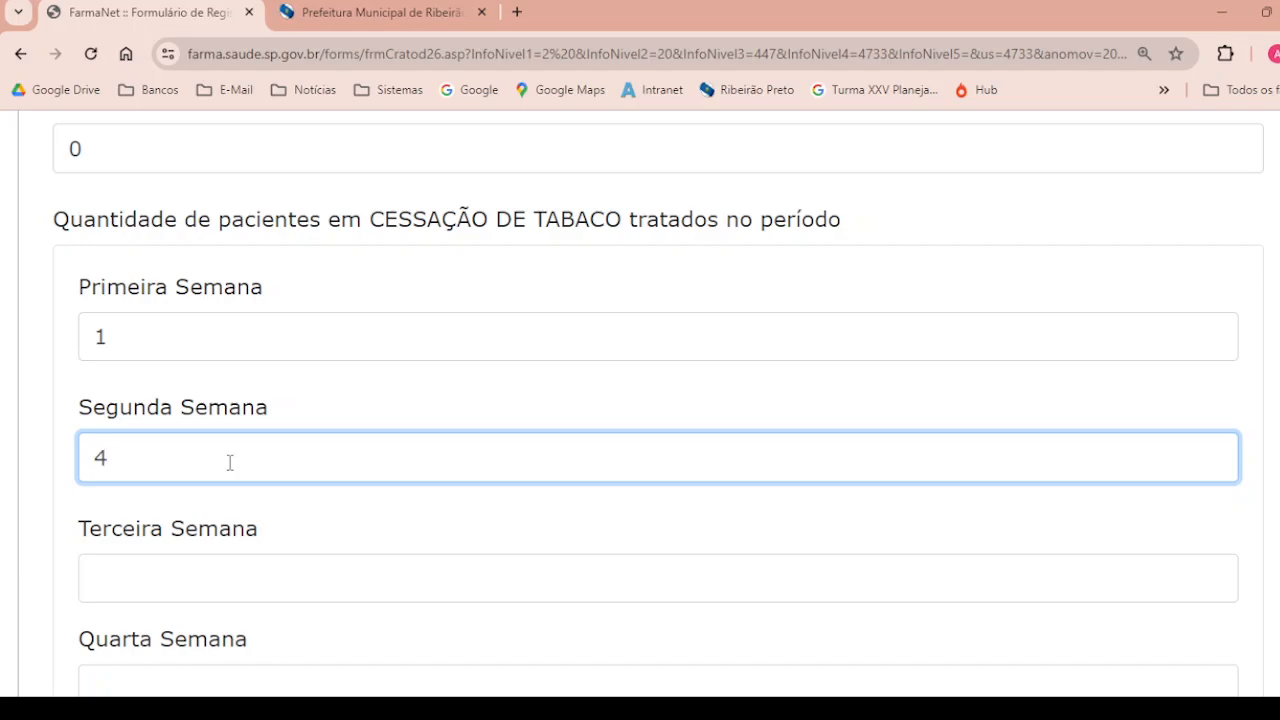
click(188, 571)
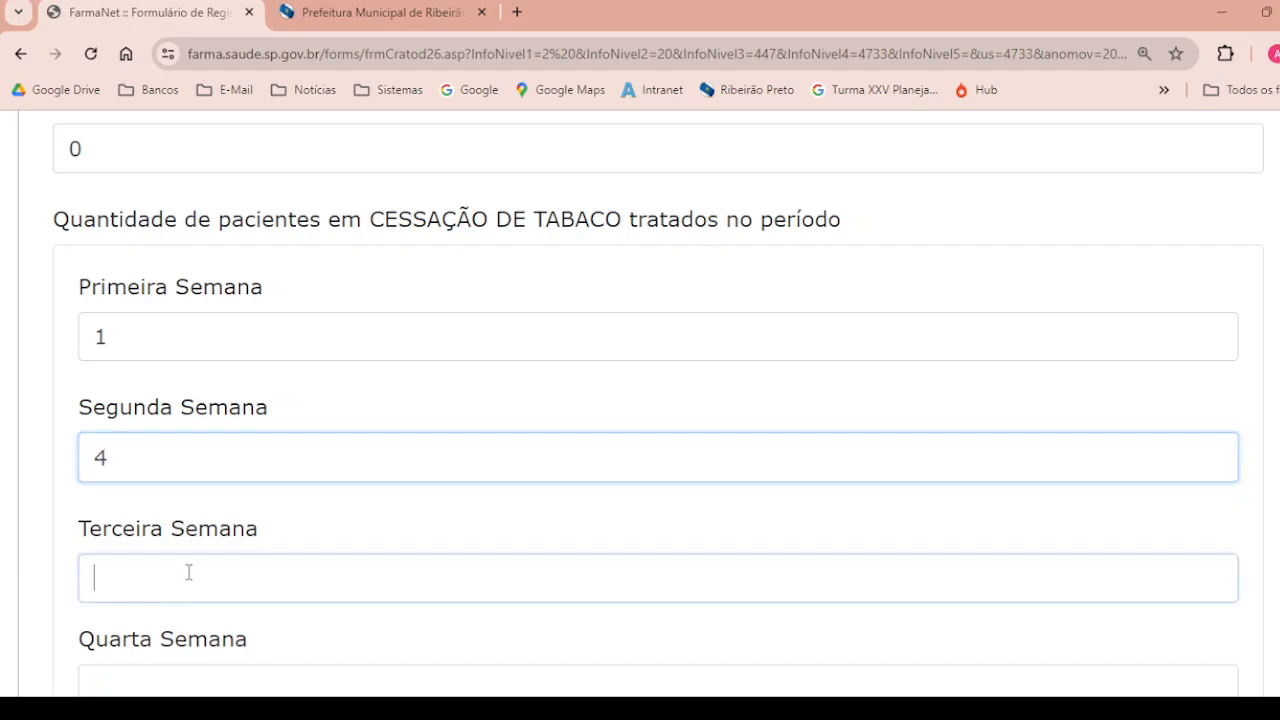
text(3)
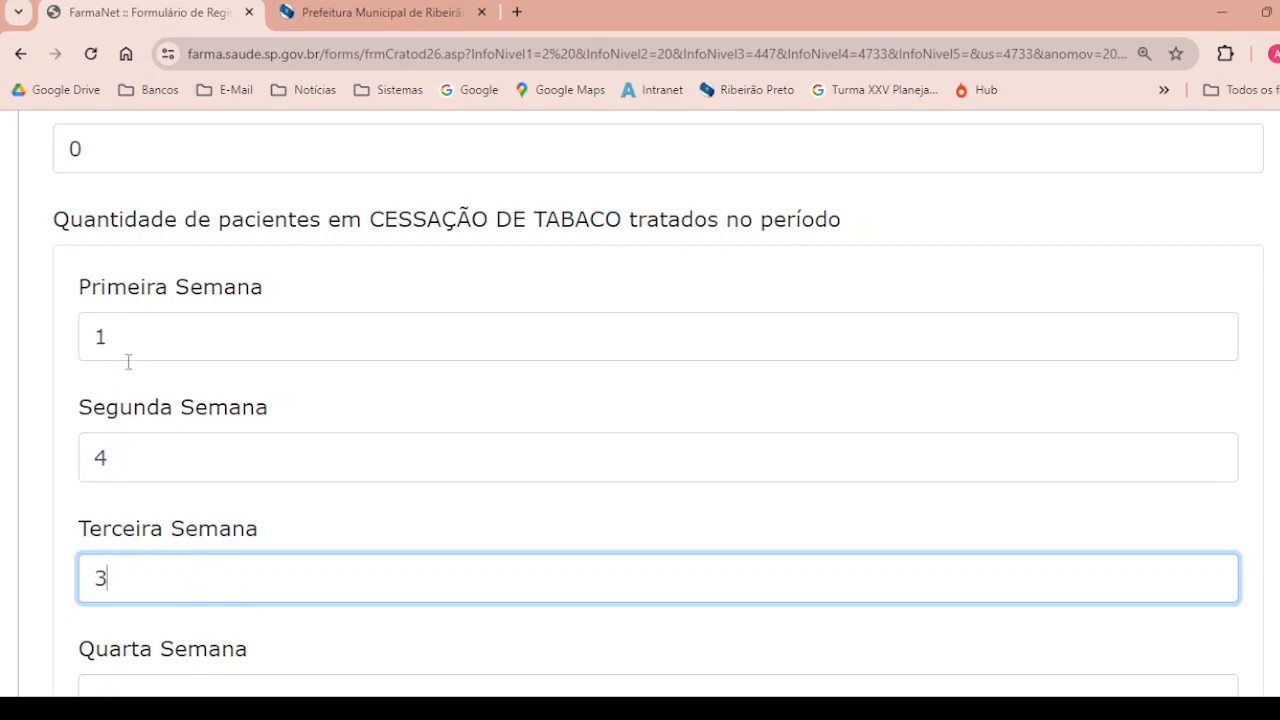
Enter 0 treated patients for each of Quarta, Quinta and Sexta Semana under CESSAÇÃO DE TABACO.
scroll(156, 560, down, 1)
click(161, 600)
text(0)
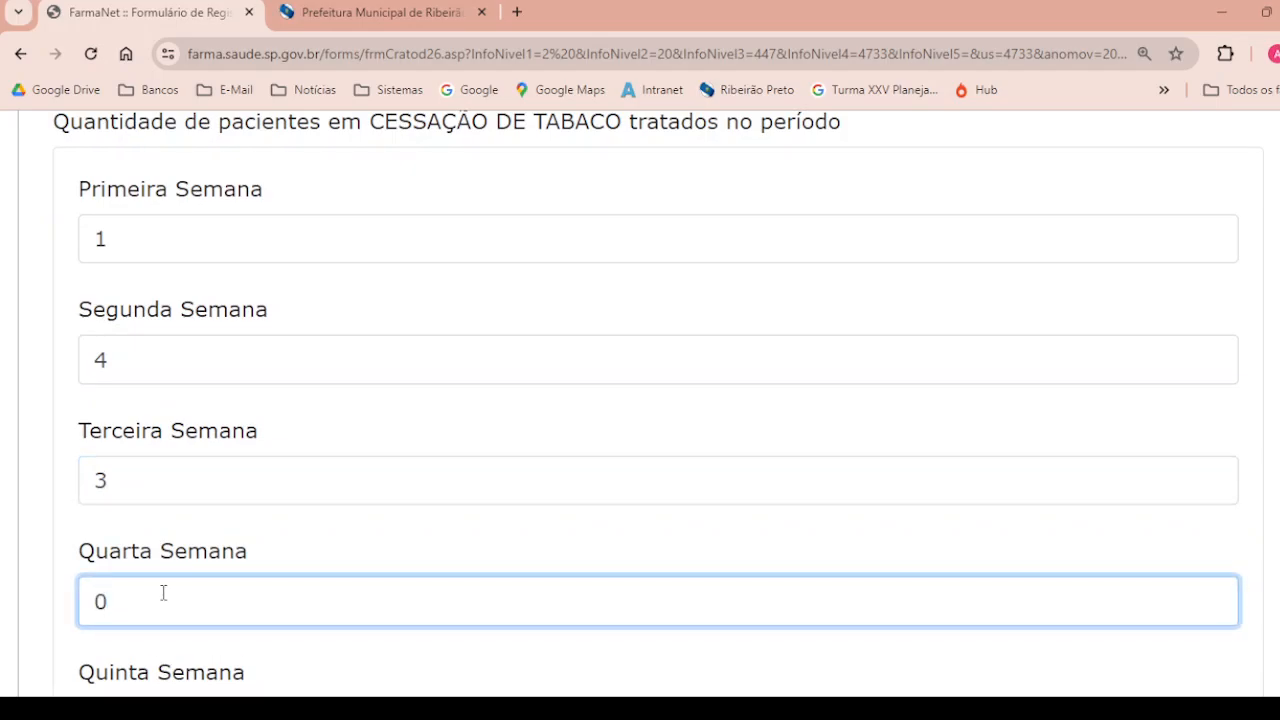
scroll(160, 603, down, 1)
click(162, 617)
text(0)
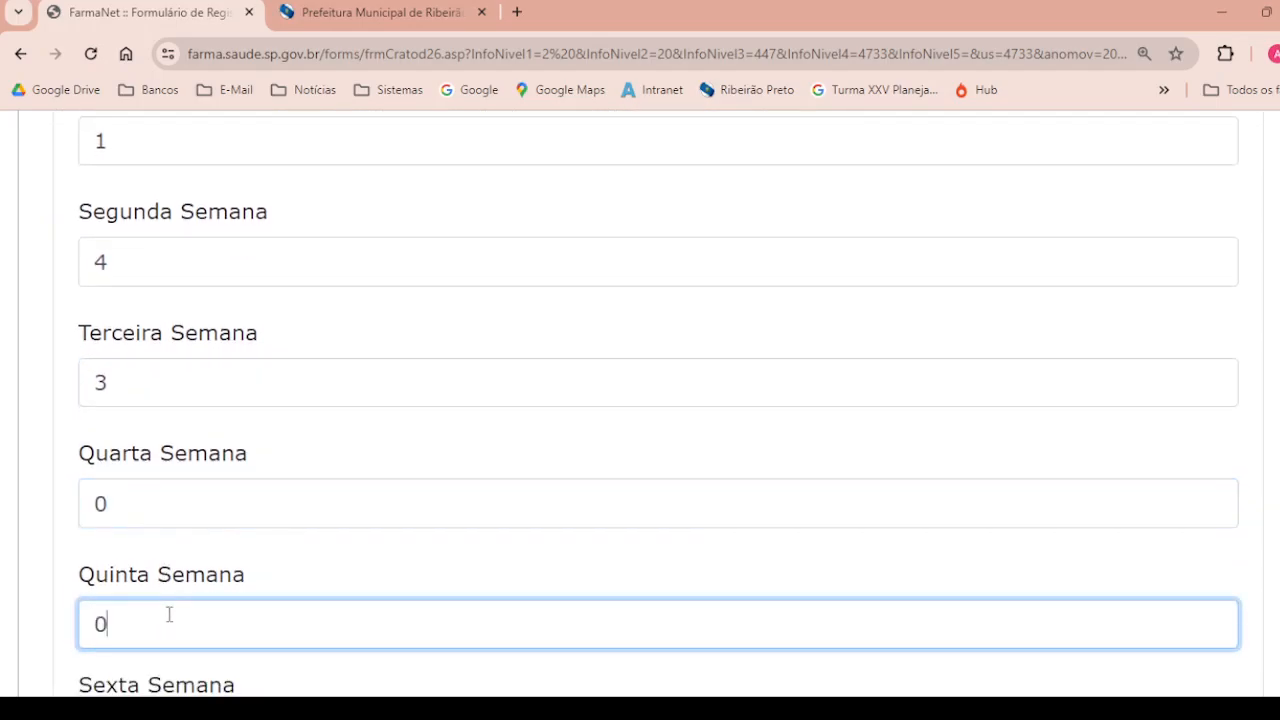
scroll(197, 560, down, 1)
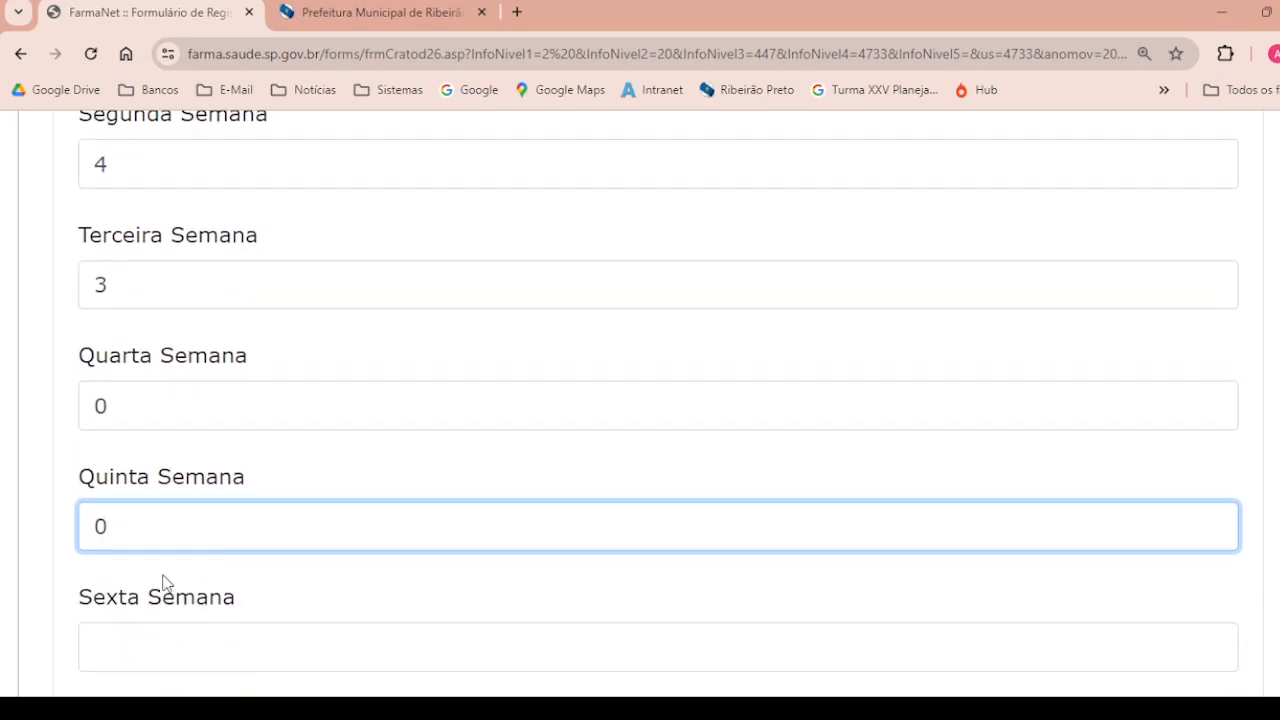
scroll(160, 585, down, 1)
click(126, 551)
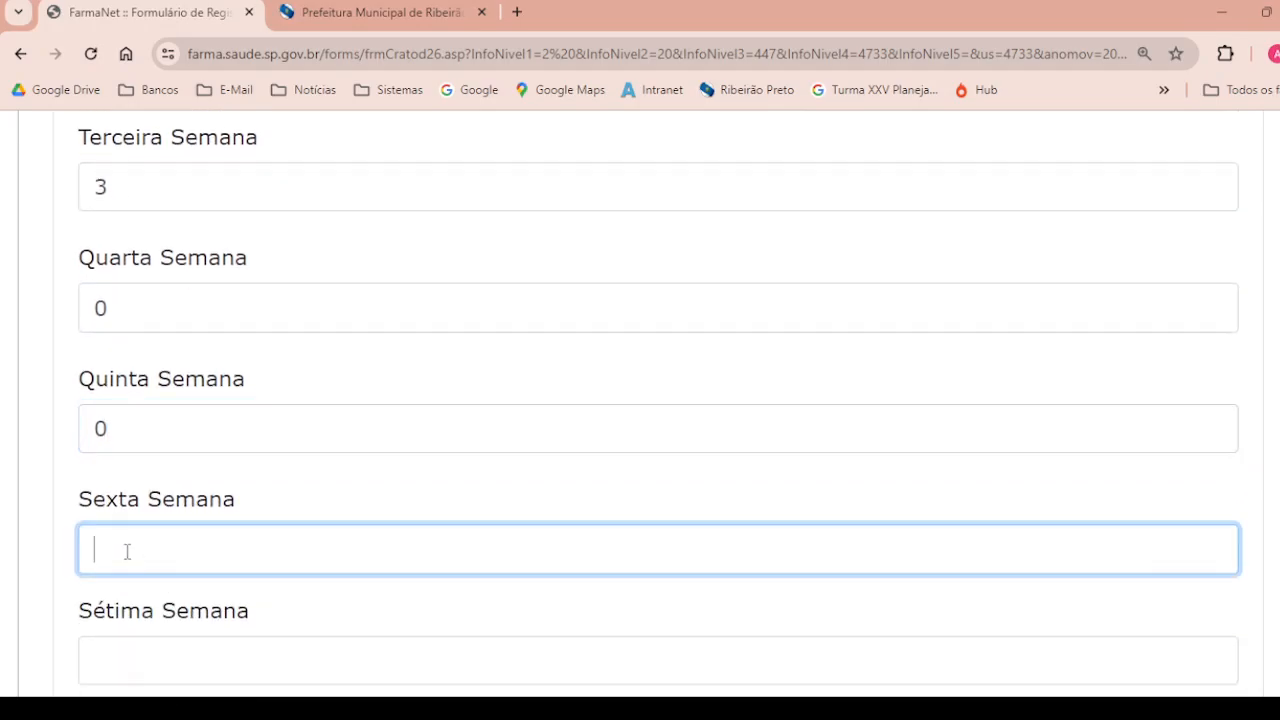
text(0)
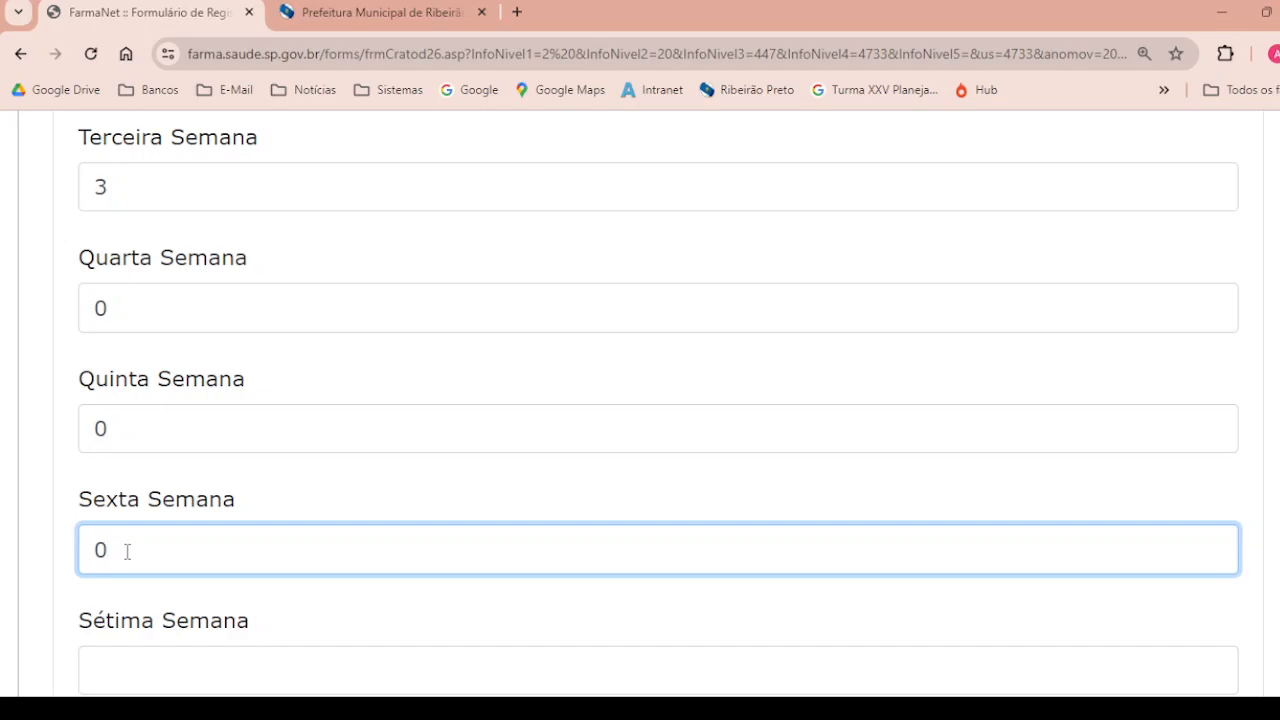
Enter 0 treated patients for both Sétima Semana and Oitava Semana under CESSAÇÃO DE TABACO.
scroll(200, 530, up, 3)
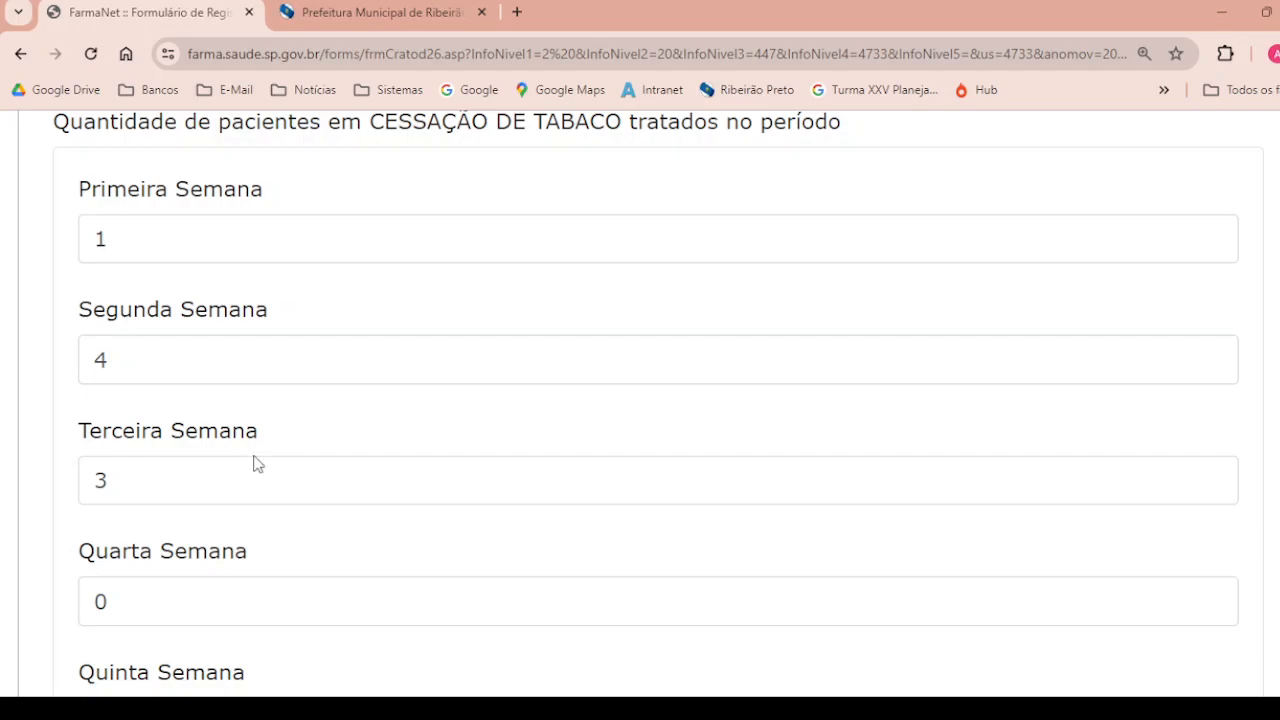
key(Tab)
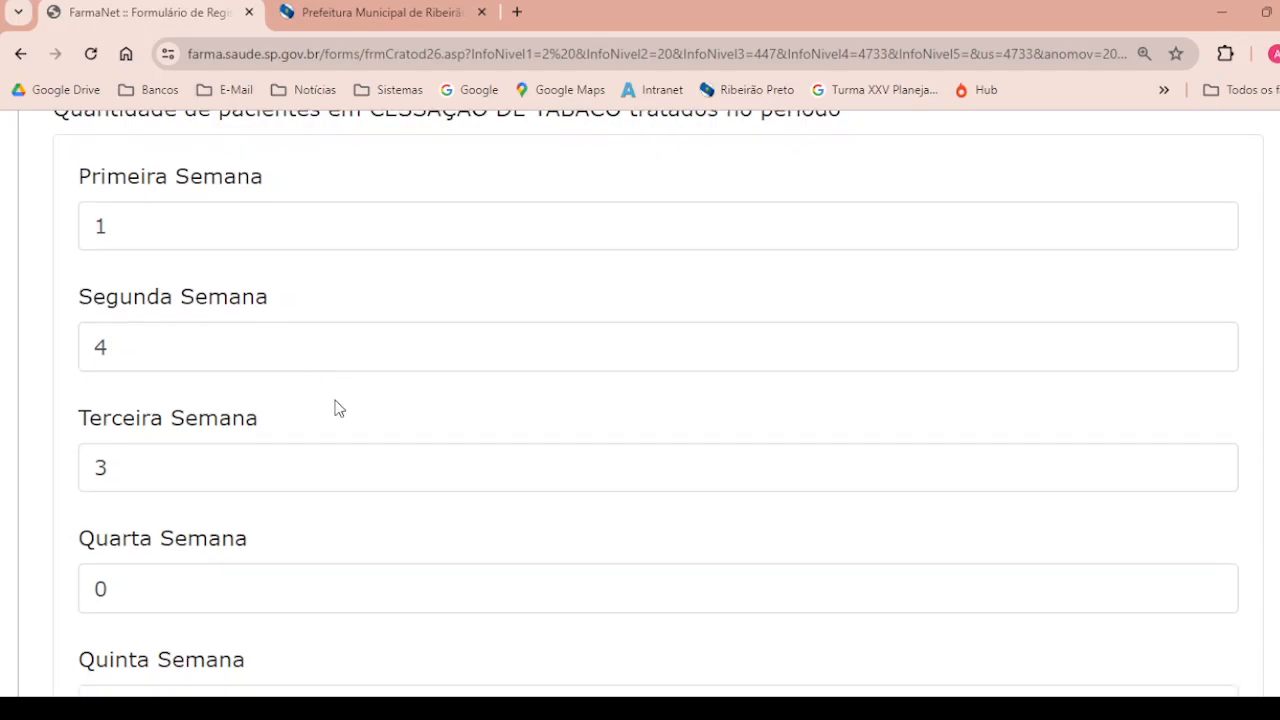
scroll(338, 411, up, 1)
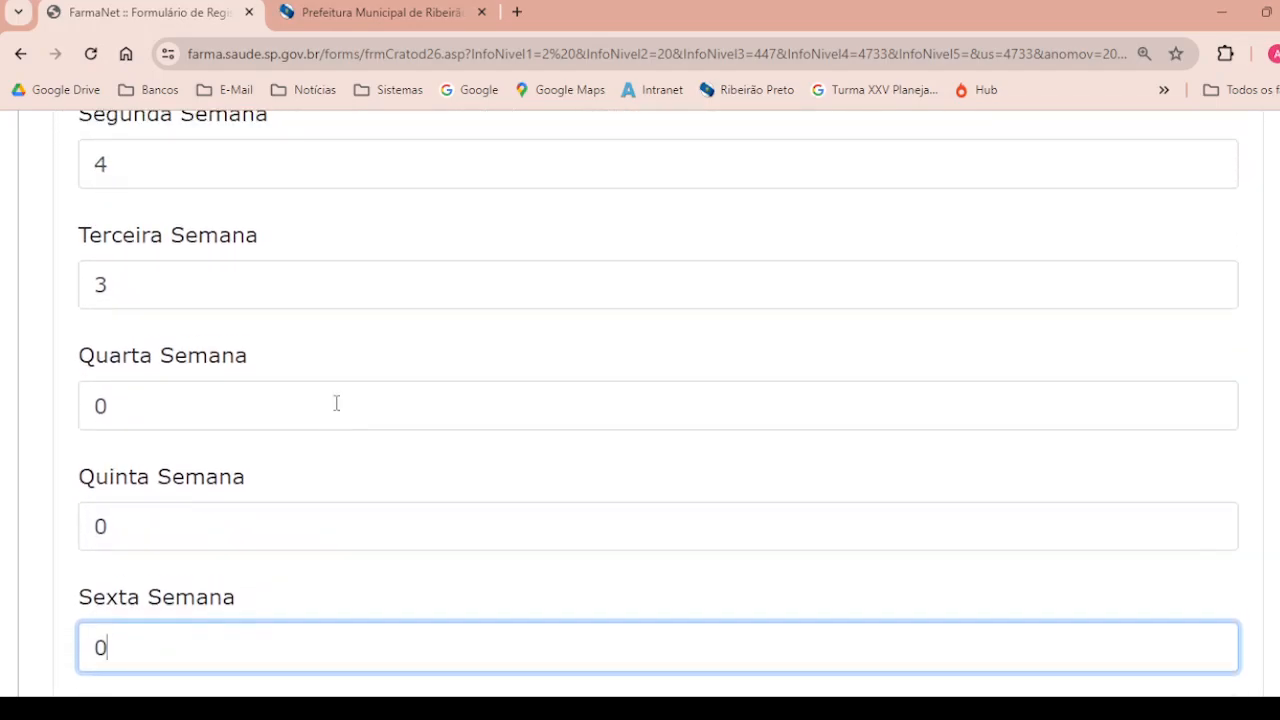
scroll(337, 405, down, 3)
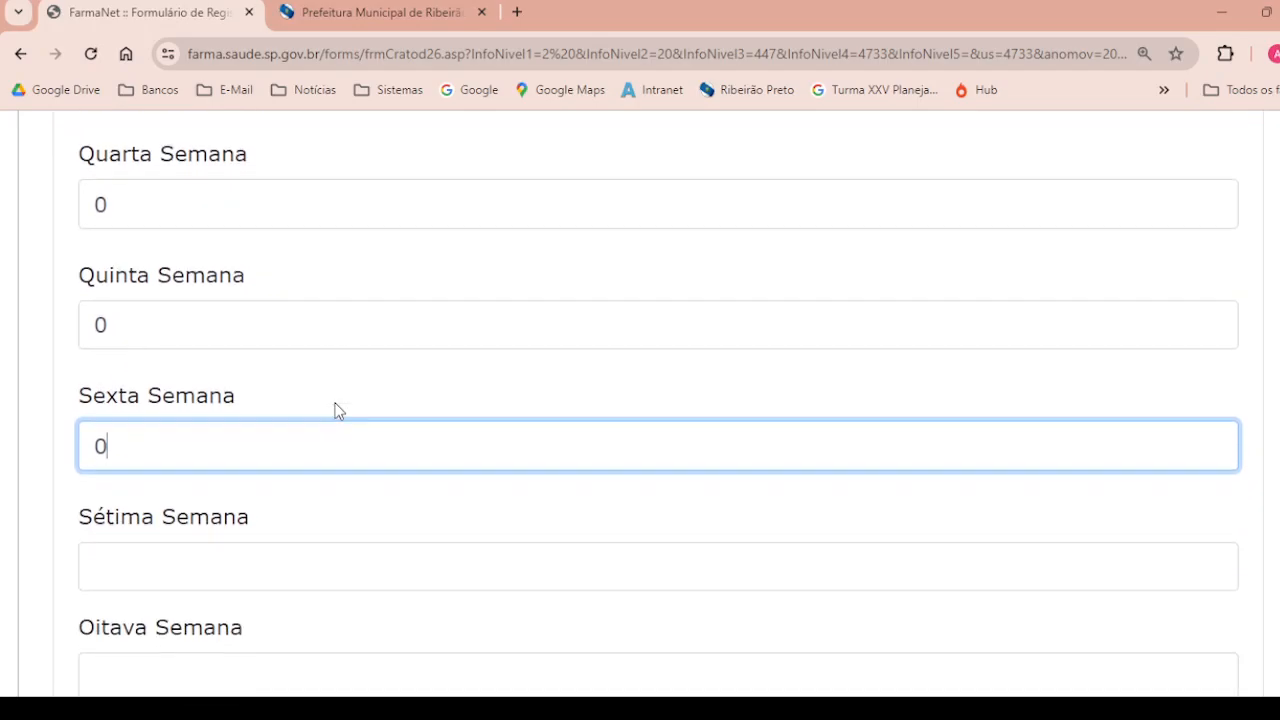
scroll(338, 411, down, 2)
click(155, 287)
text(0)
click(161, 408)
text(0)
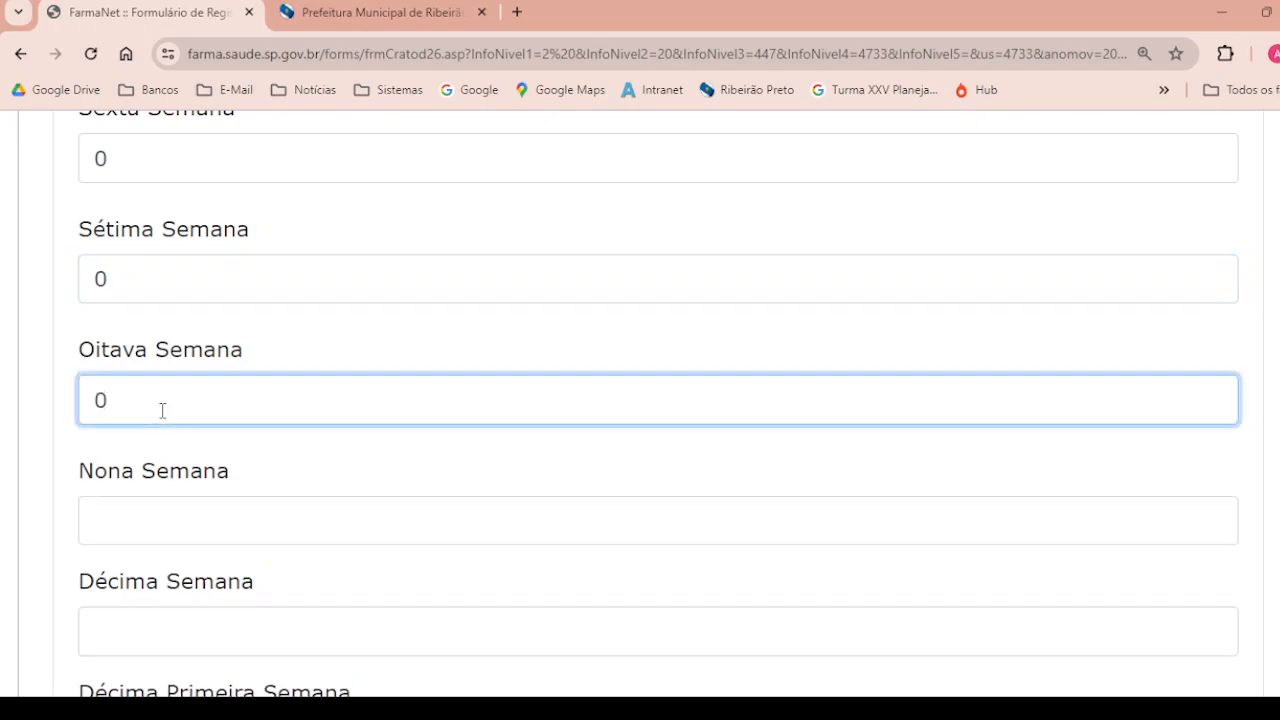
Enter 0 treated patients for both Nona Semana and Décima Semana.
scroll(162, 410, down, 1)
click(155, 420)
text(0)
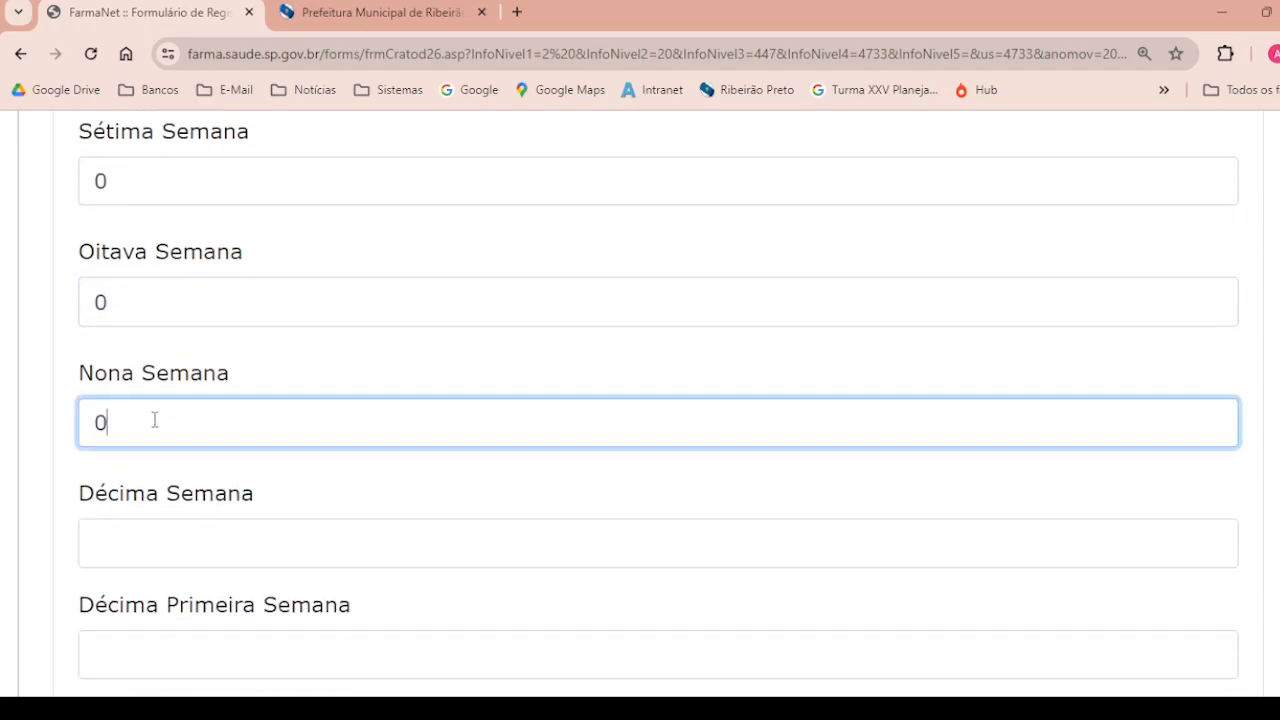
scroll(155, 420, down, 1)
click(159, 446)
text(0)
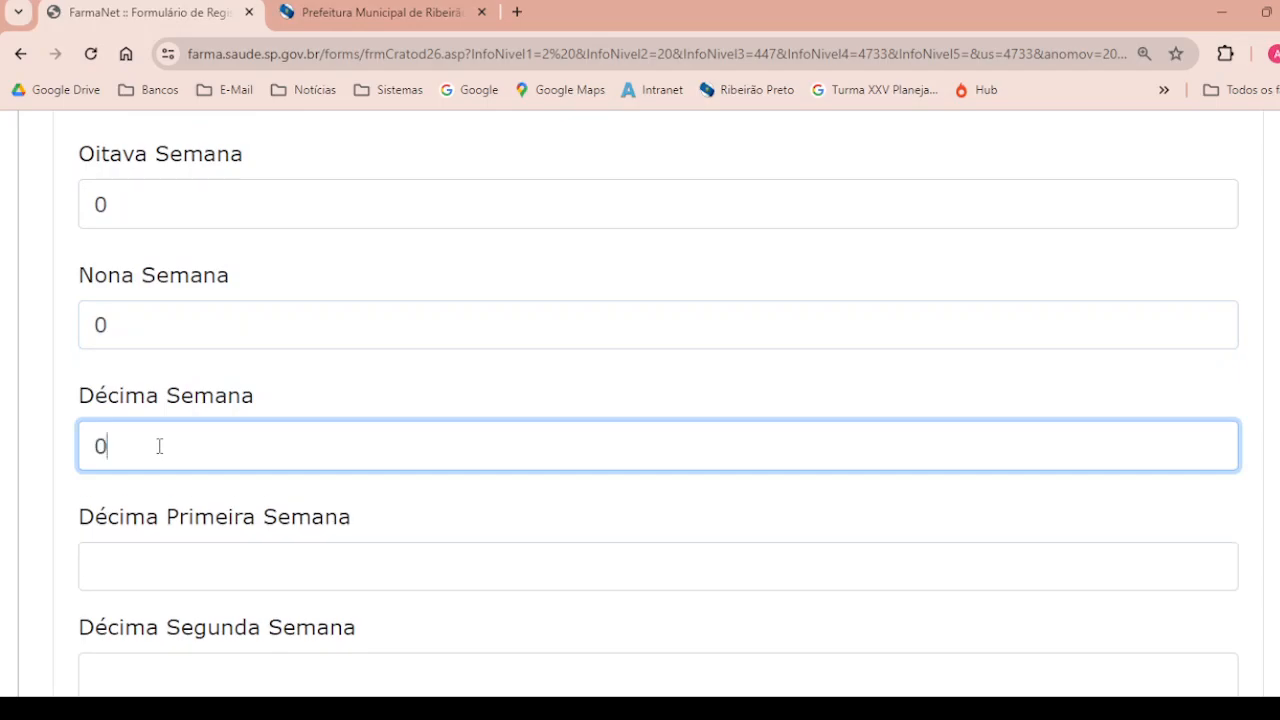
Enter 0 treated patients for both Décima Primeira Semana and Décima Segunda Semana.
scroll(159, 446, down, 2)
click(156, 369)
text(0)
click(144, 484)
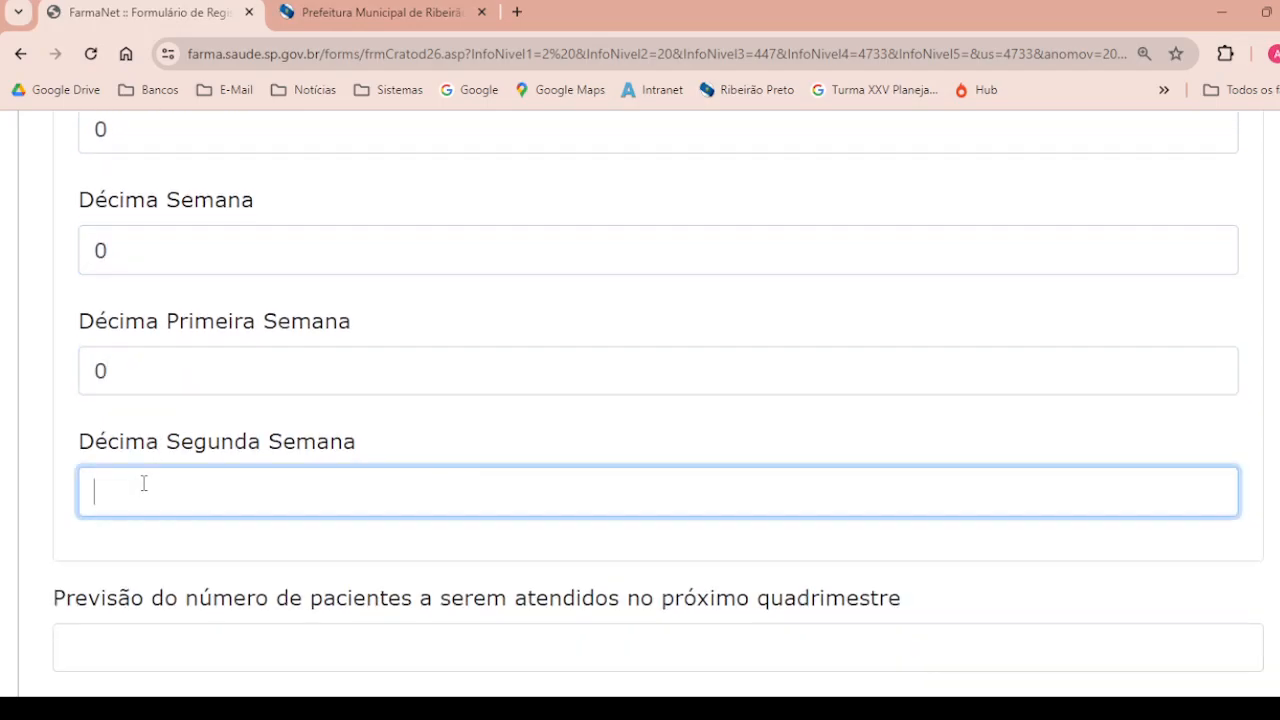
text(0)
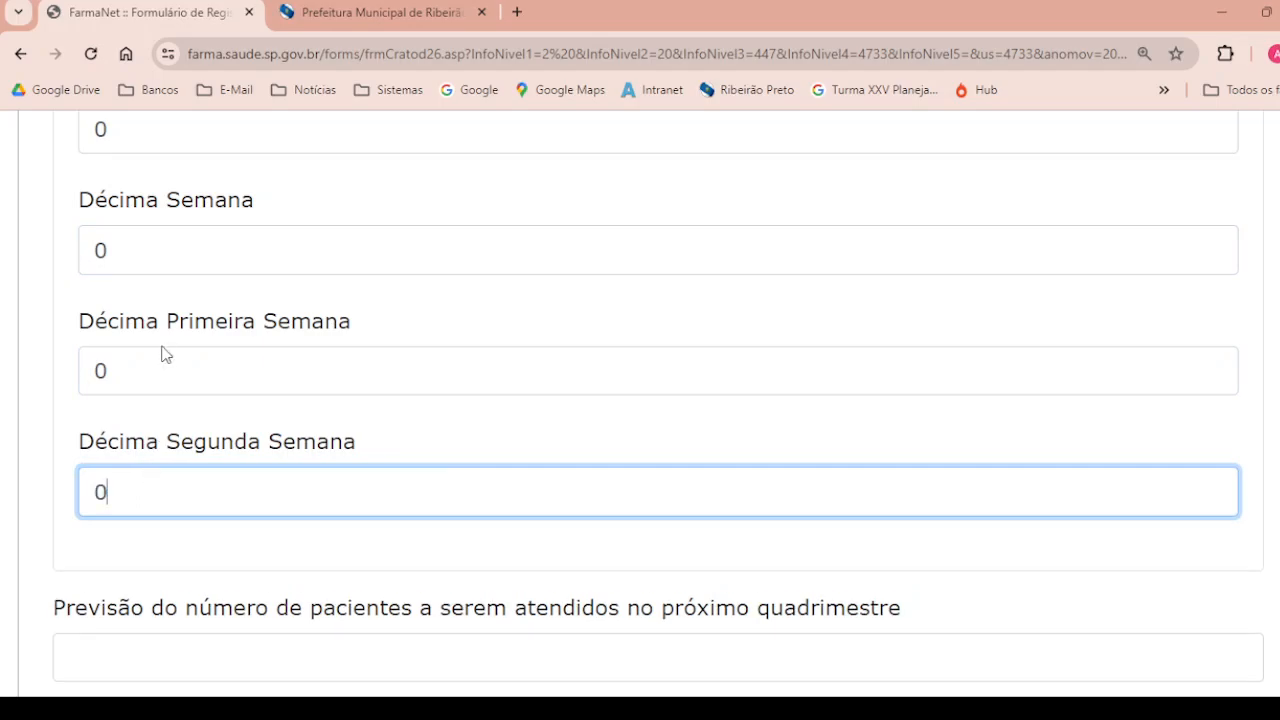
Enter 40 as the forecast number of patients for the próximo quadrimestre and return to the start of the form.
scroll(163, 354, down, 1)
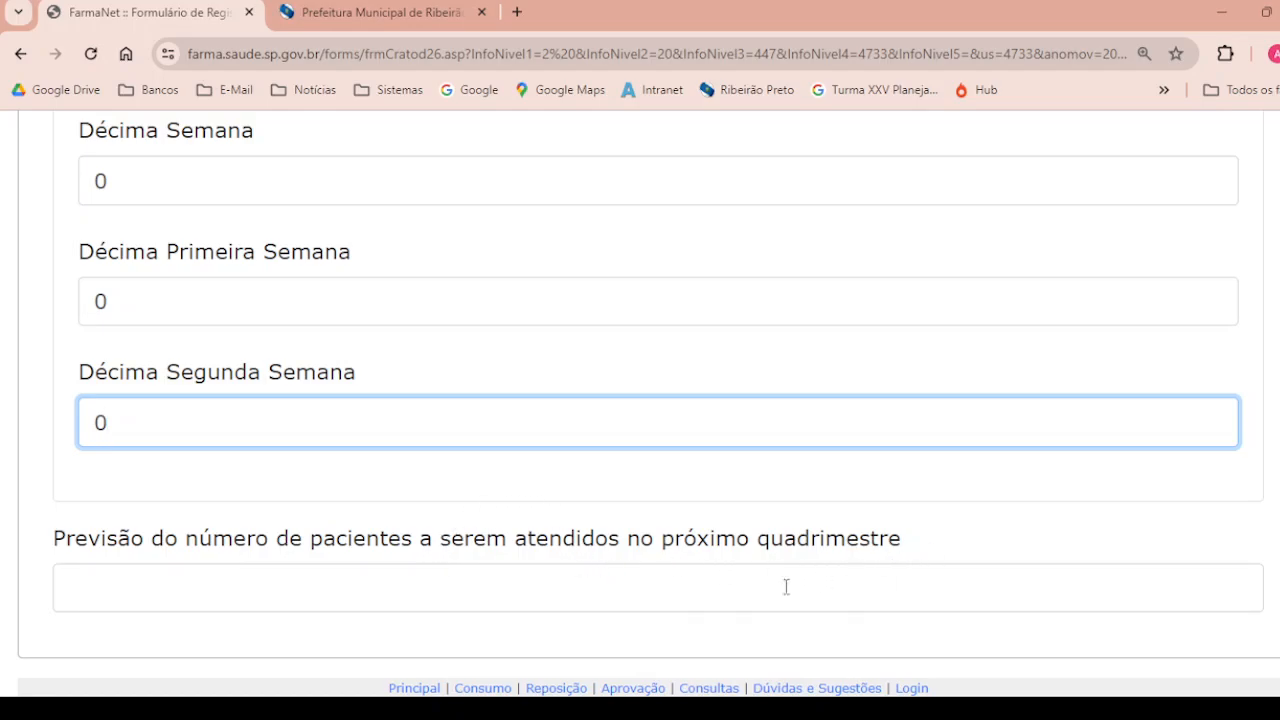
click(125, 600)
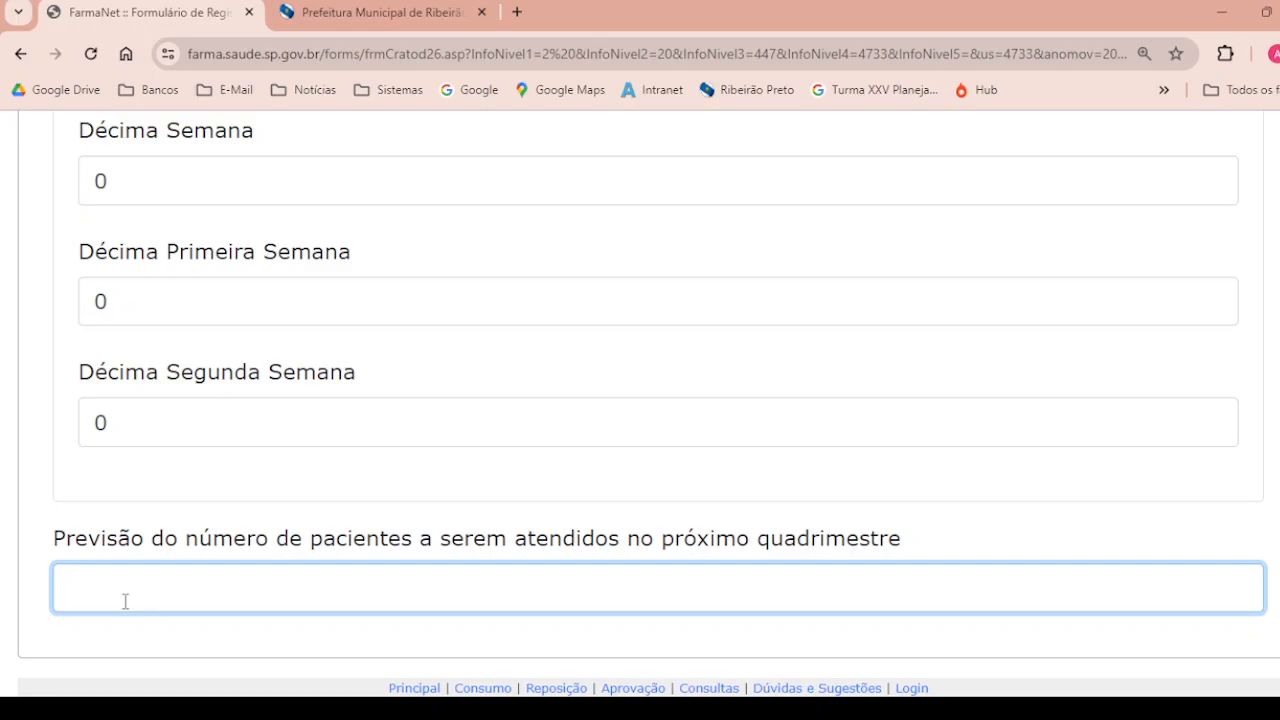
text(40)
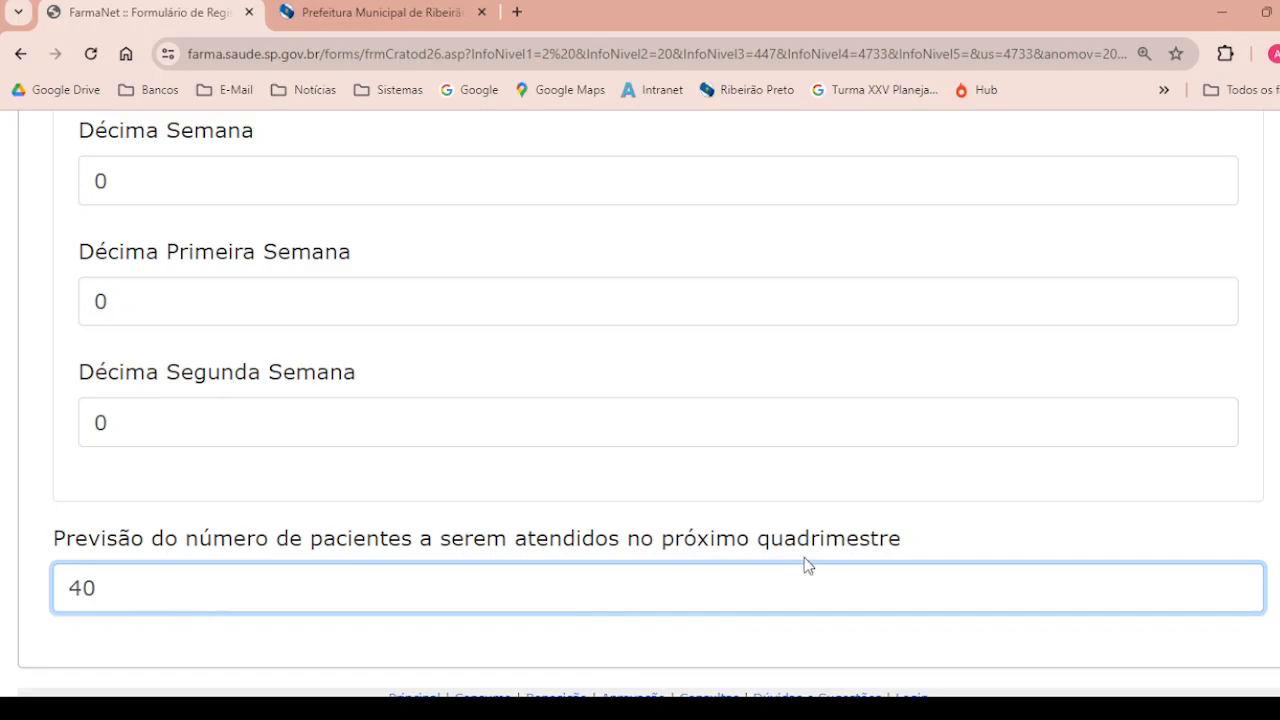
scroll(323, 569, down, 1)
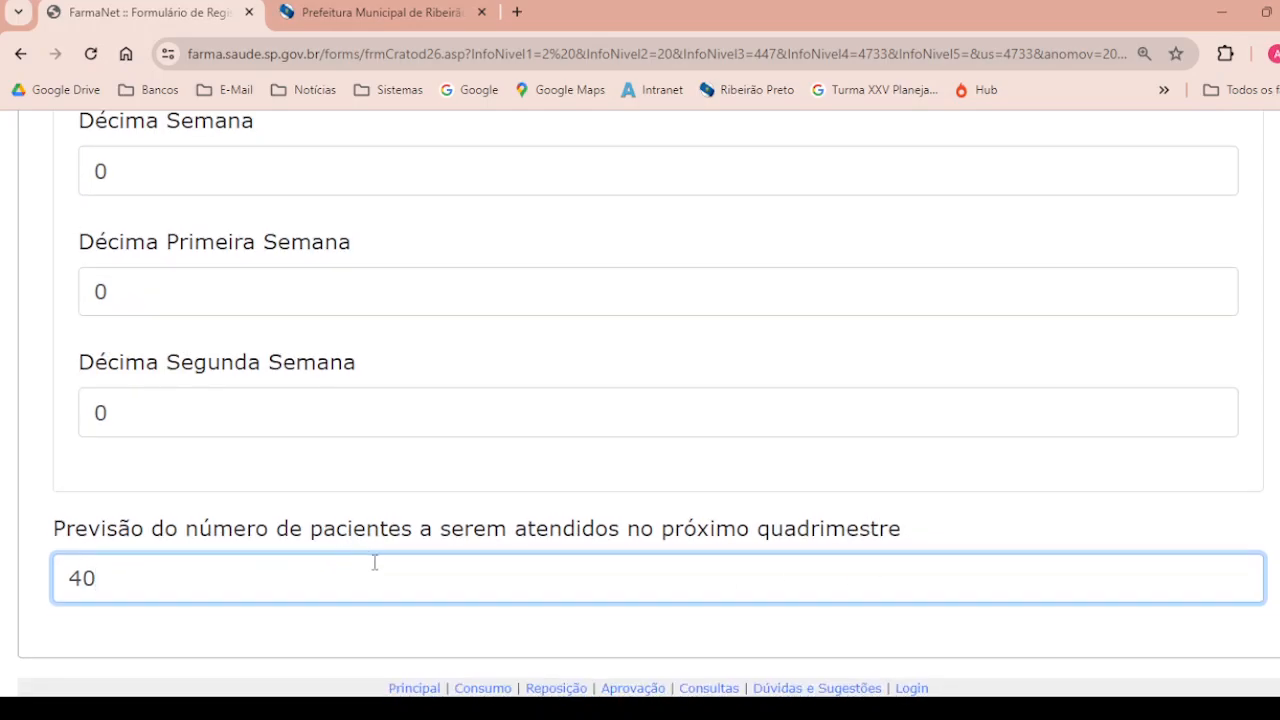
scroll(729, 457, up, 15)
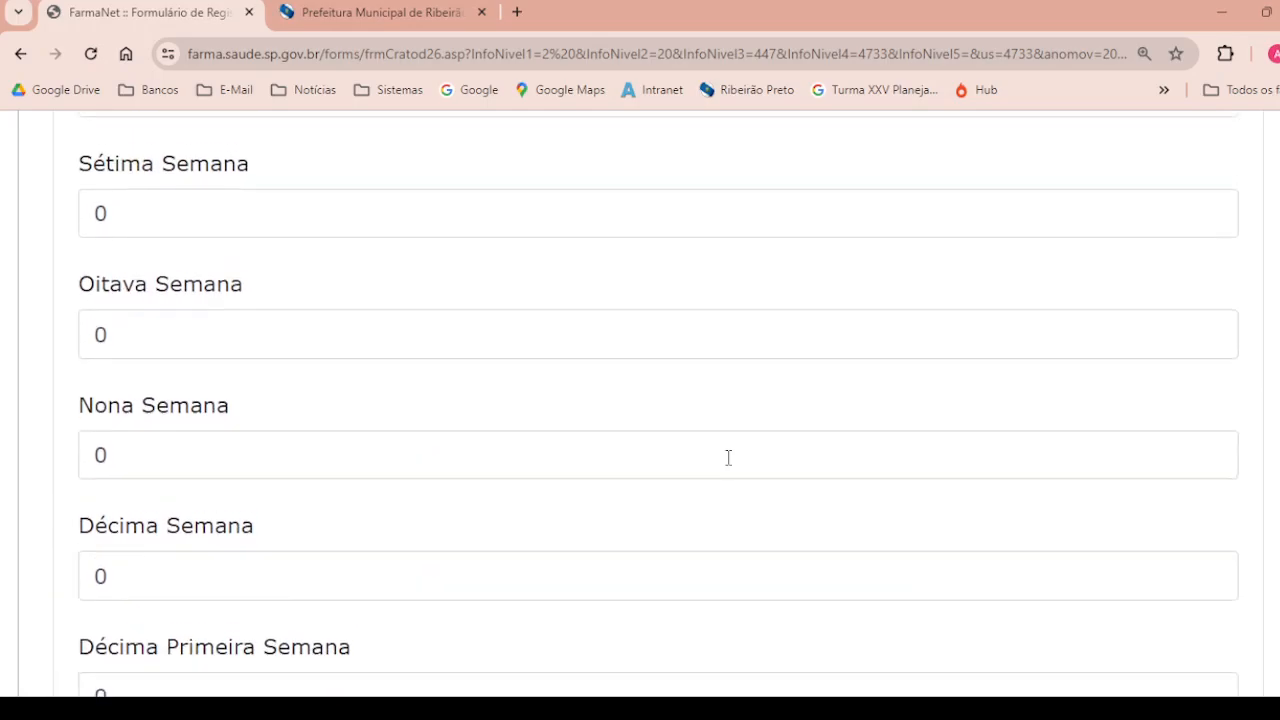
scroll(720, 458, up, 8)
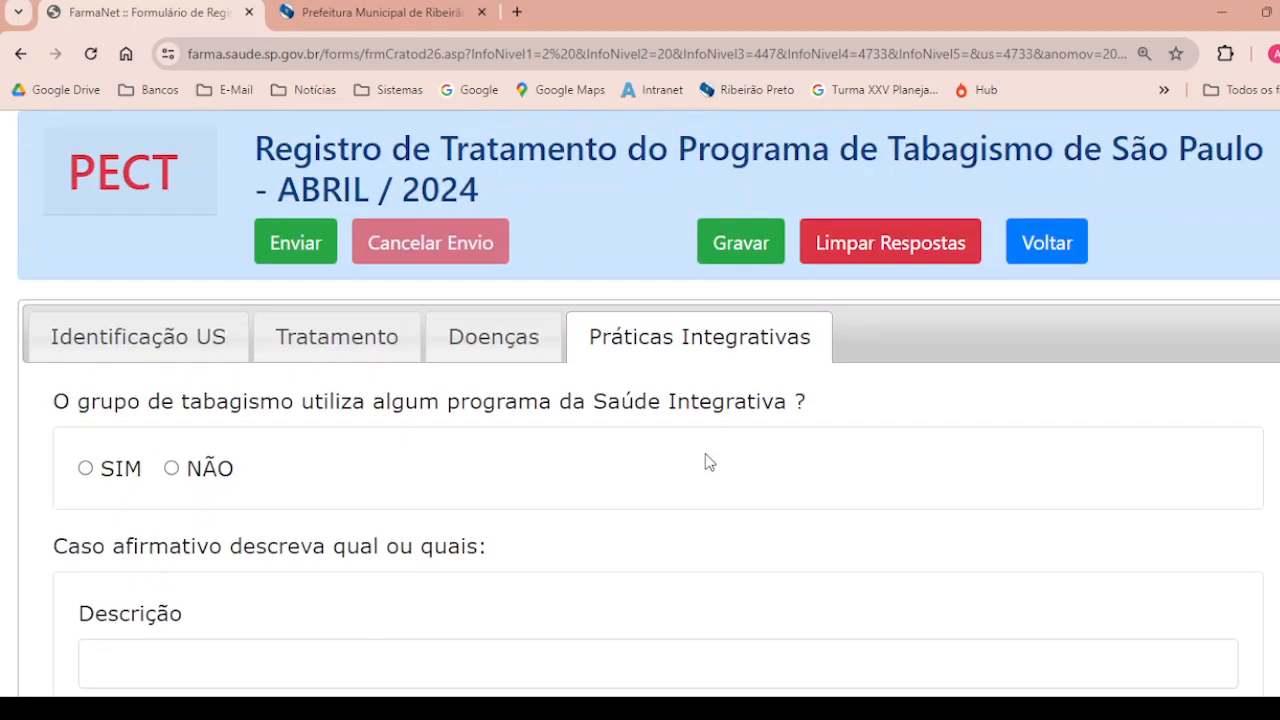